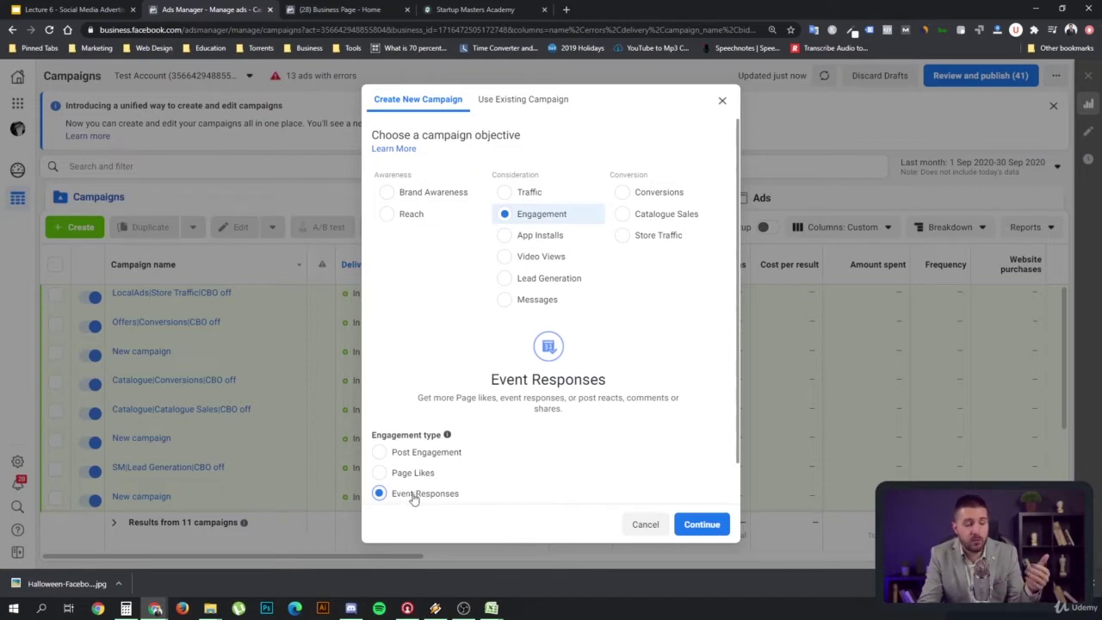
Create the Event Responses engagement campaign, turn on its name template, and set the campaign name to Halloween.
left_click(699, 521)
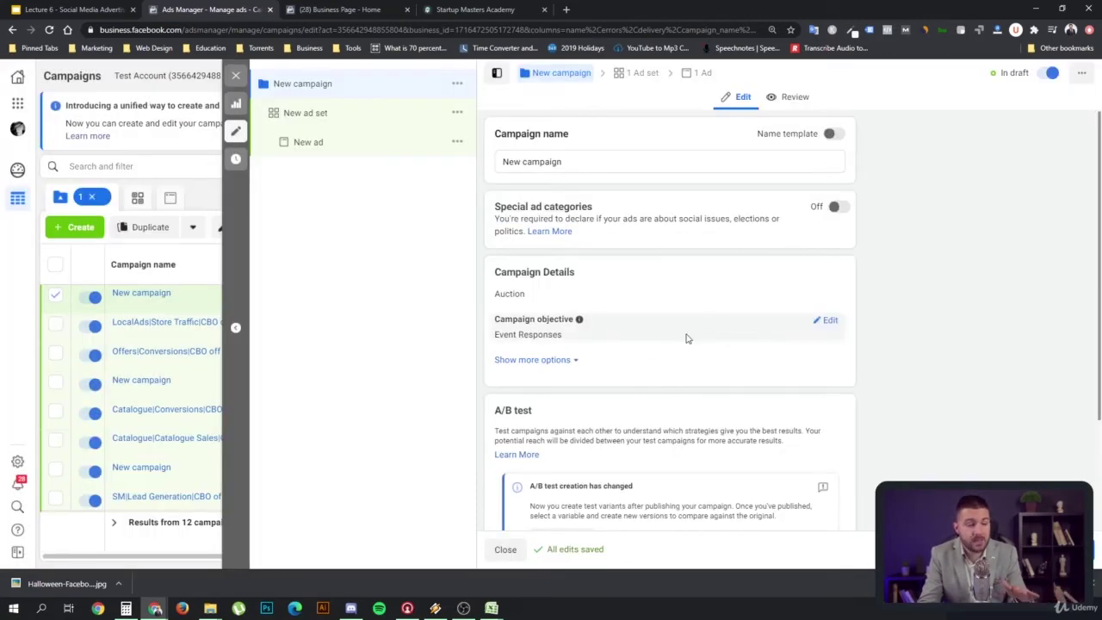
left_click(612, 167)
left_click(830, 133)
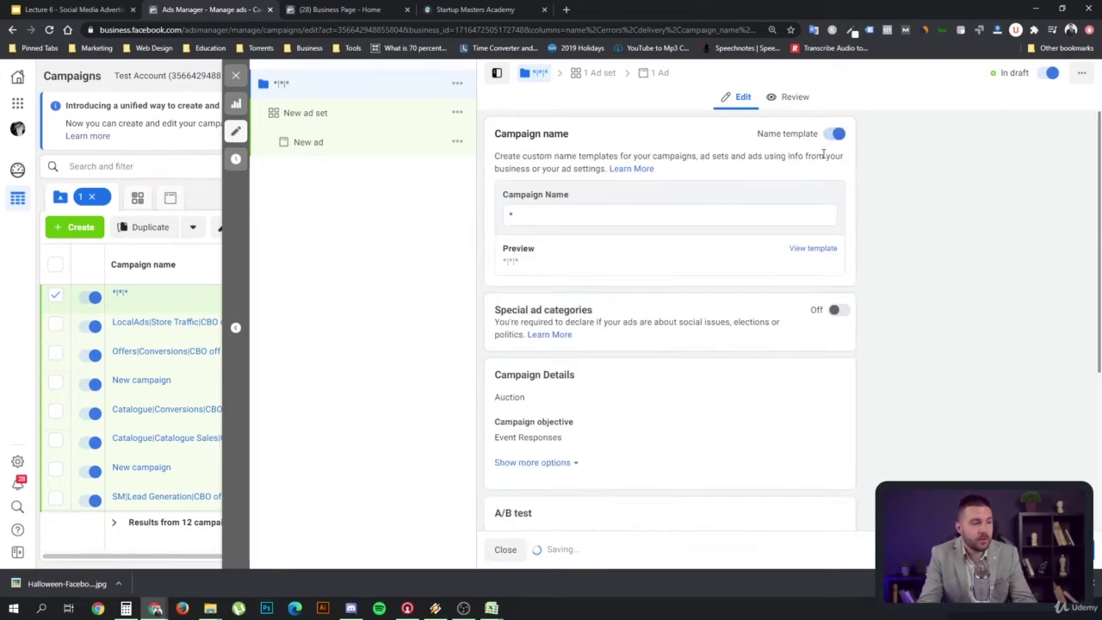
left_click(556, 217)
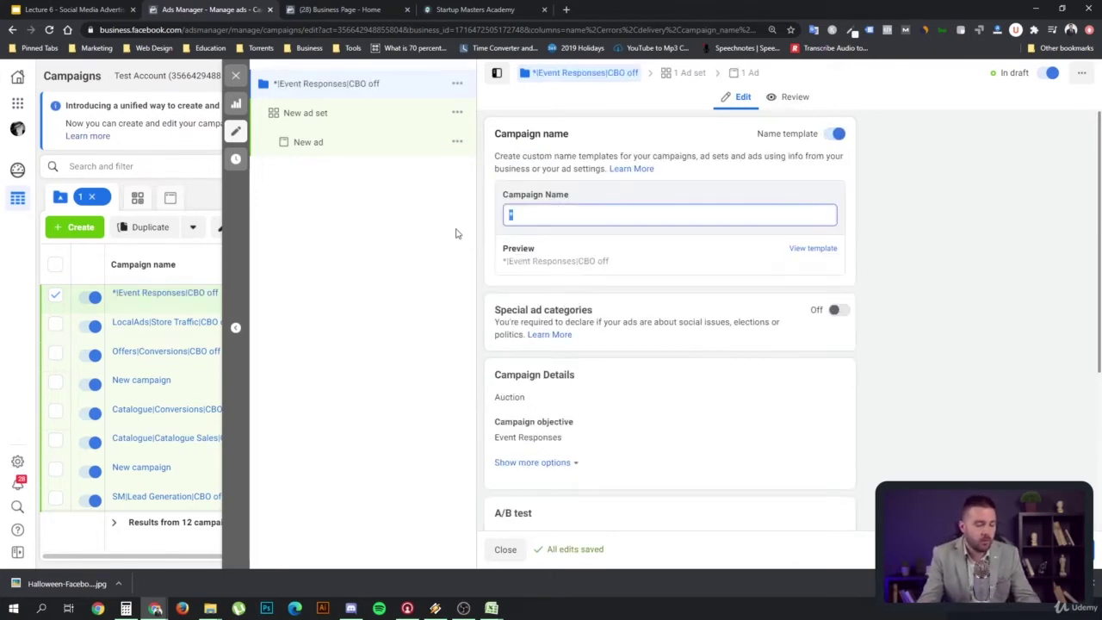
type("Halloween")
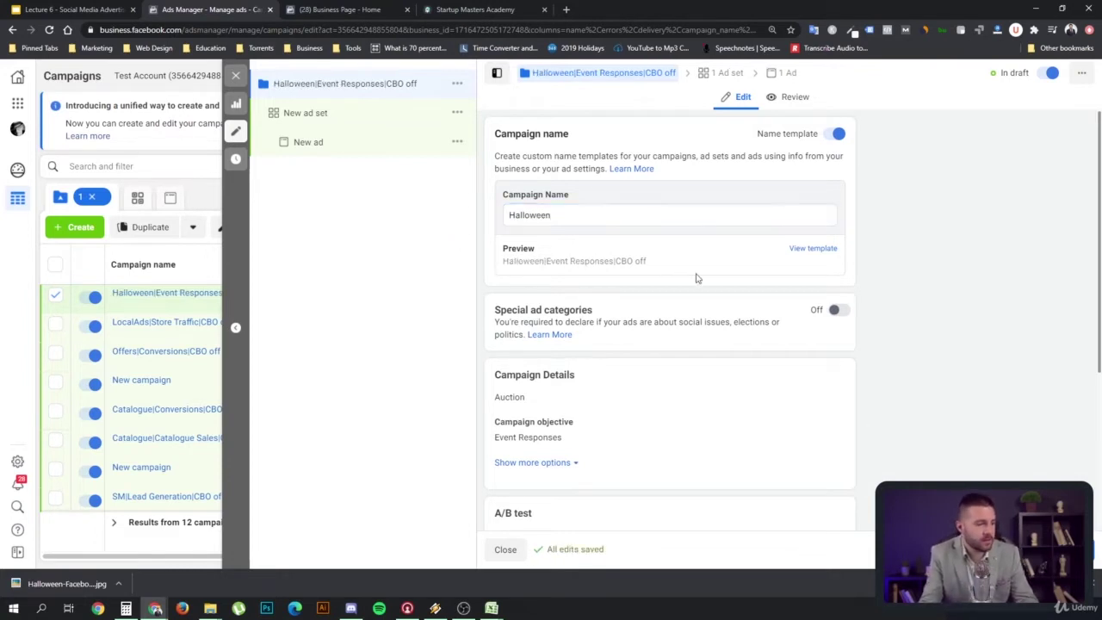
Review the campaign's details, A/B test and budget optimisation settings, and check the templated name preview.
scroll(685, 277, "down", 2)
scroll(637, 327, "down", 2)
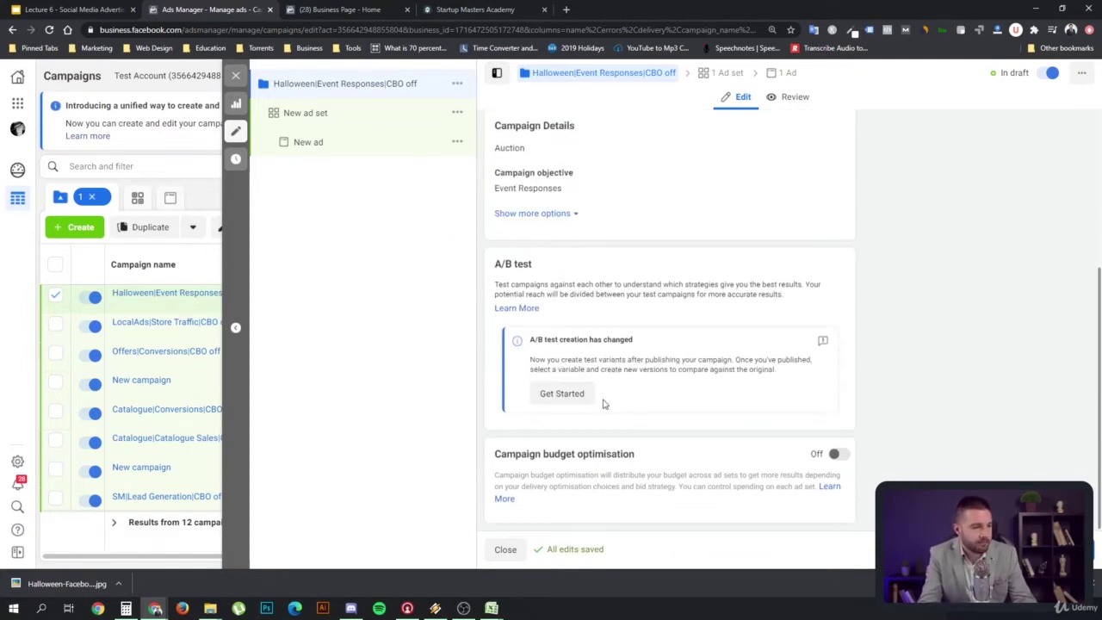
scroll(612, 350, "up", 3)
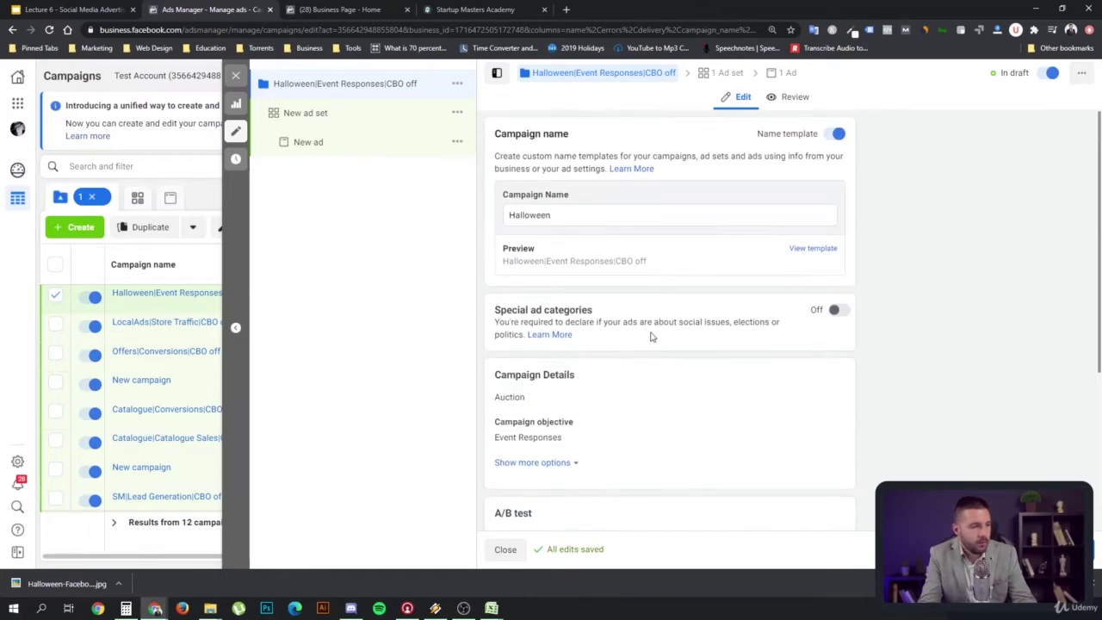
scroll(655, 340, "down", 2)
scroll(663, 336, "up", 2)
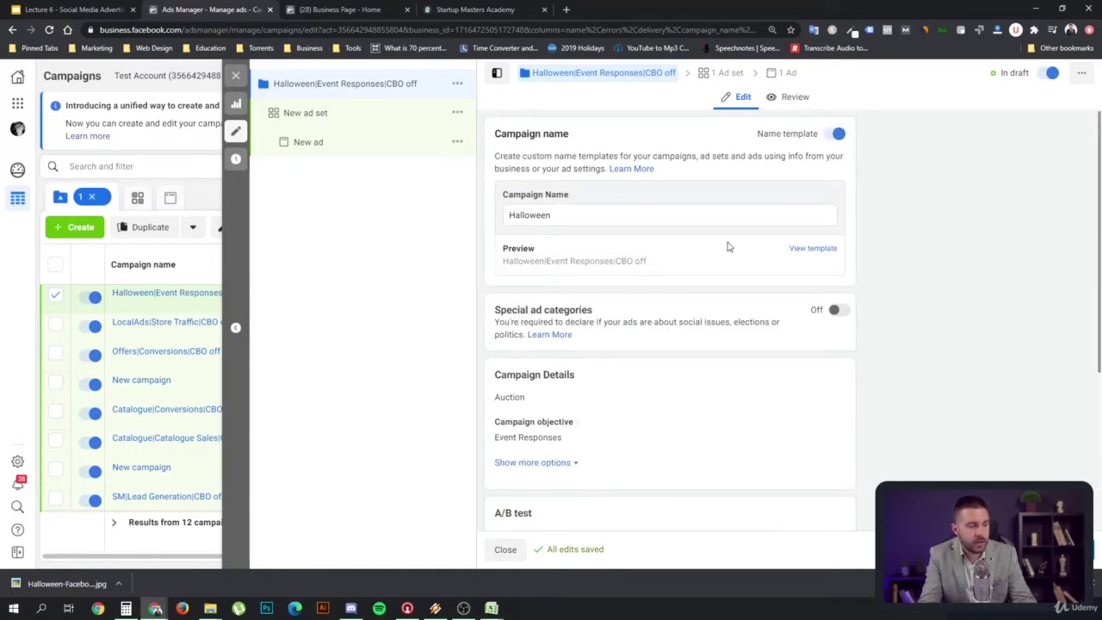
left_click_drag(504, 260, 628, 253)
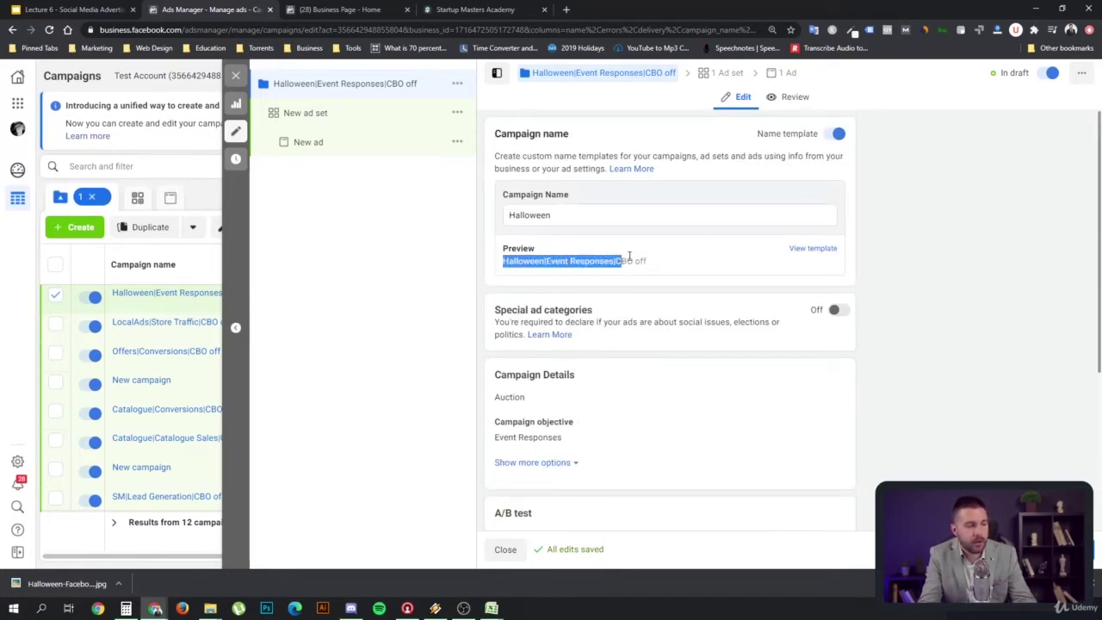
left_click(699, 251)
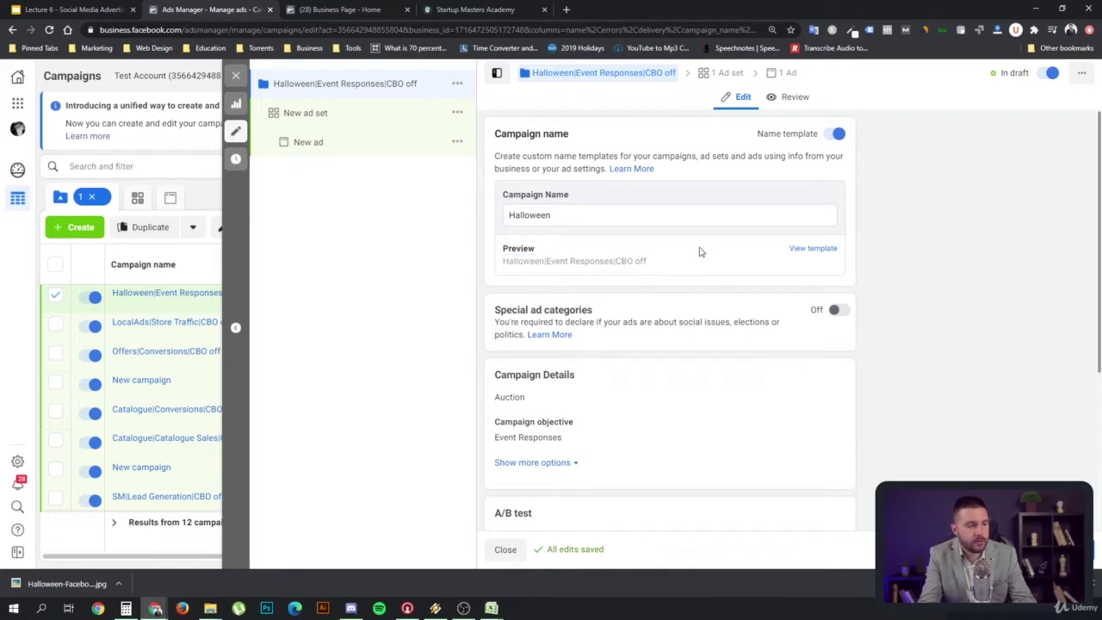
Open the campaign's new ad set and review its budget, audience, placement and delivery settings.
left_click(355, 120)
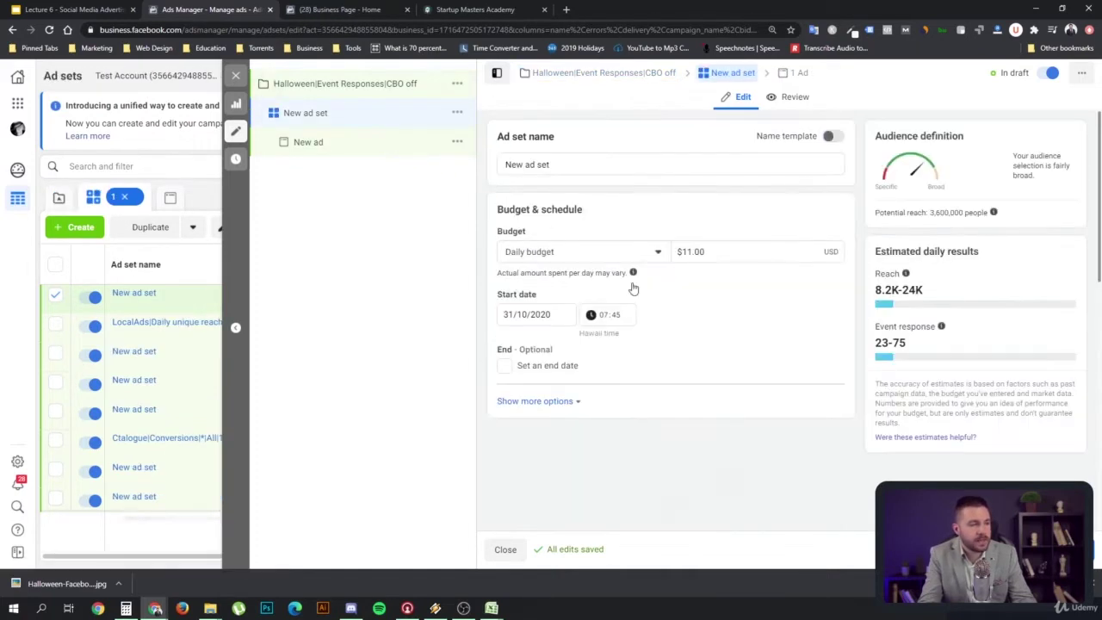
scroll(712, 315, "down", 2)
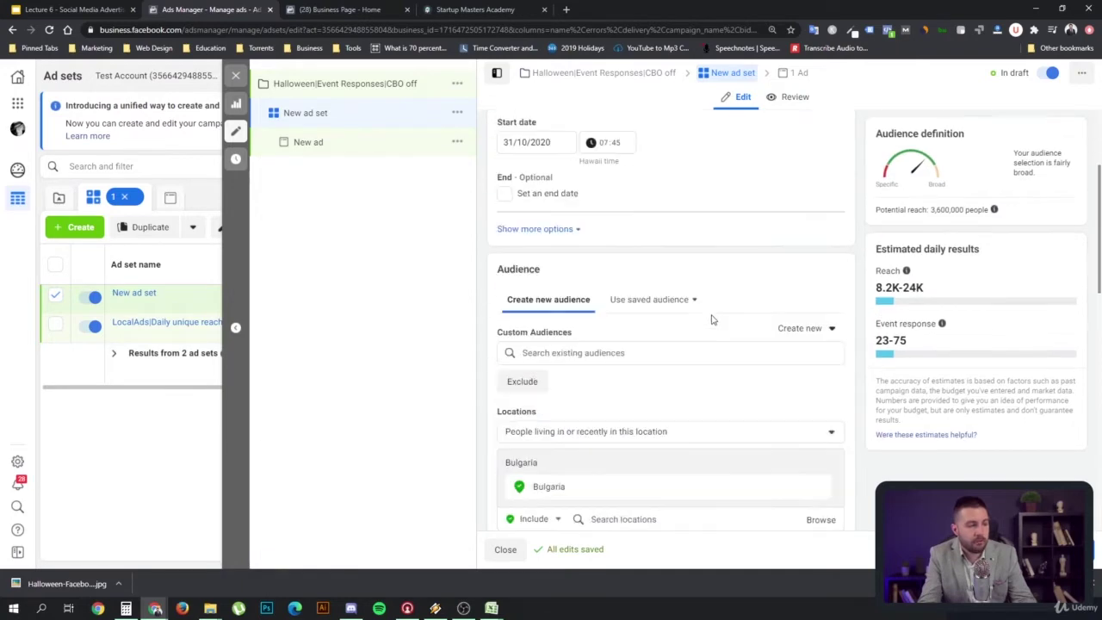
scroll(711, 320, "down", 8)
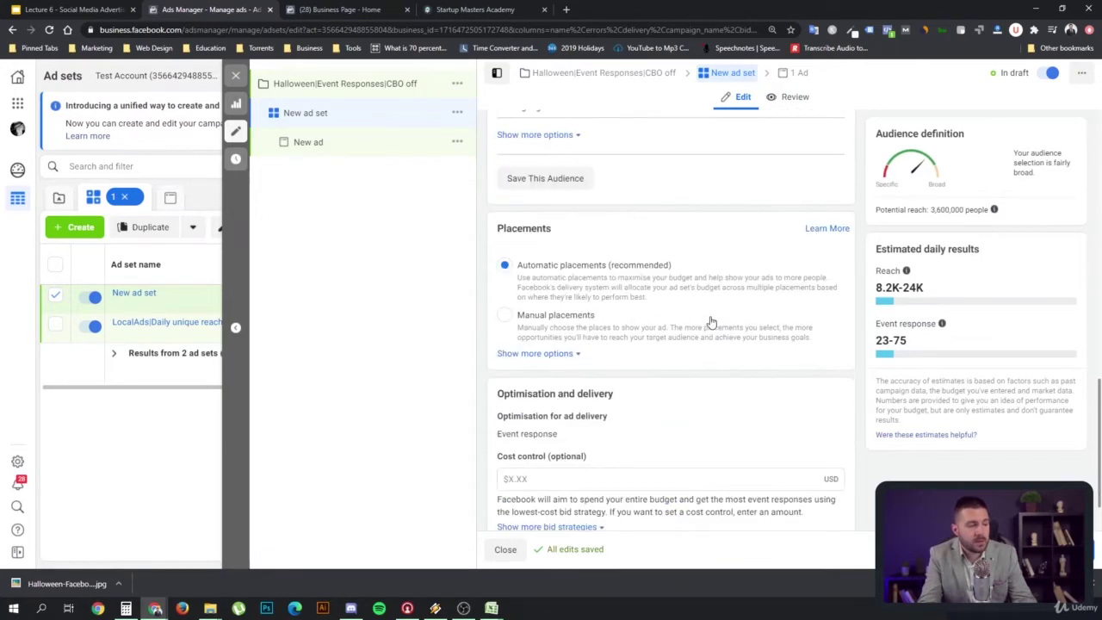
scroll(712, 322, "up", 7)
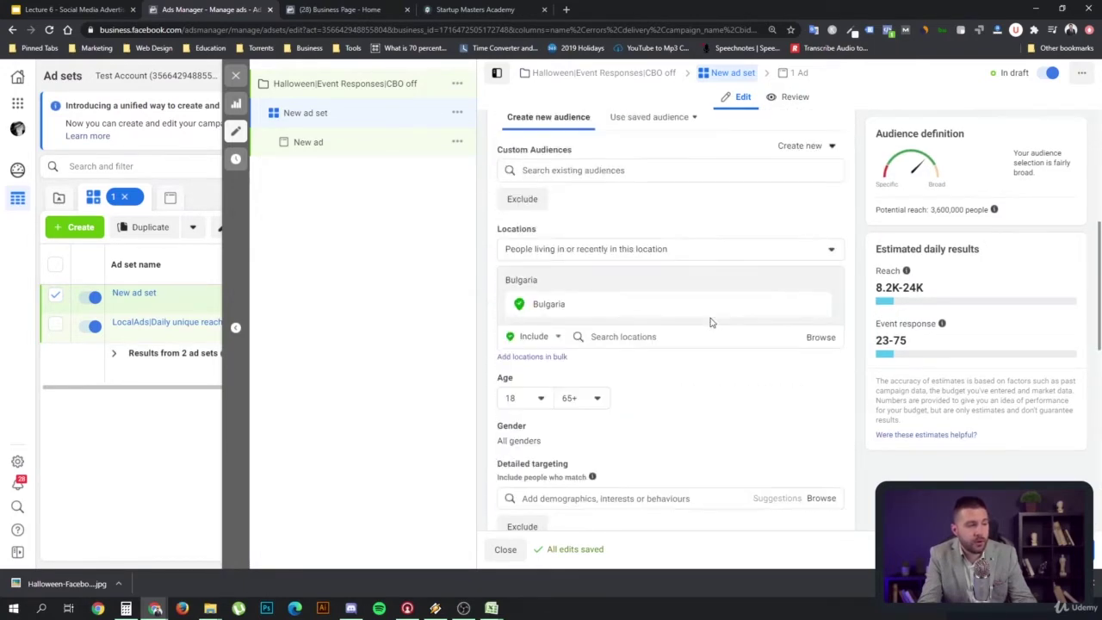
scroll(711, 322, "up", 3)
scroll(712, 322, "up", 1)
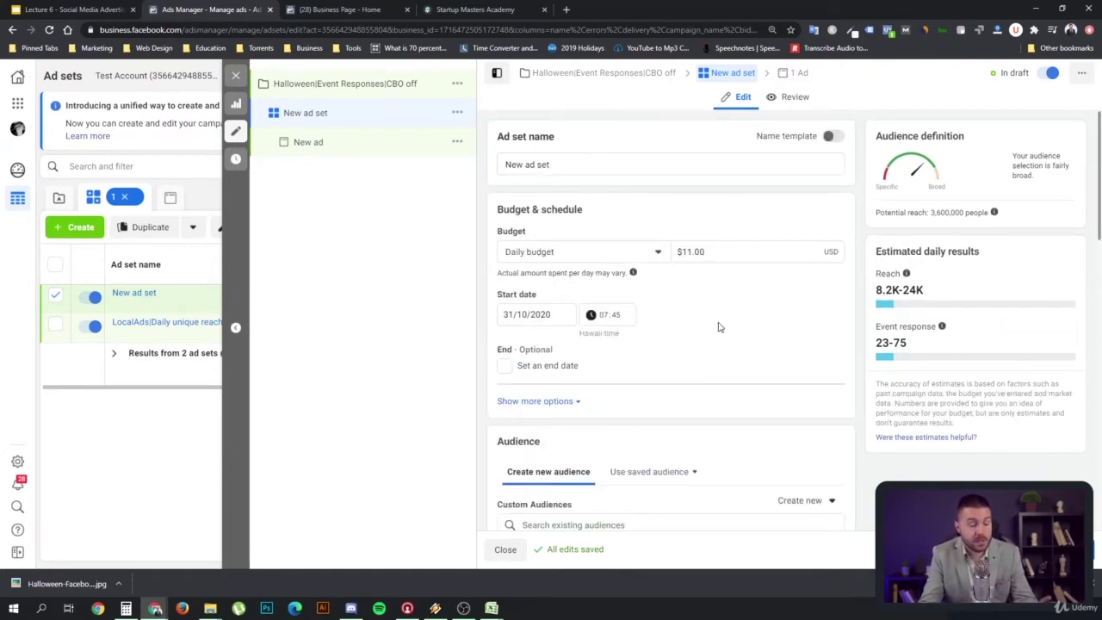
Replace Bulgaria with the White House in Washington as the ad set's targeted location.
scroll(733, 297, "down", 1)
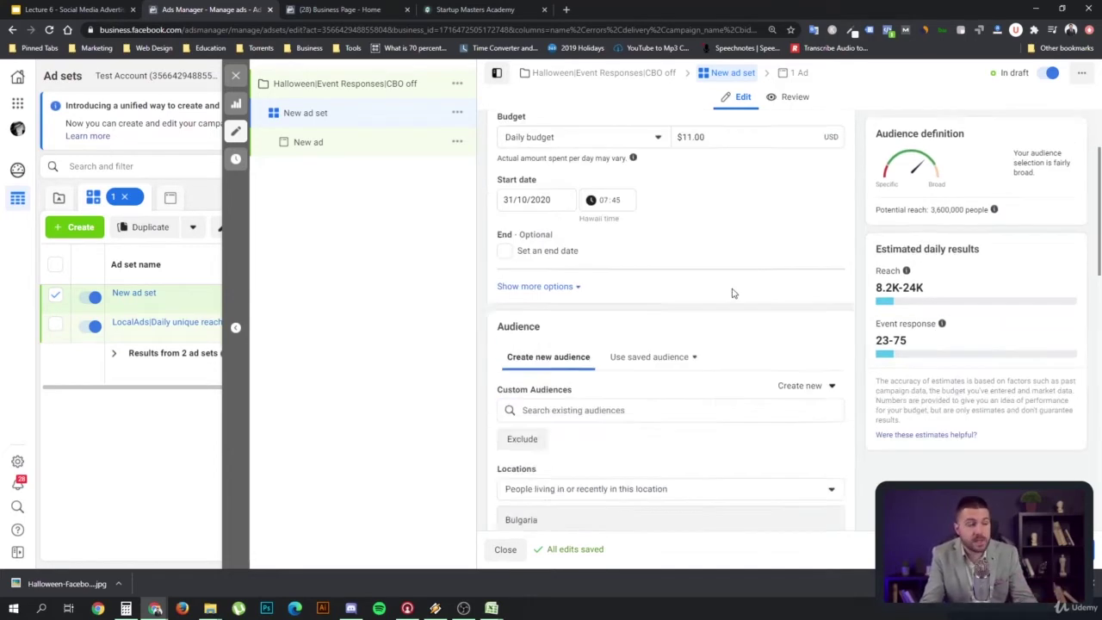
scroll(723, 290, "down", 3)
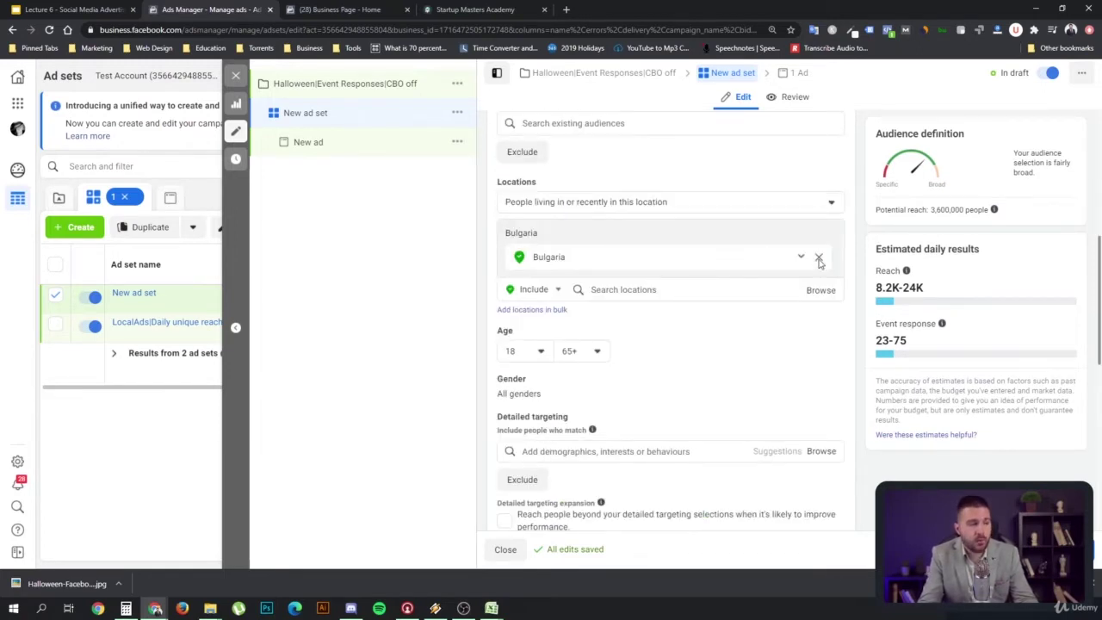
left_click(819, 259)
left_click(649, 272)
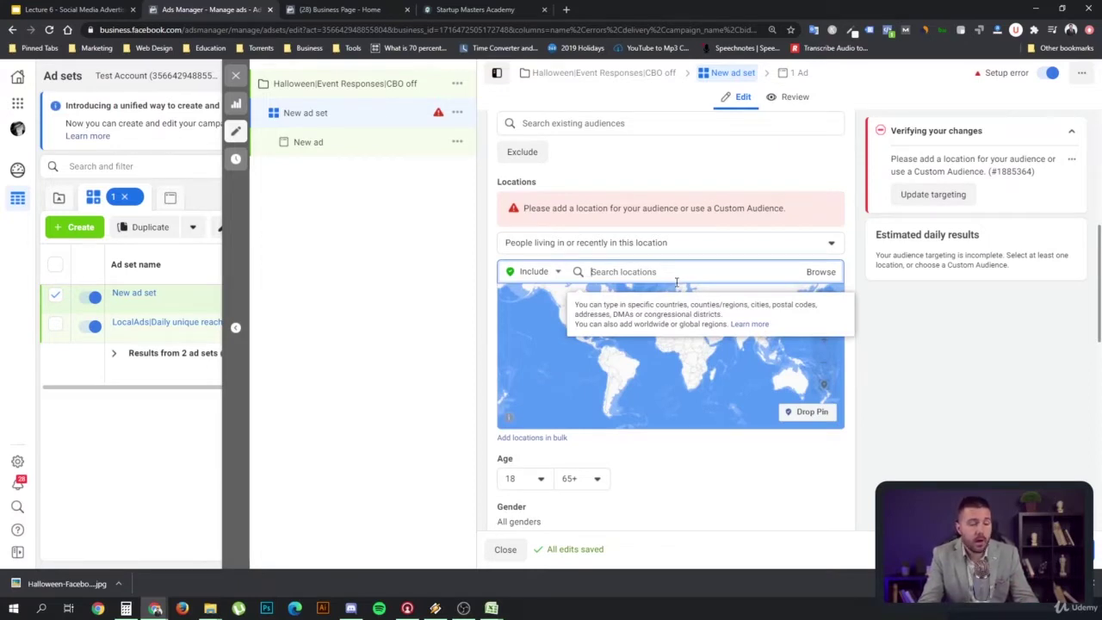
type("1600 Pennsylvania Avenue NW, Washington, DC 20500")
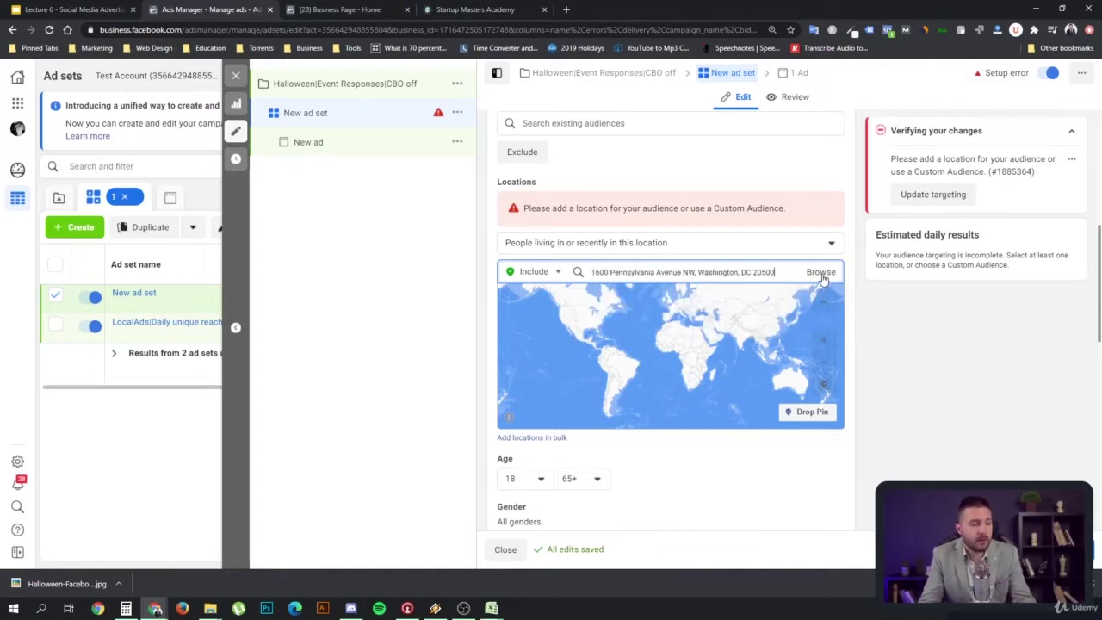
left_click(663, 298)
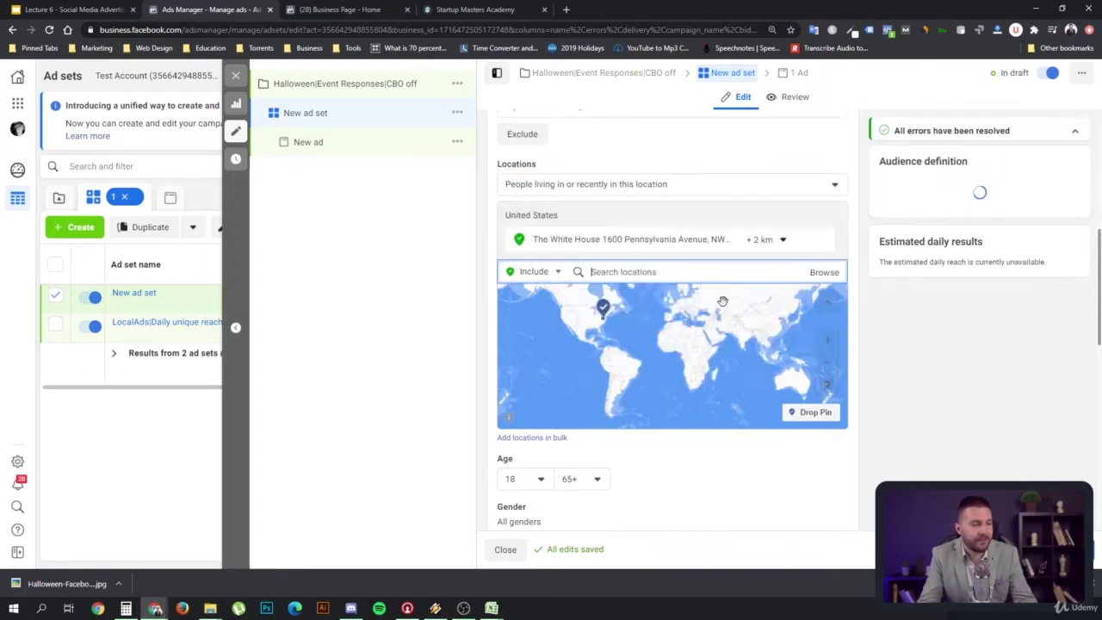
Set the targeting radius around the White House location to 15 km.
left_click(762, 240)
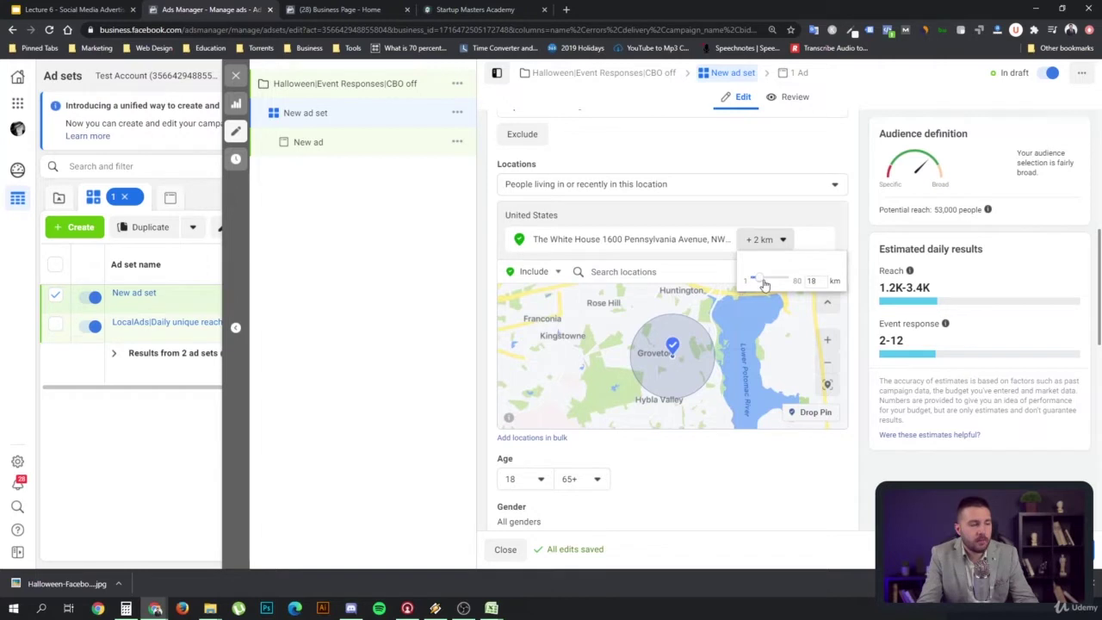
key("Return")
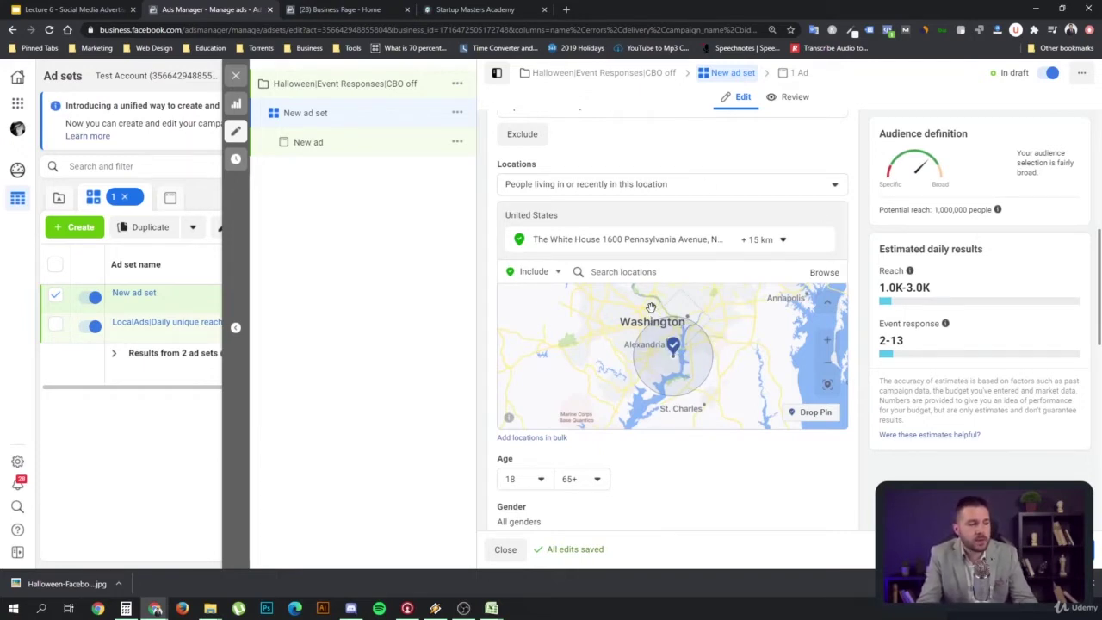
scroll(727, 366, "down", 2)
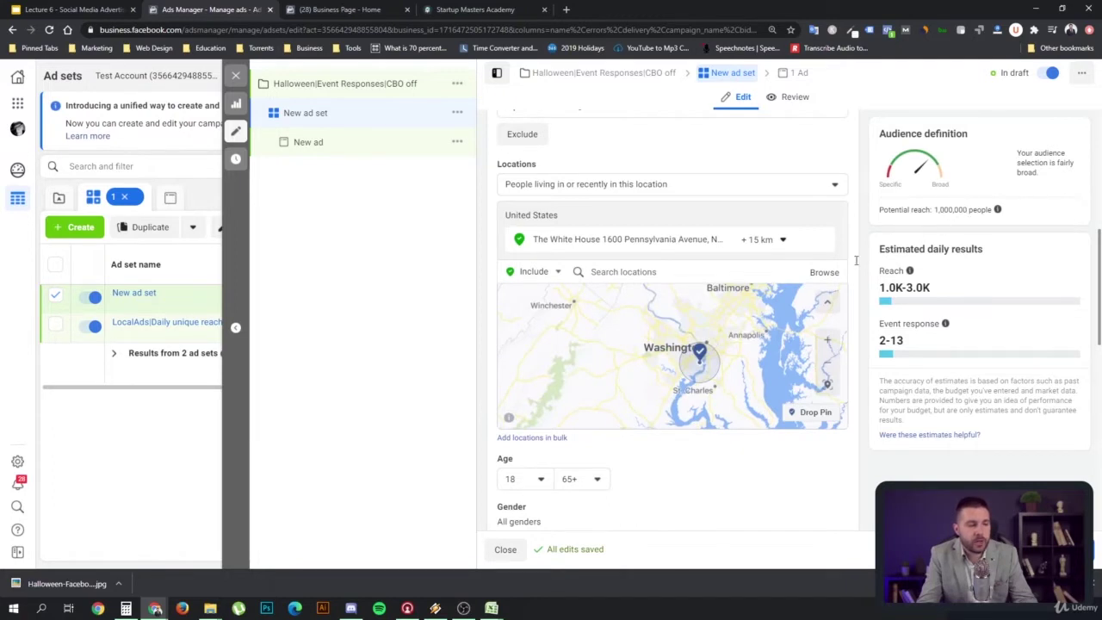
Set the audience's maximum age to 55.
scroll(660, 476, "down", 1)
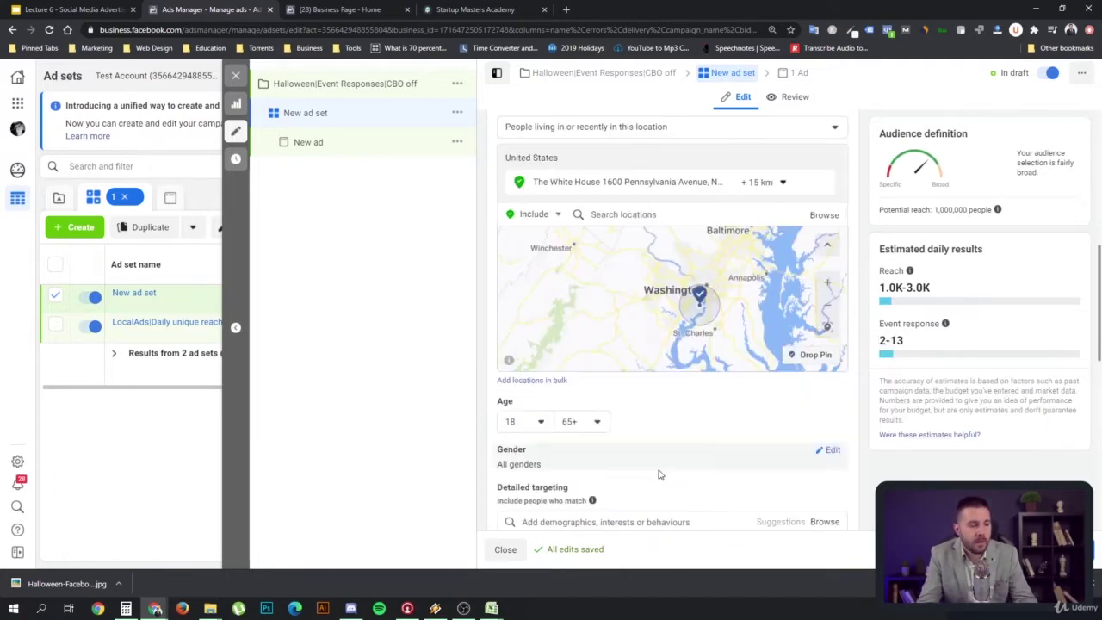
left_click(539, 422)
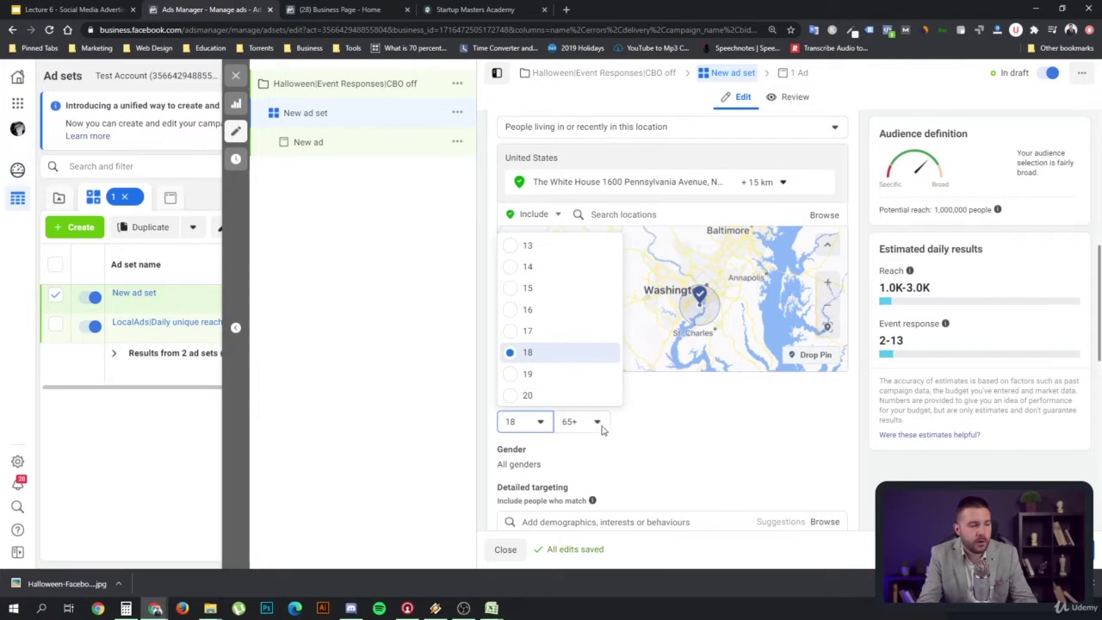
left_click(598, 424)
scroll(613, 319, "up", 3)
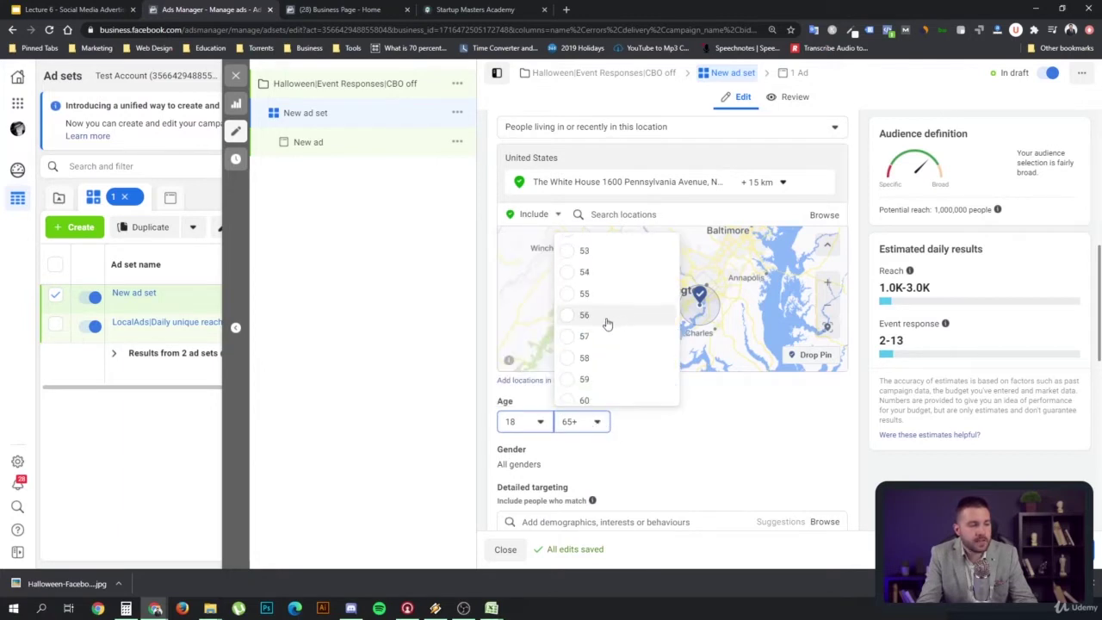
scroll(613, 284, "up", 1)
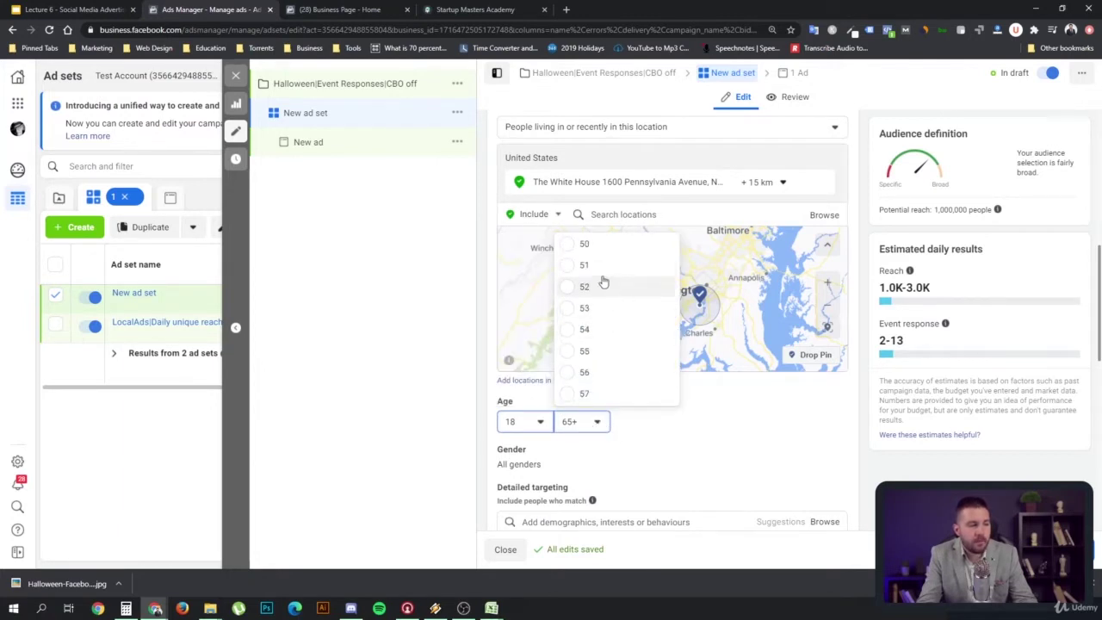
left_click(611, 351)
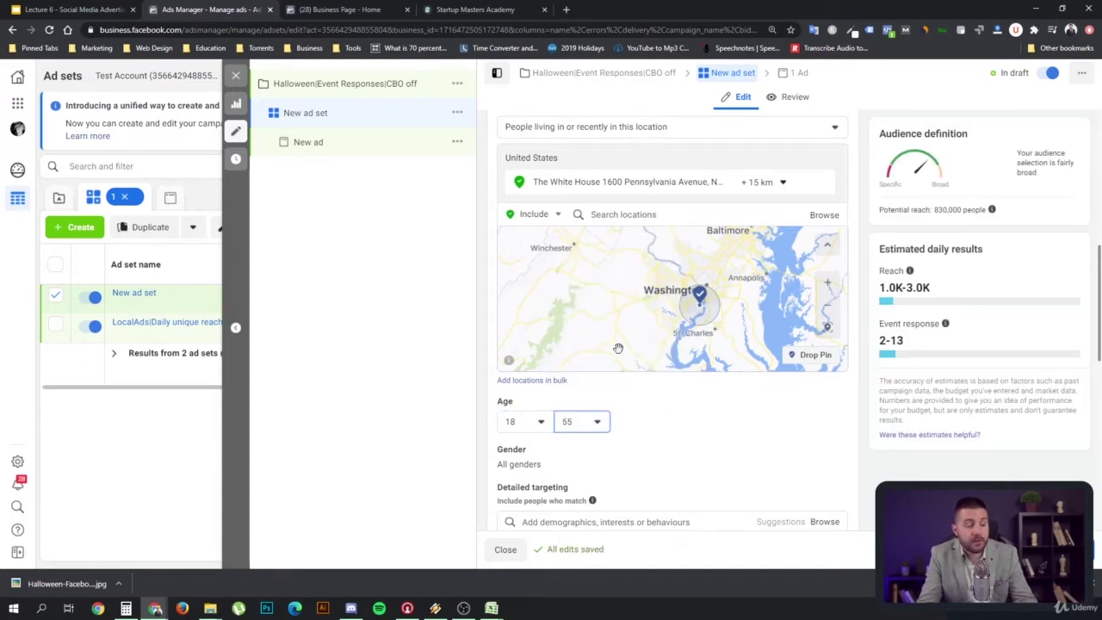
Set the audience's maximum age to 30.
left_click(591, 427)
scroll(640, 315, "up", 5)
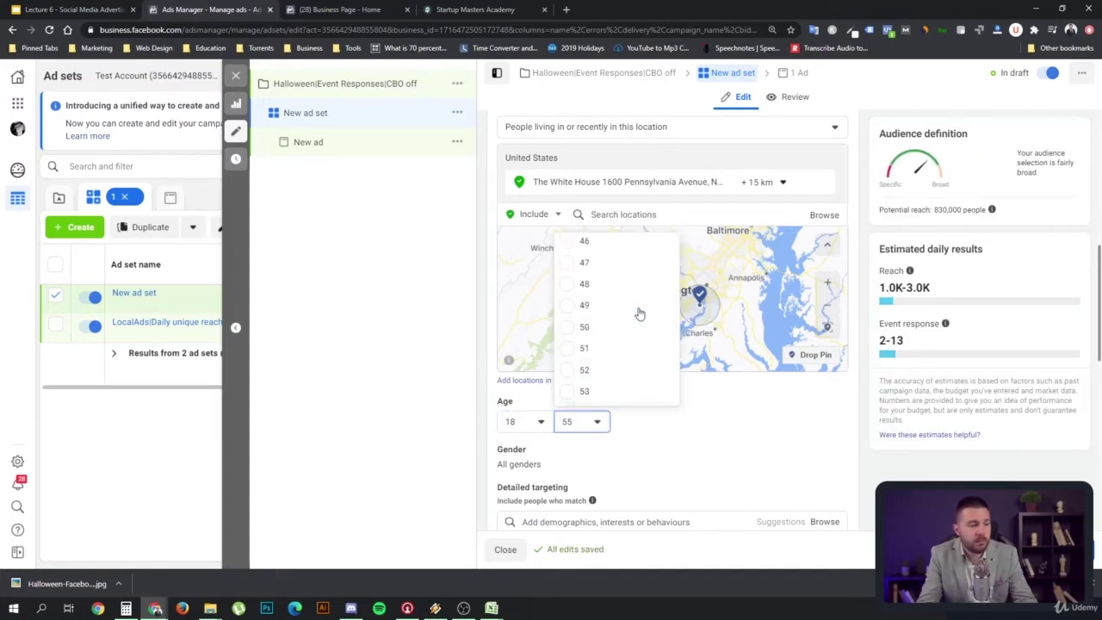
scroll(607, 297, "up", 2)
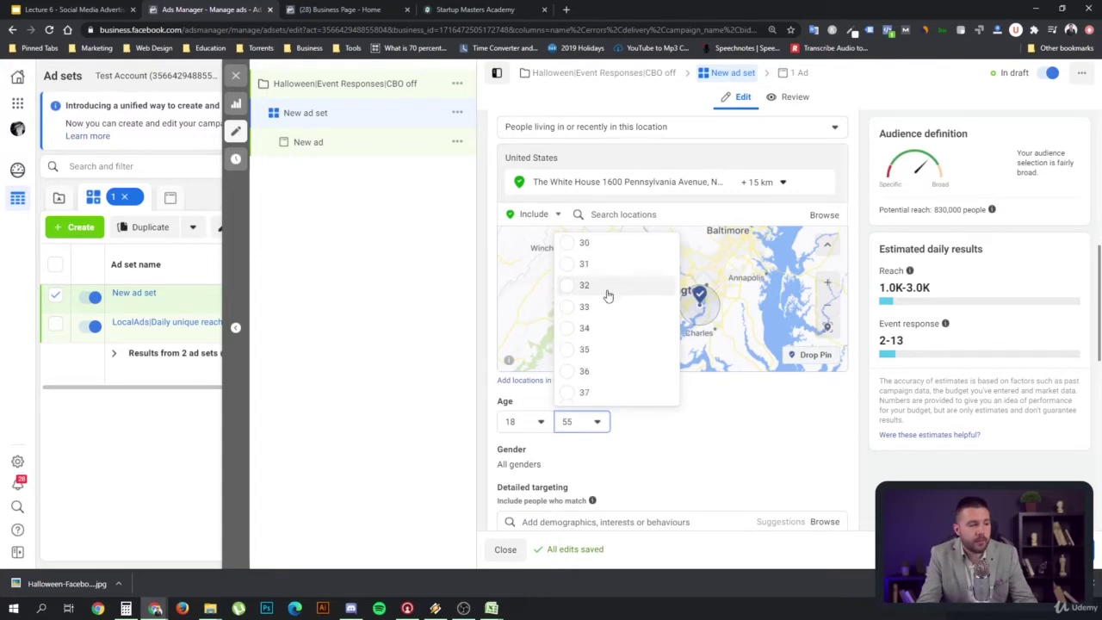
left_click(594, 242)
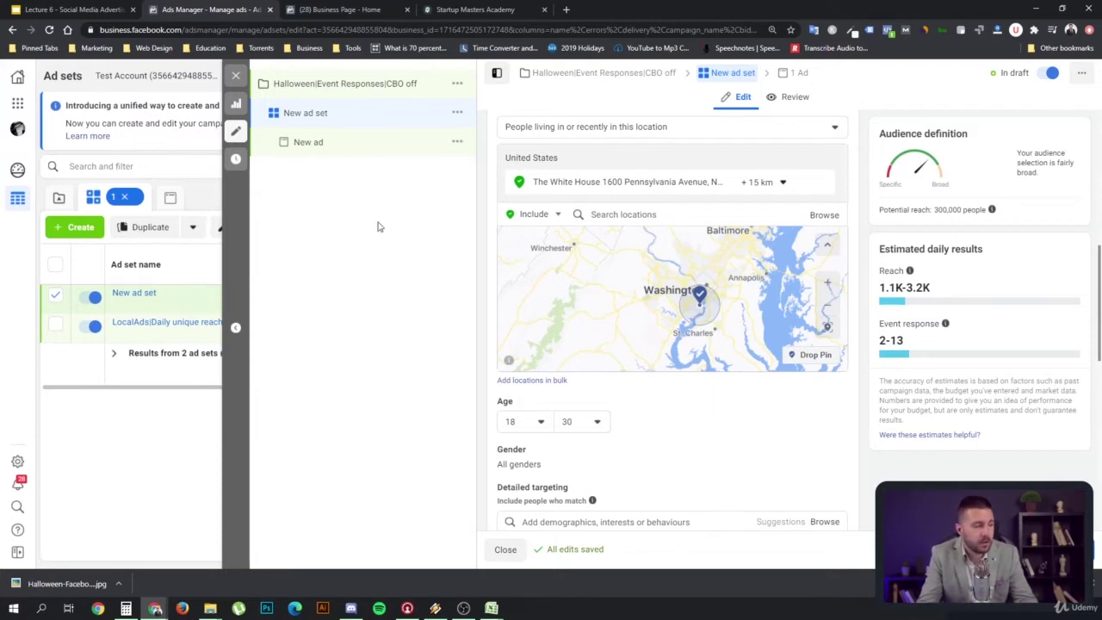
Enable the name template for the new ad and set its Campaign to "Halloween" and its Offer to "Halloween Party".
left_click(334, 145)
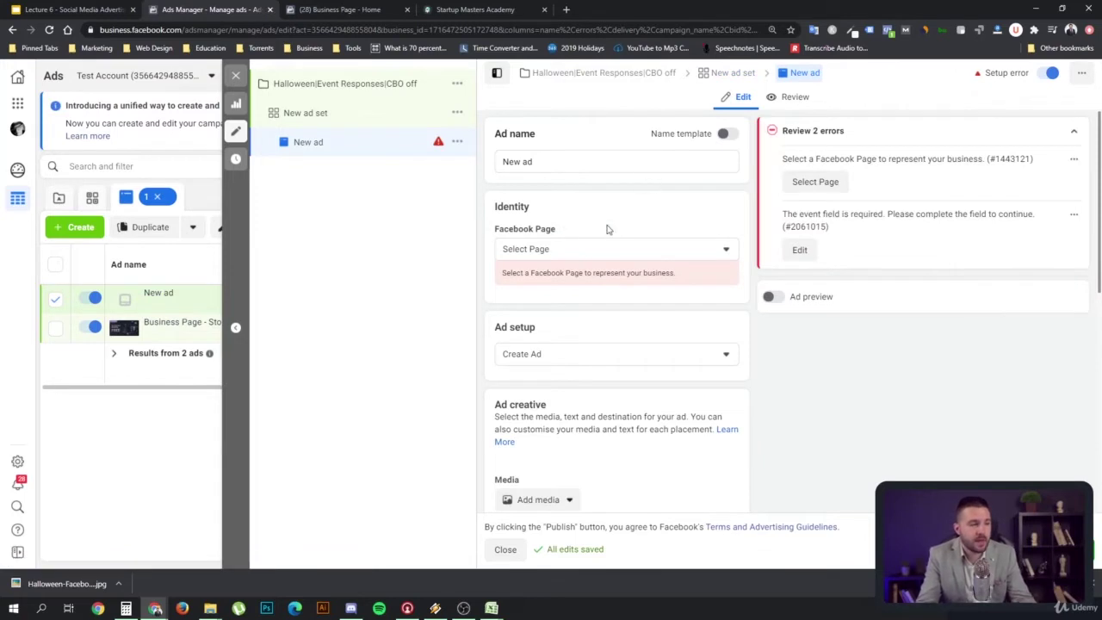
left_click(723, 134)
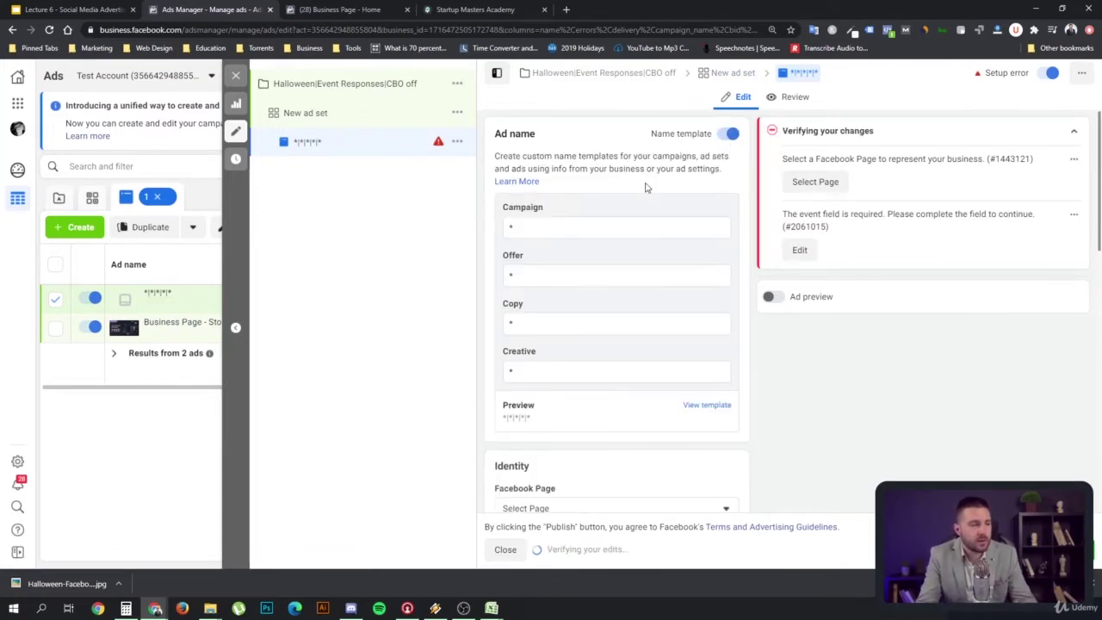
type("H")
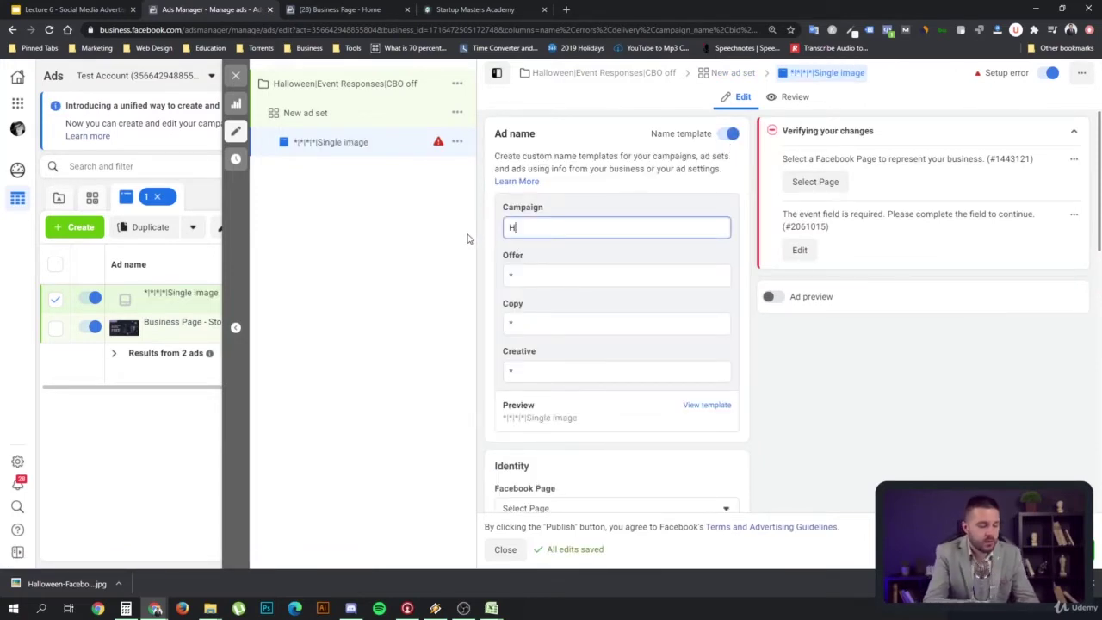
type("alloween")
key("Tab")
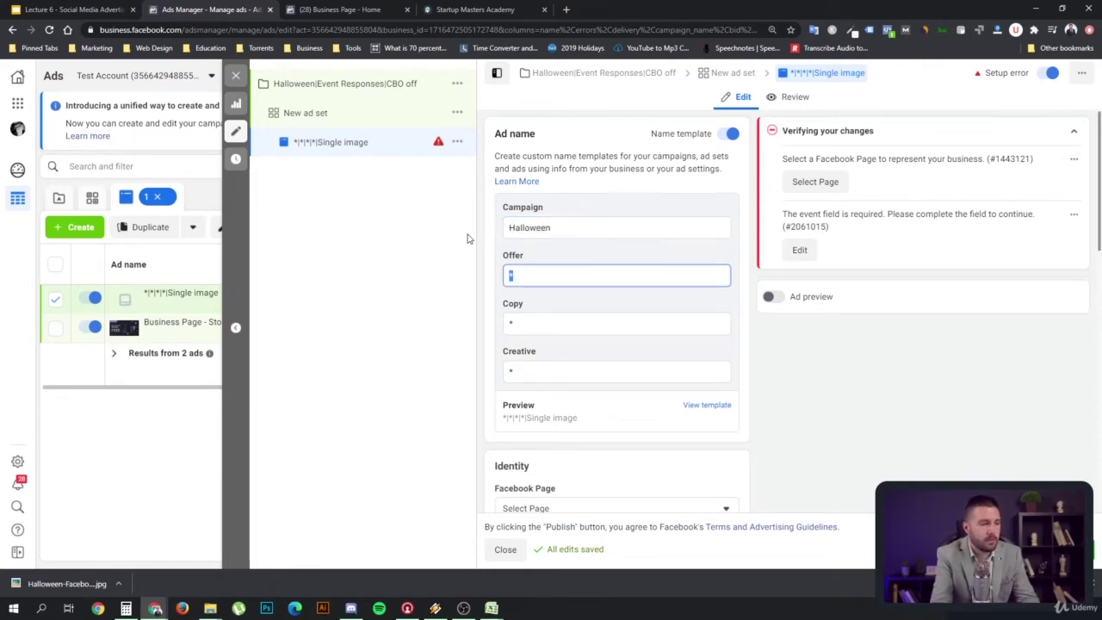
type("H")
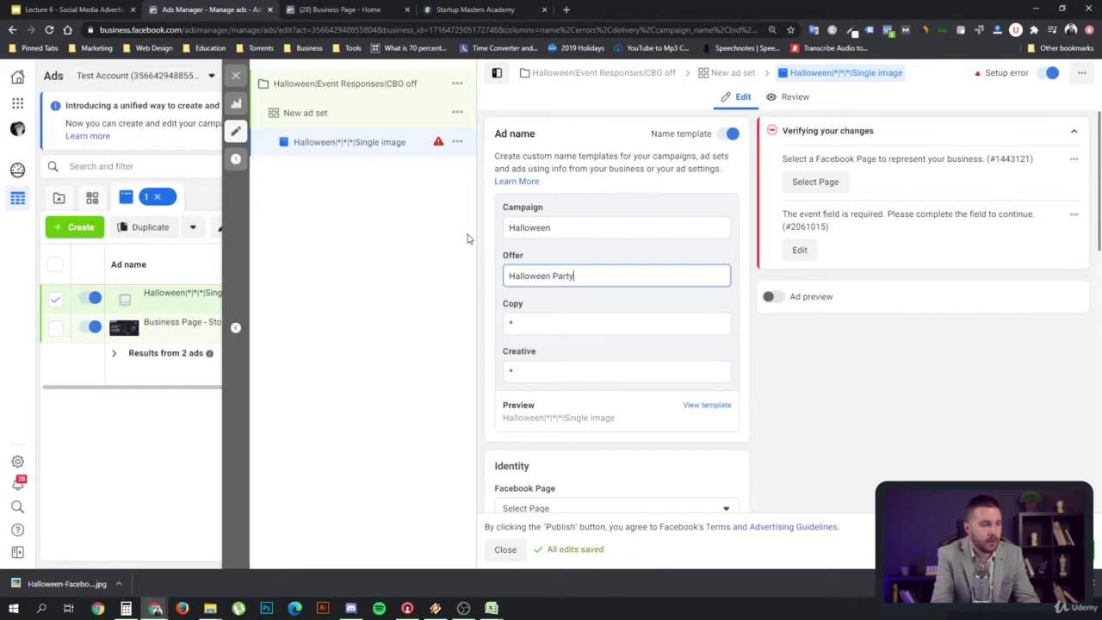
type("alloween Party")
key("Tab")
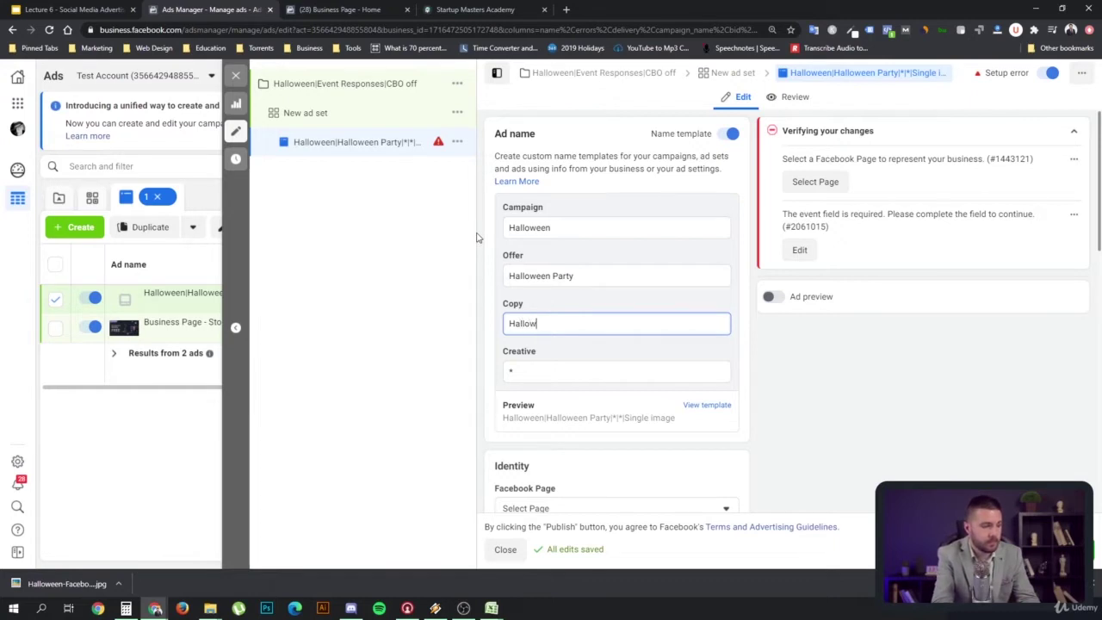
Set the ad name template's Copy to "Halloween Party" and its Creative to "Scary".
key("Tab")
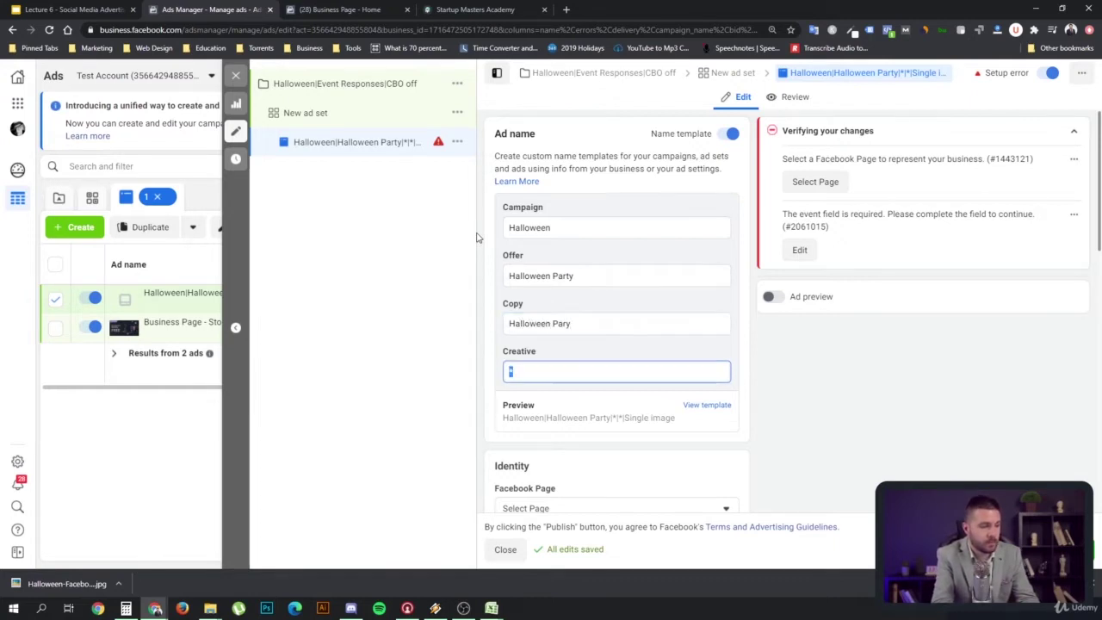
key("shift+Tab")
key("End")
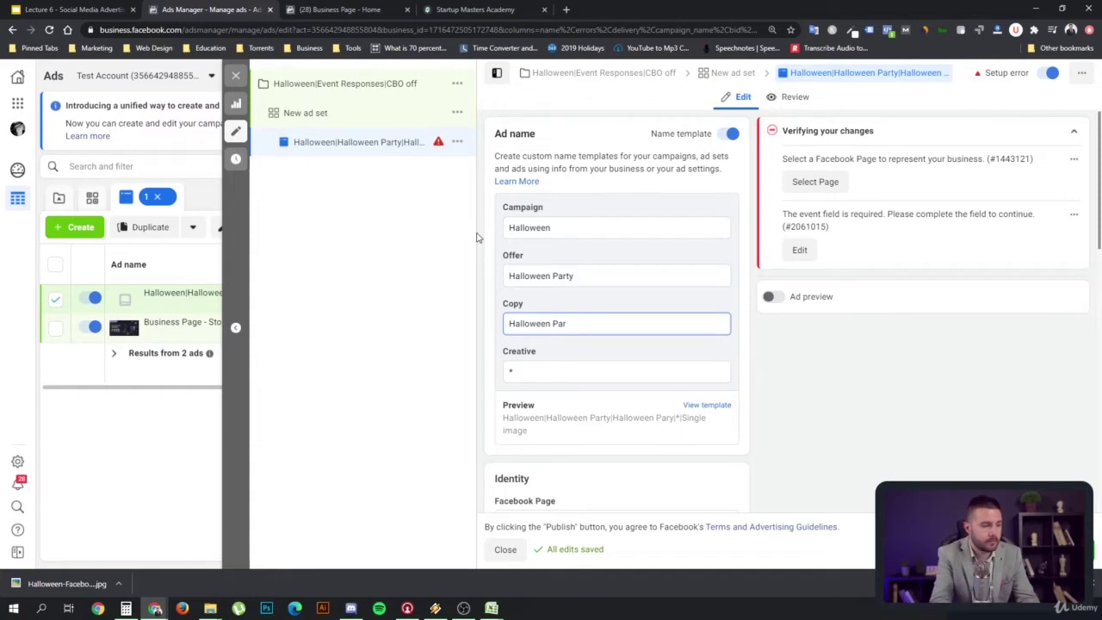
key("Tab")
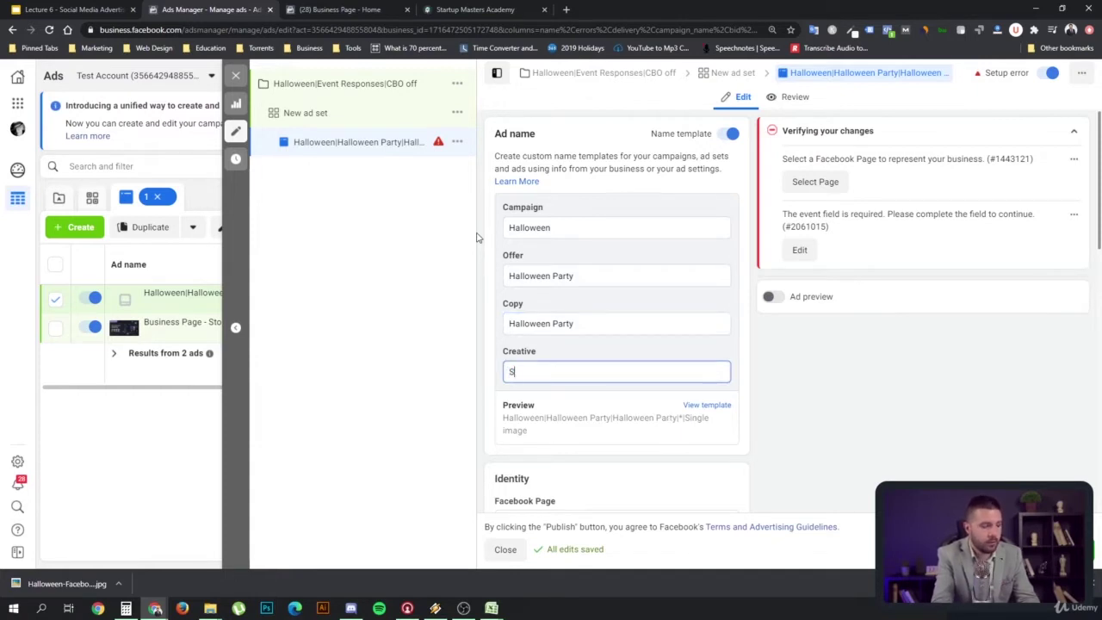
type("Scary")
key("Tab")
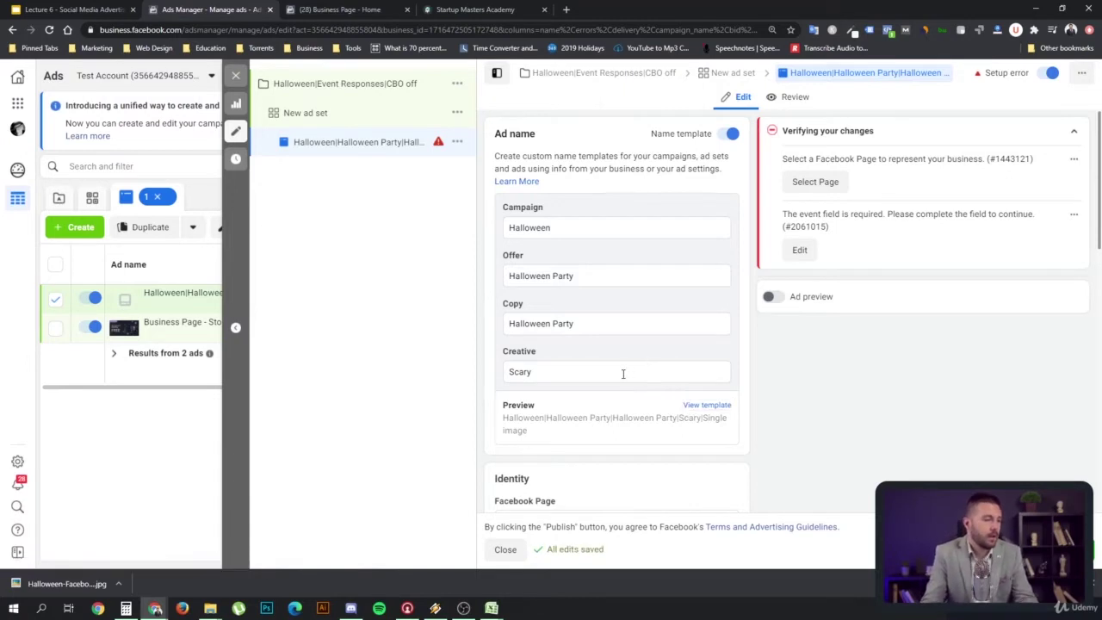
Choose Business Page from the Startup Masters 1 group as the ad's Facebook Page.
scroll(620, 371, "down", 3)
left_click(589, 232)
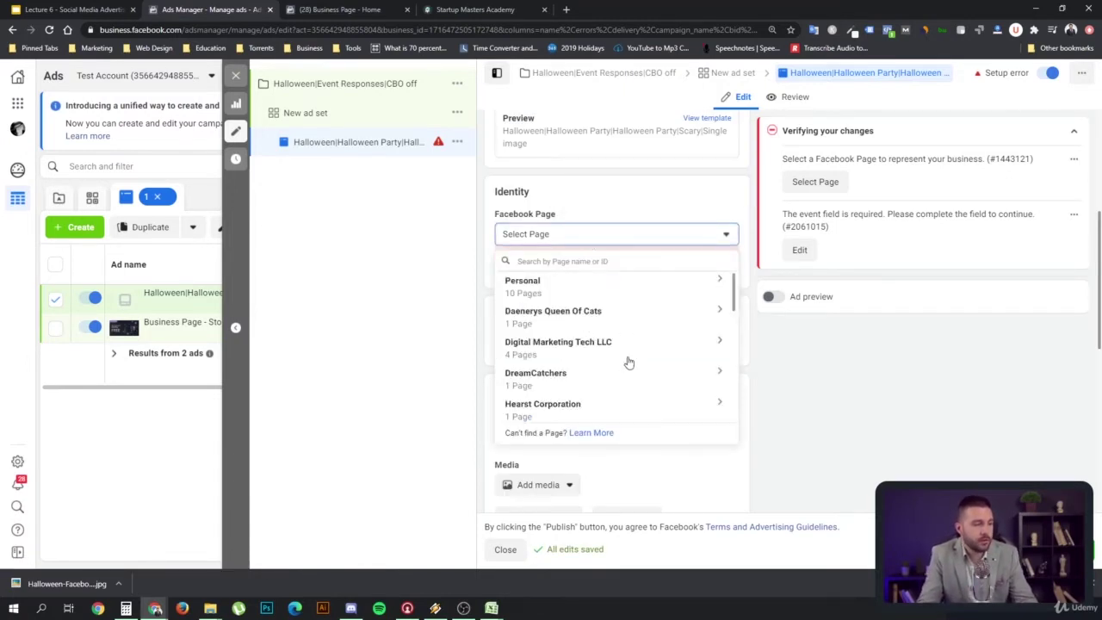
scroll(629, 371, "down", 5)
scroll(602, 385, "down", 1)
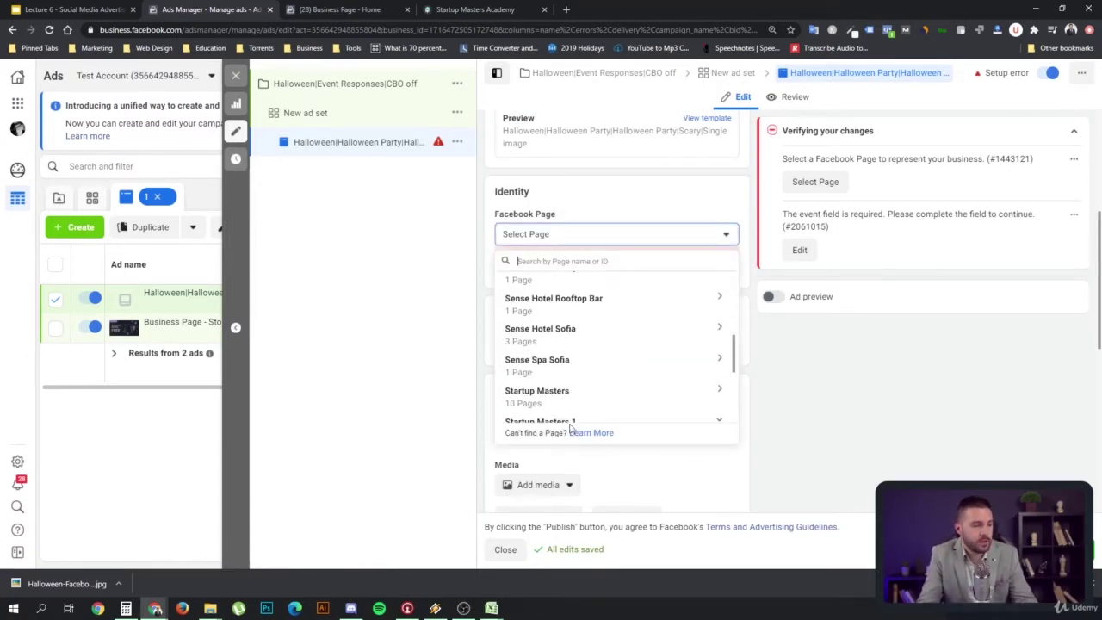
scroll(598, 397, "down", 2)
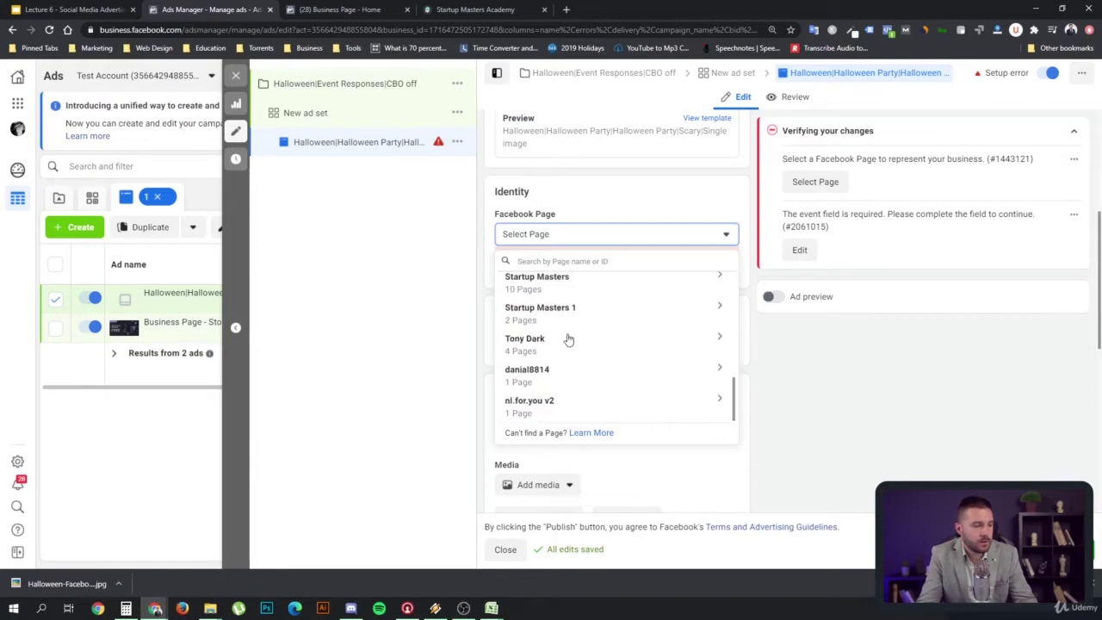
left_click(560, 312)
left_click(561, 348)
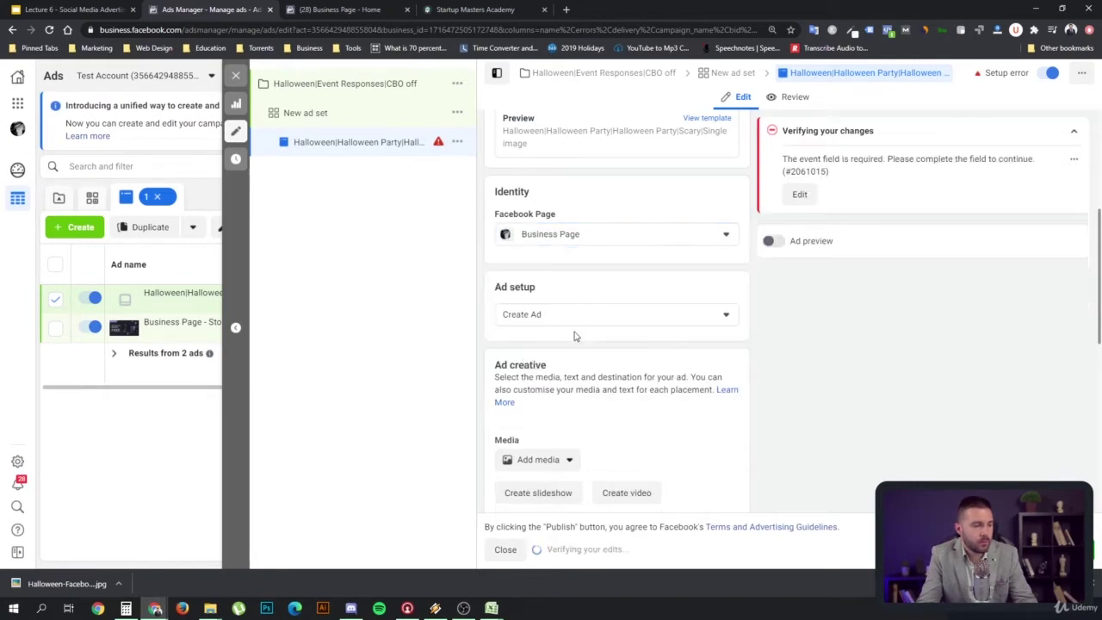
Keep the ad setup on Create Ad and go to the ad creative's Event field.
scroll(592, 346, "down", 1)
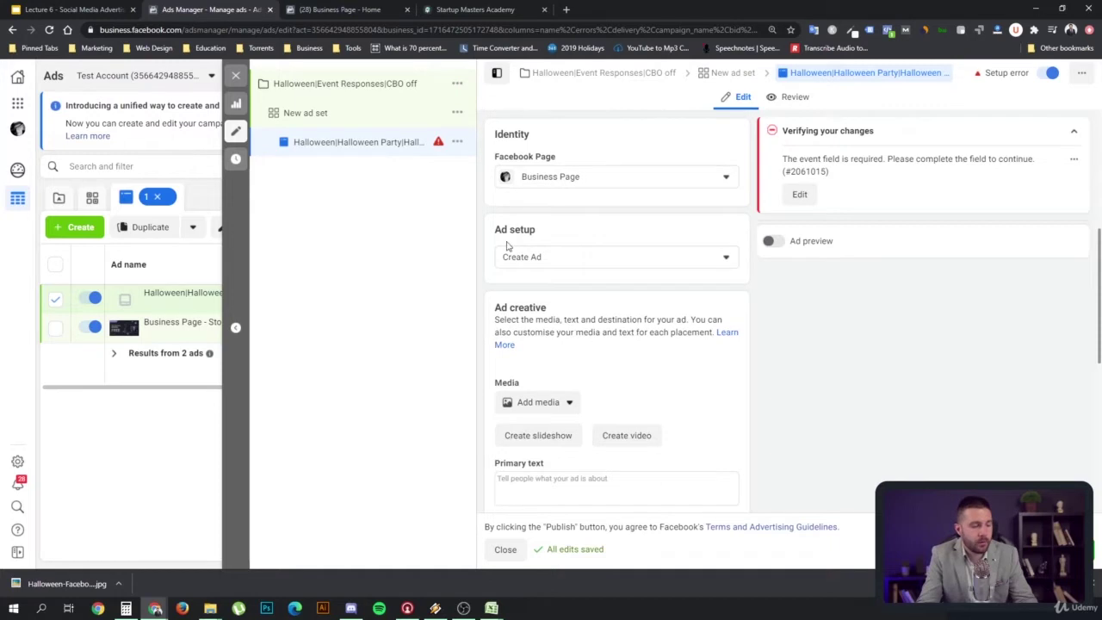
left_click(553, 257)
left_click(568, 283)
scroll(637, 316, "down", 2)
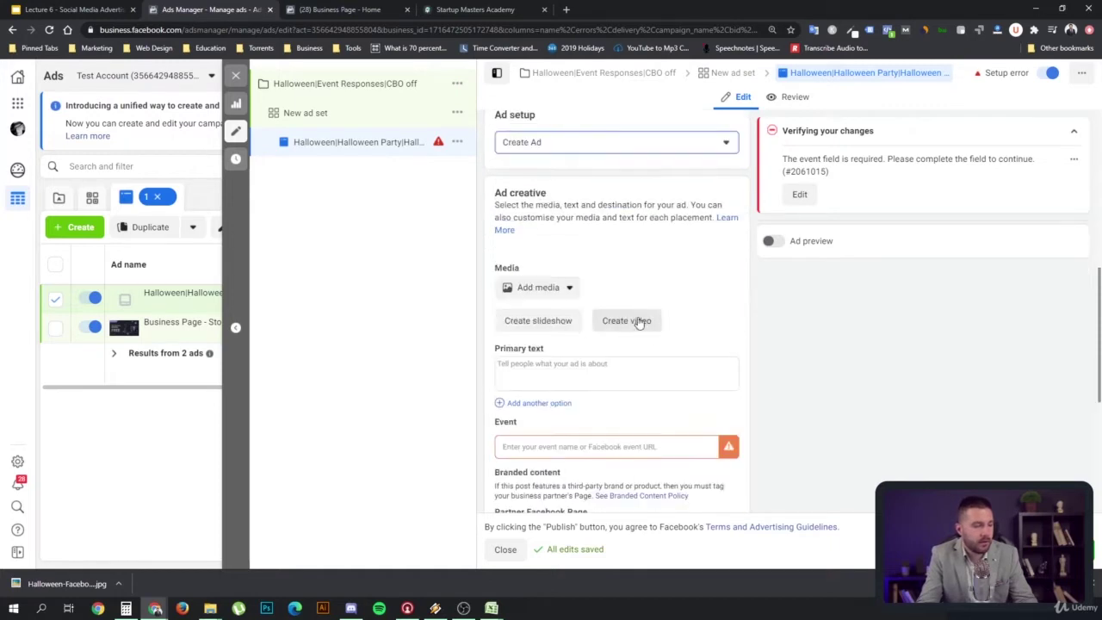
scroll(670, 305, "down", 1)
left_click(539, 390)
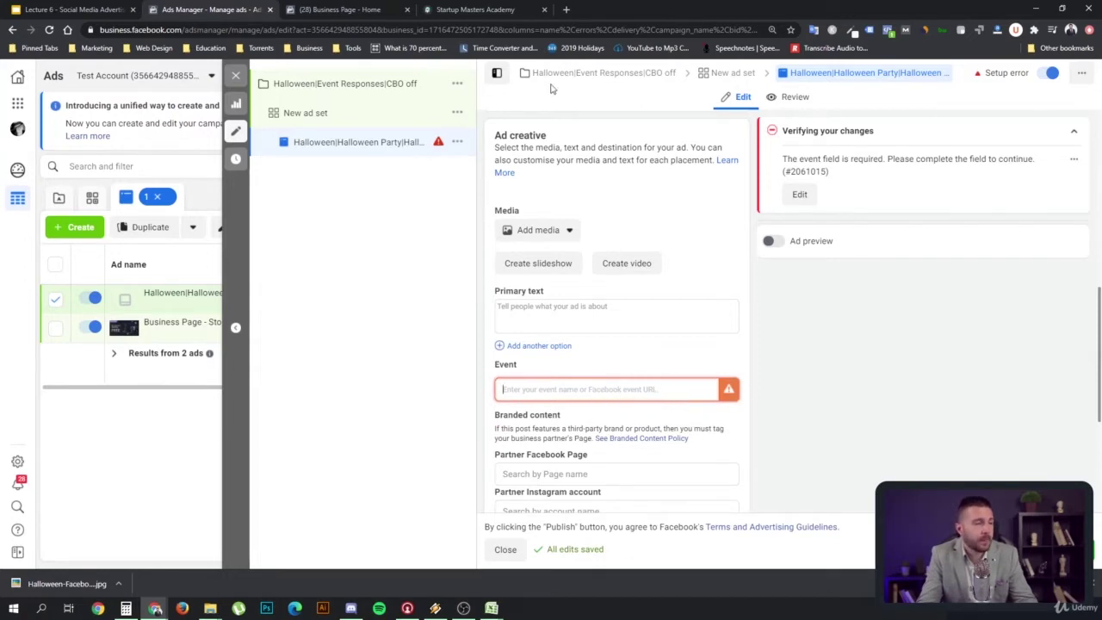
Switch to the business page, go to the Business Manager home and look through the full list of business tools.
left_click(344, 12)
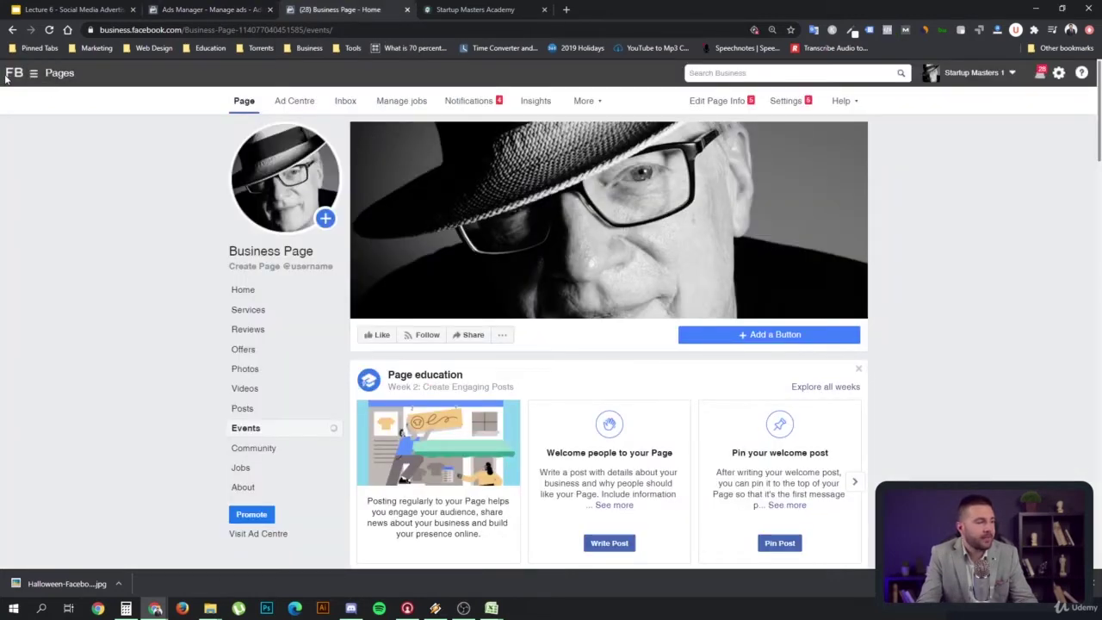
left_click(15, 74)
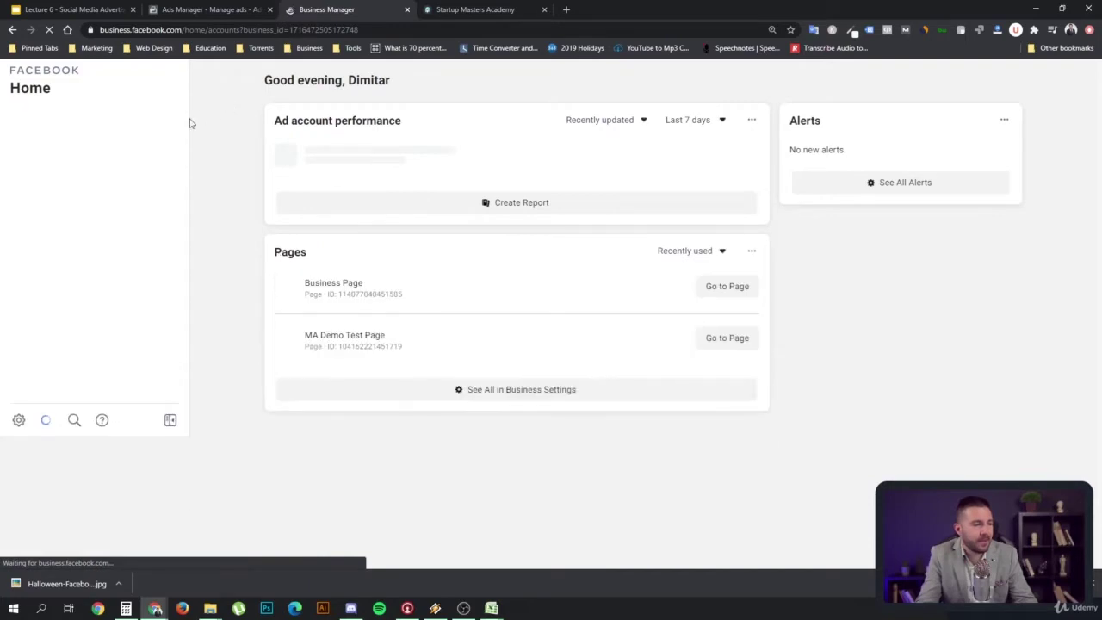
left_click(173, 78)
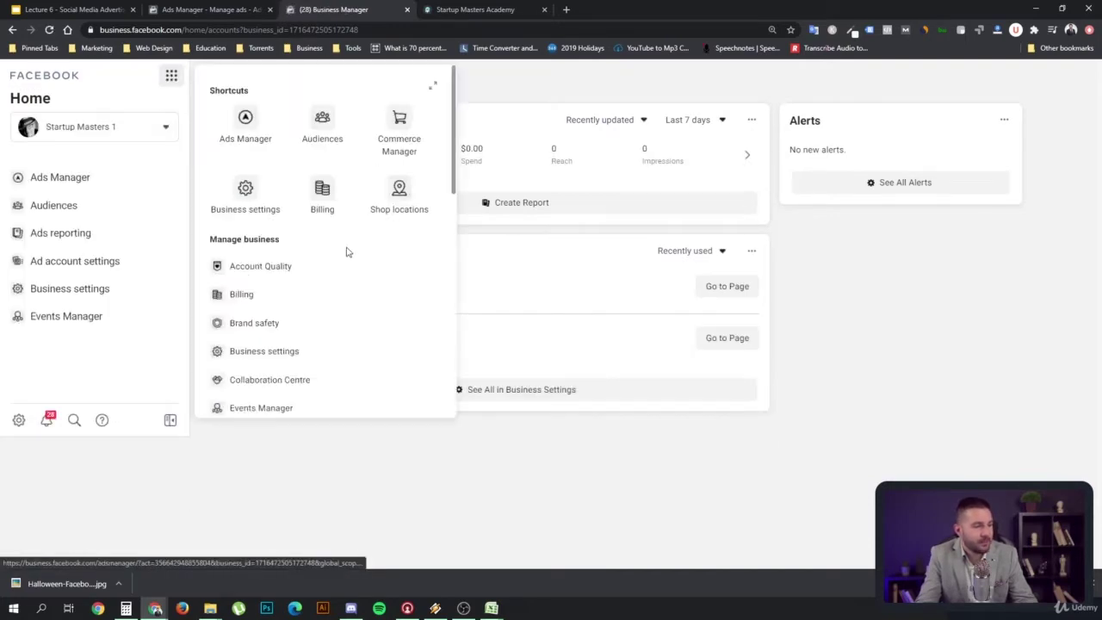
scroll(340, 263, "down", 2)
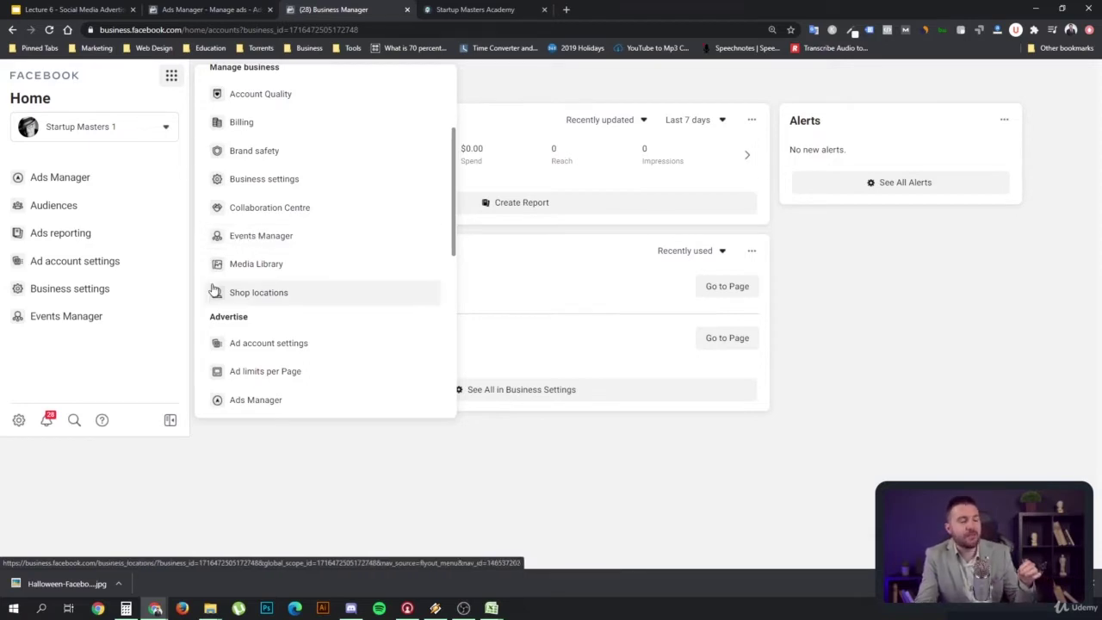
scroll(307, 229, "down", 2)
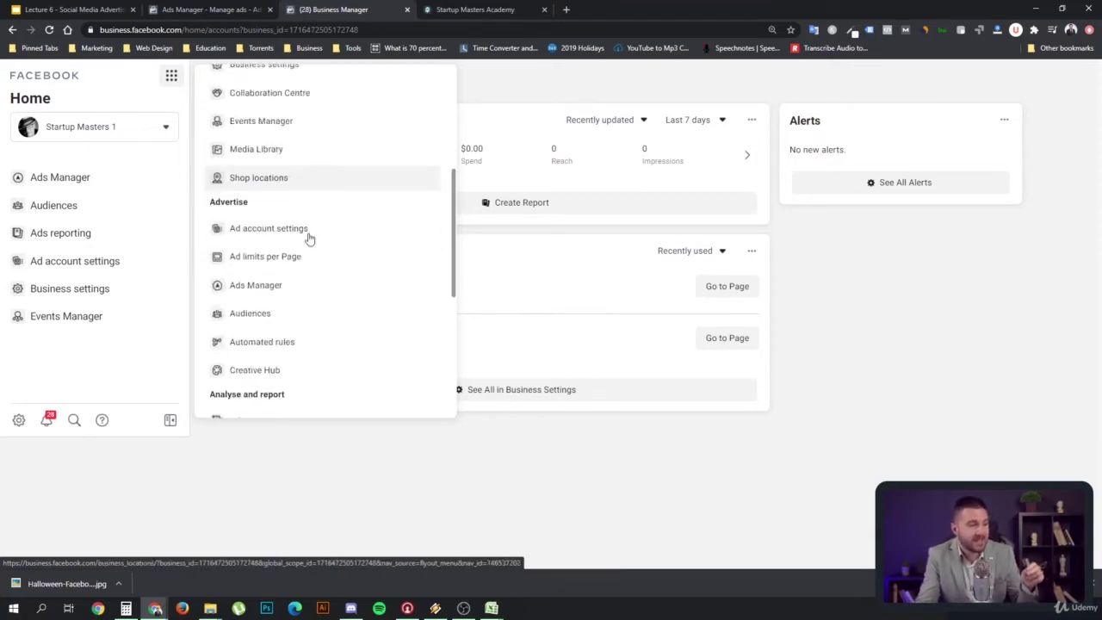
scroll(330, 241, "down", 1)
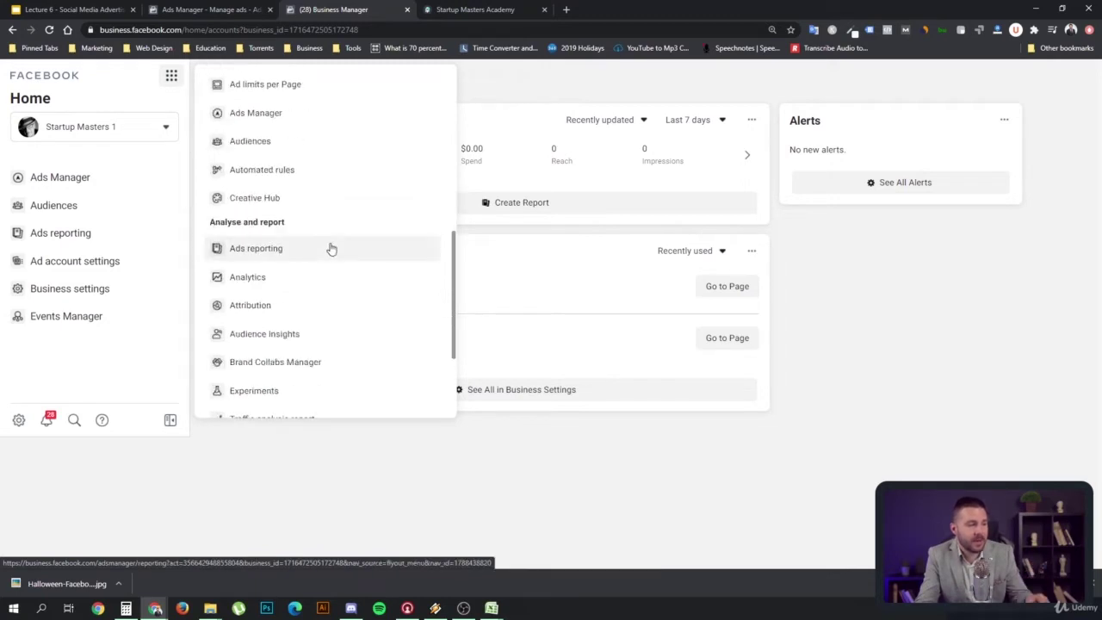
scroll(322, 229, "up", 4)
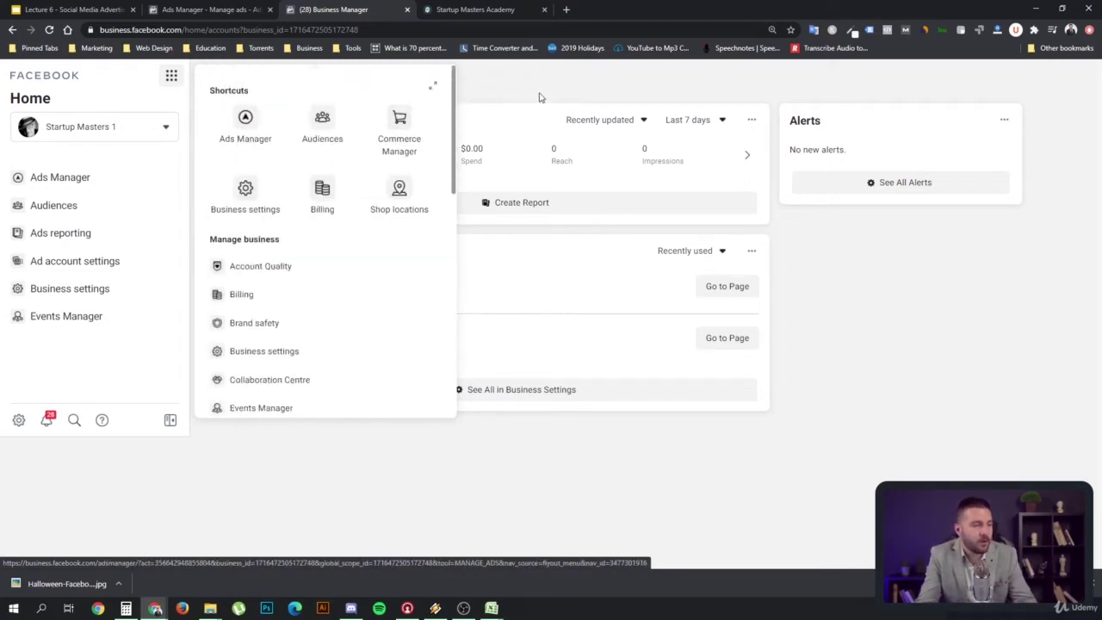
left_click(458, 140)
Open the Business Page from the Business Manager home and go to its Events section.
left_click(325, 286)
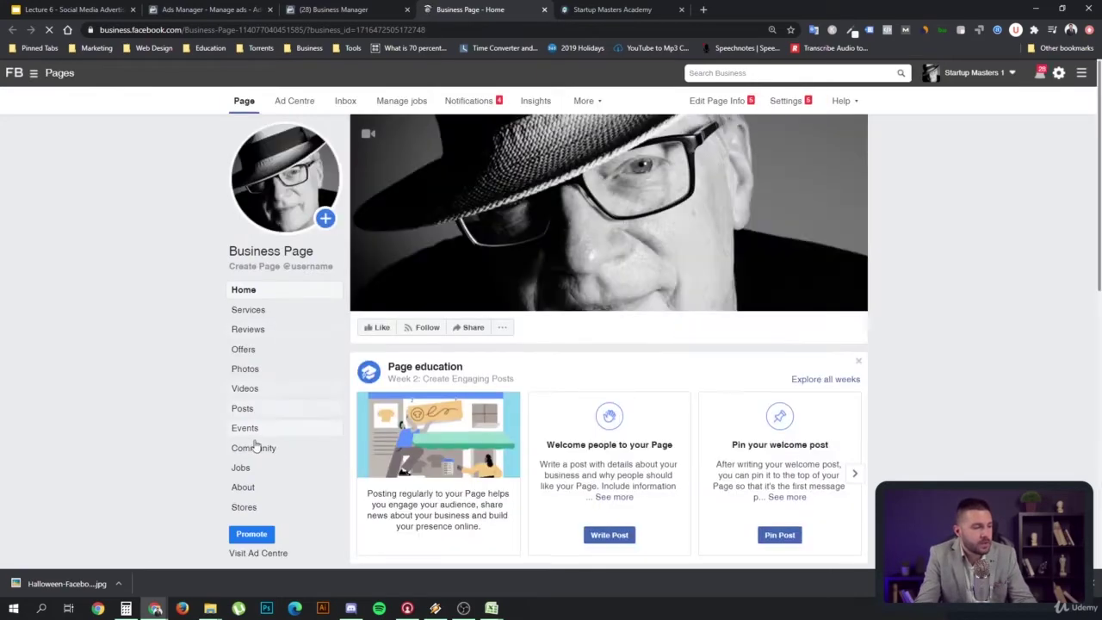
left_click(247, 428)
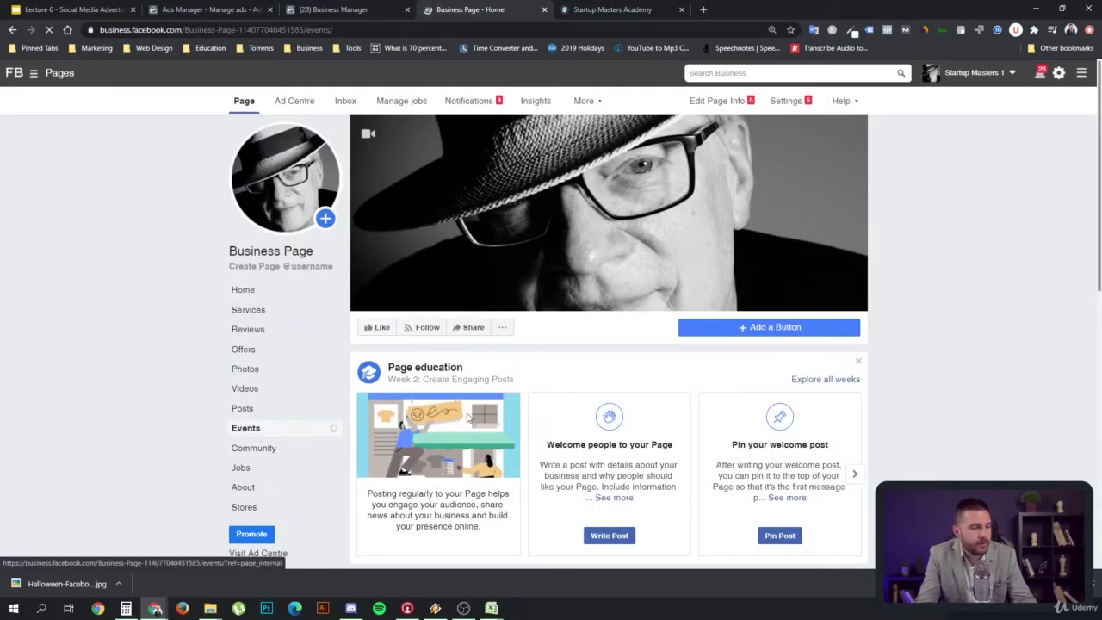
scroll(586, 369, "down", 3)
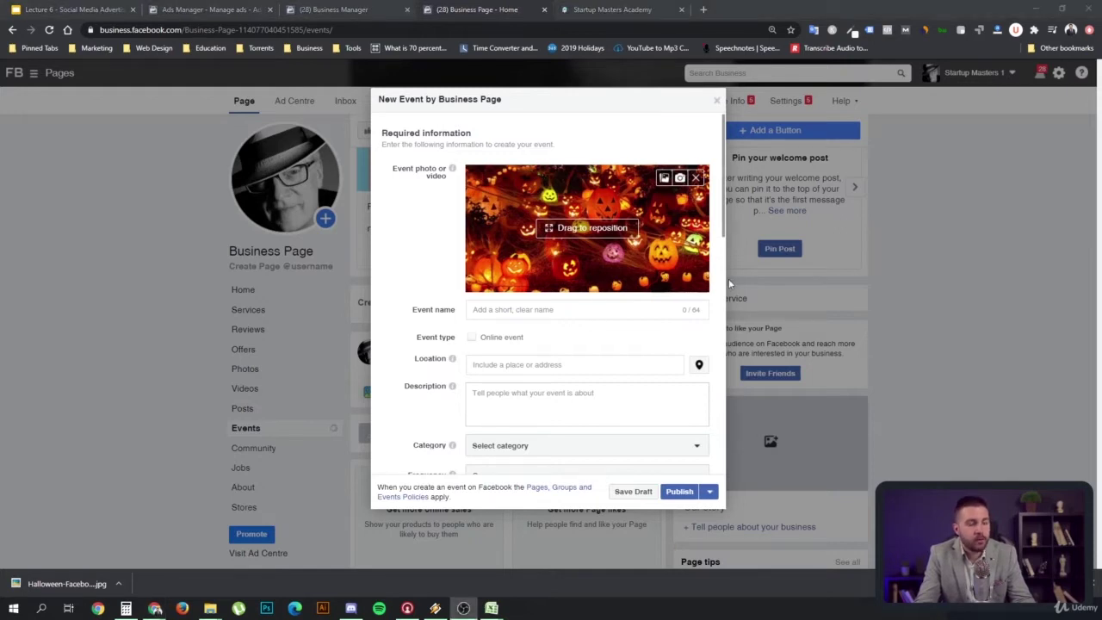
Name the new event "Masters Academy's Halloween Party".
left_click(504, 313)
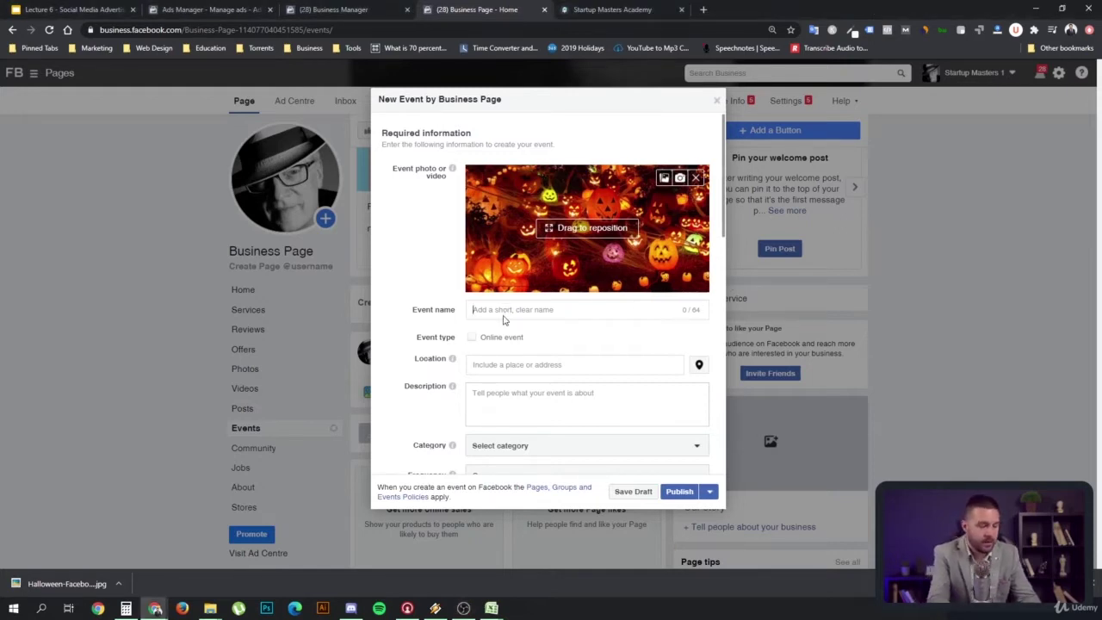
type("Masters Academy's Hallowen")
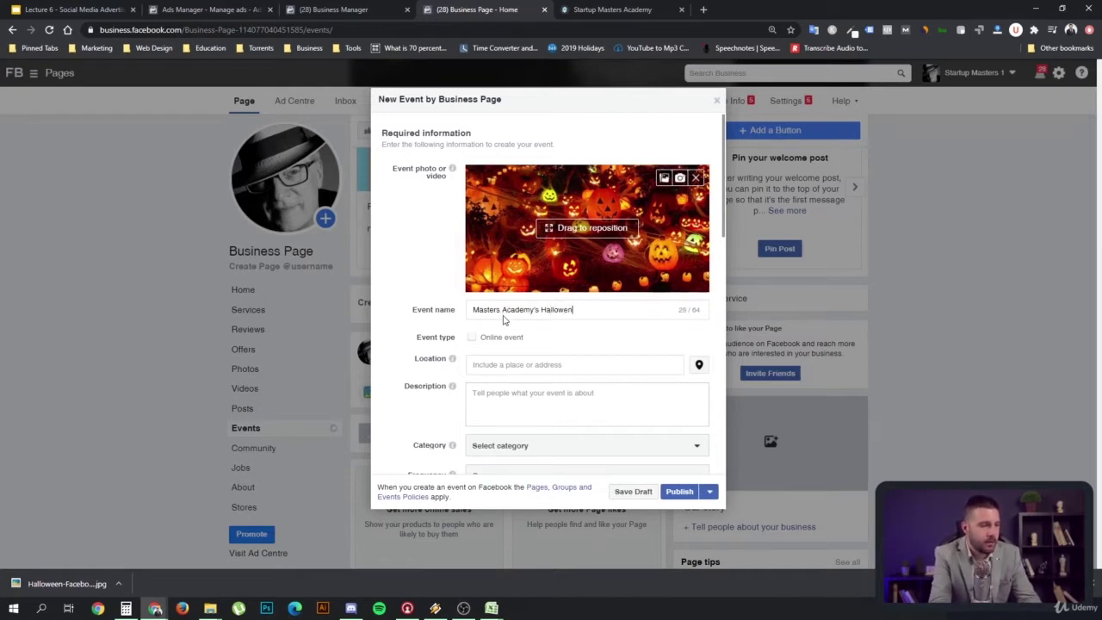
key("BackSpace")
type("en Party")
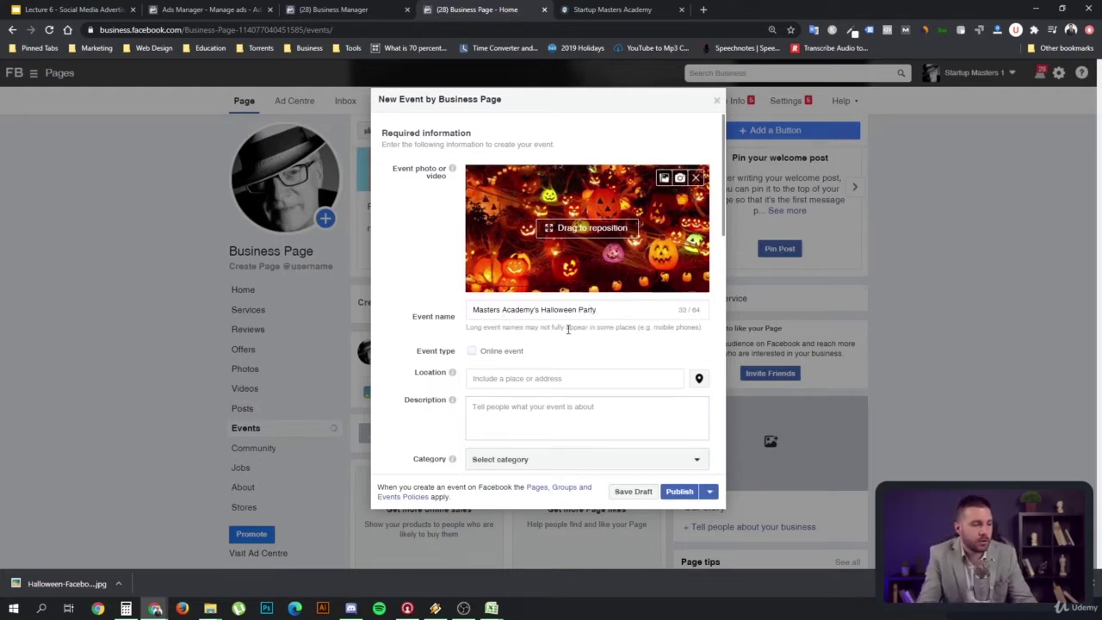
Try the event as an online event with the format Other, and turn the online option back off.
scroll(567, 328, "down", 1)
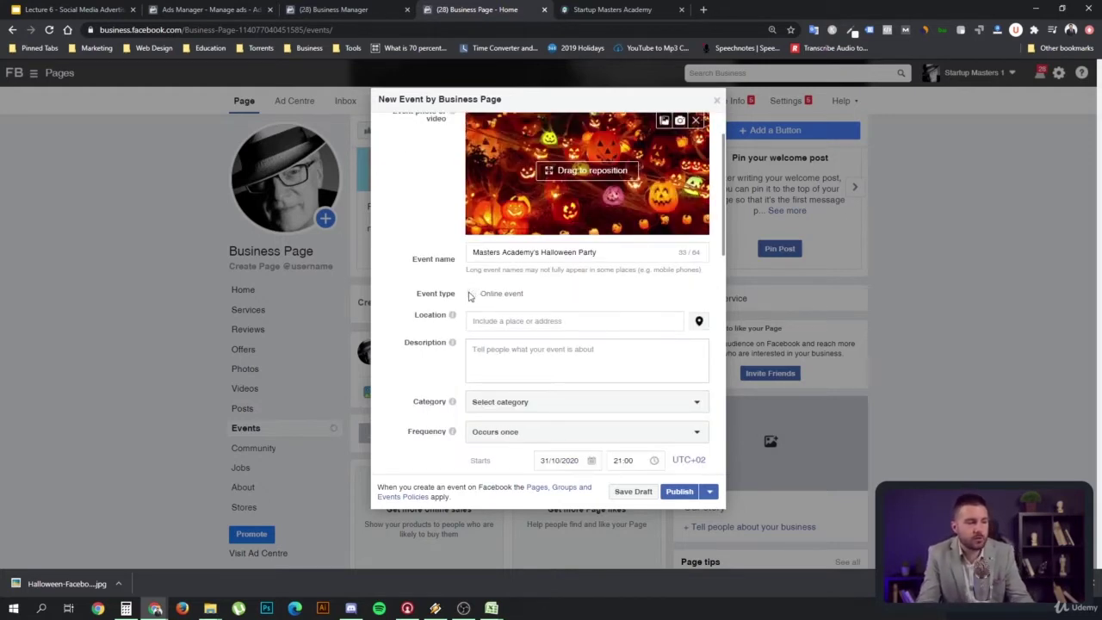
left_click(472, 294)
left_click(554, 324)
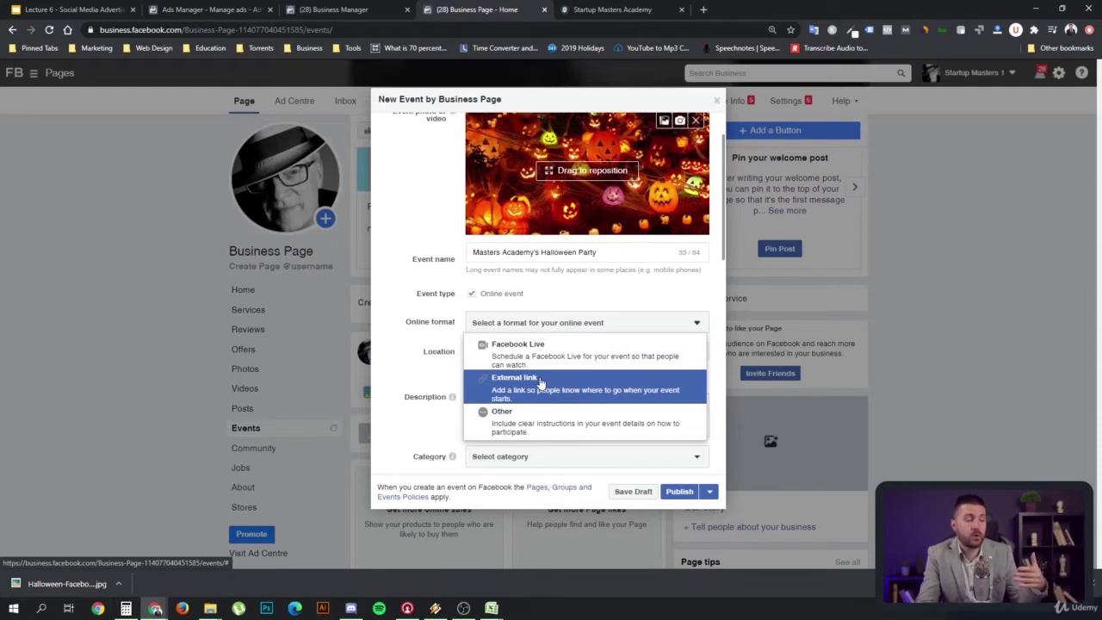
left_click(577, 429)
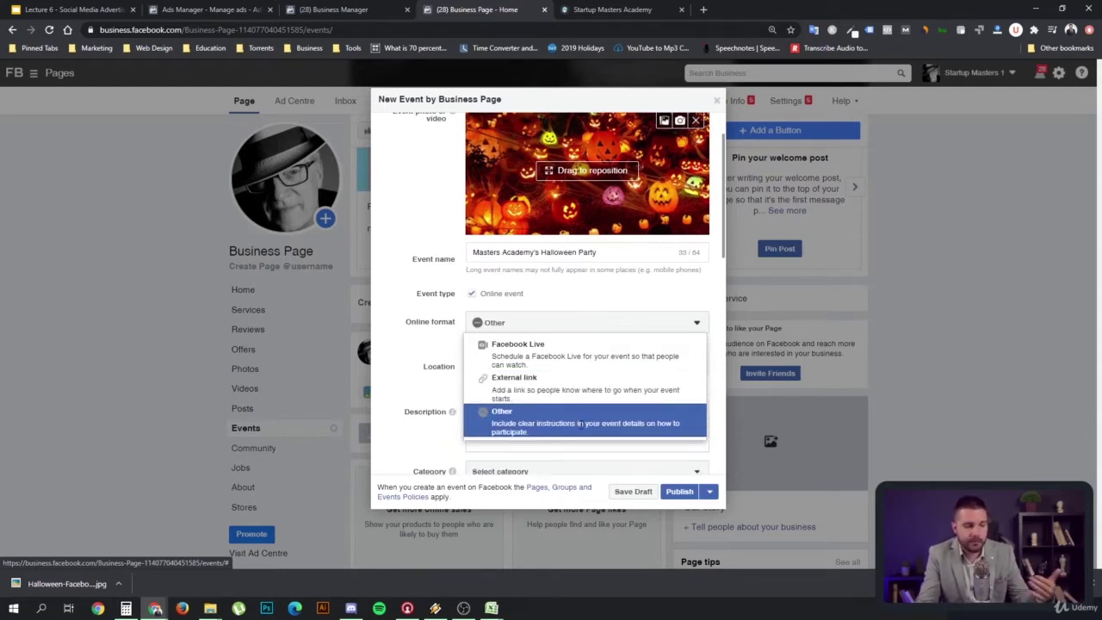
left_click(545, 321)
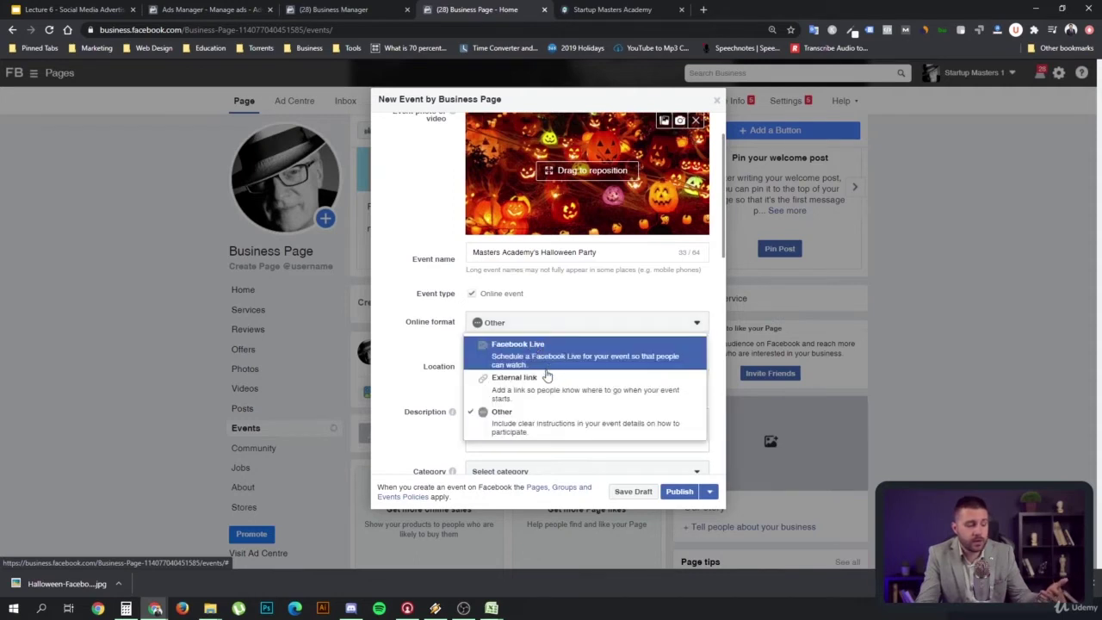
left_click(530, 297)
left_click(471, 293)
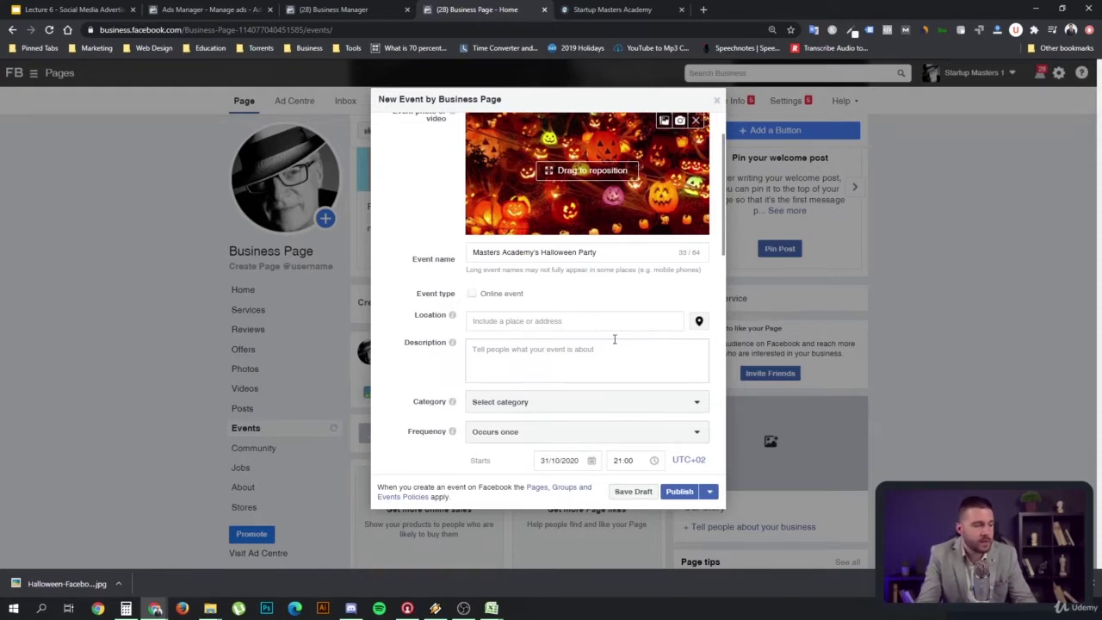
Set the event location to the White House's address and the description to "For this year's Halloween we will hold our party at the white house!".
type("1600 Pennsylvania Avenue NW, Washington, DC 20500")
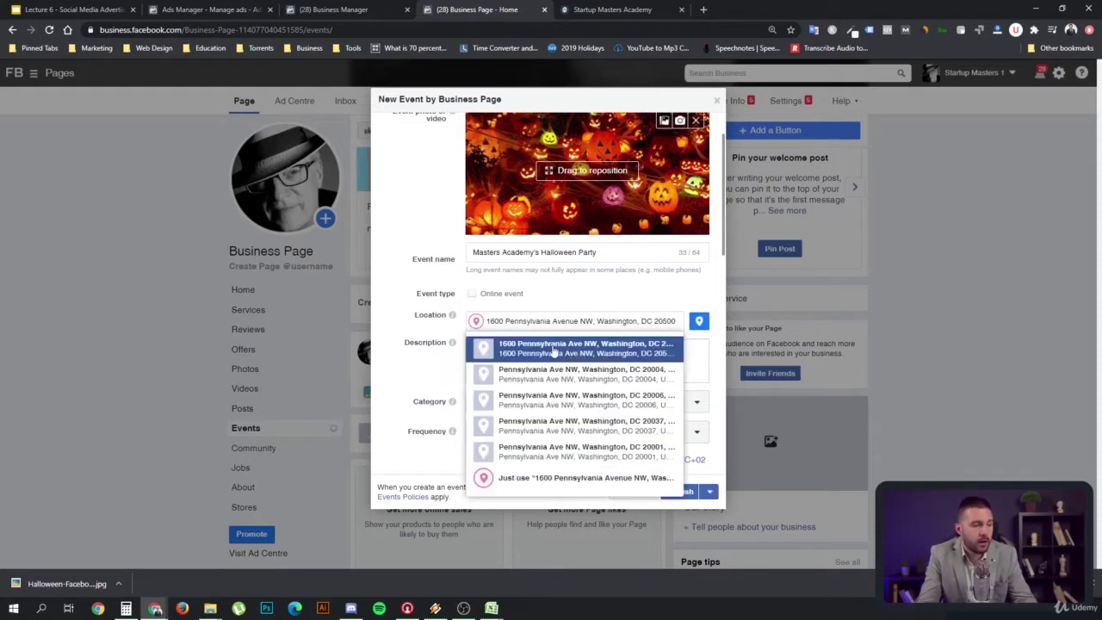
left_click(556, 348)
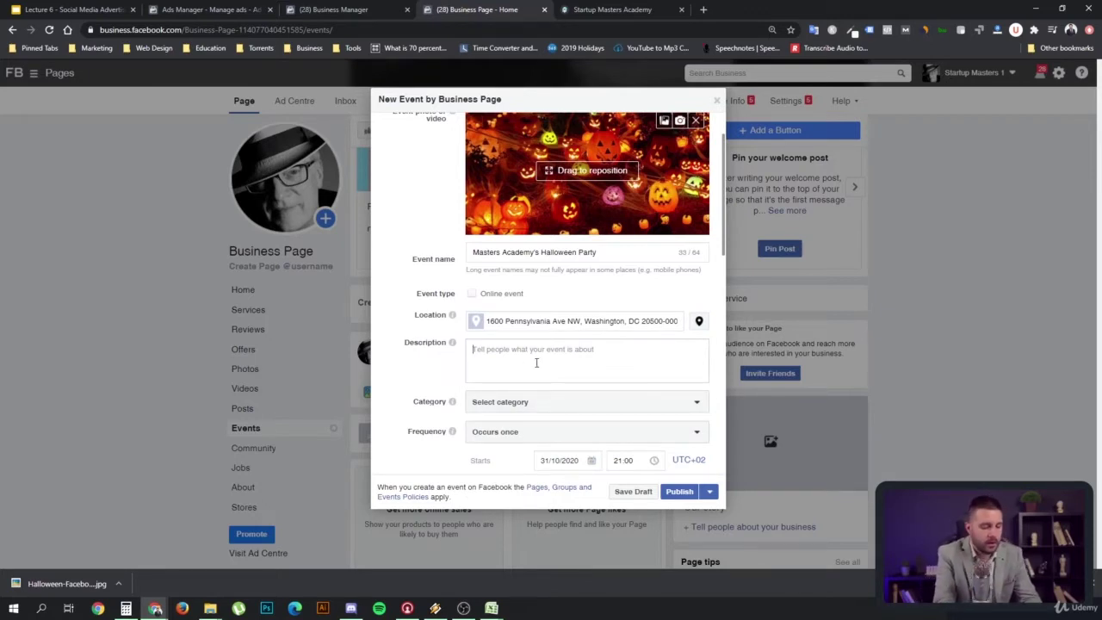
type("For")
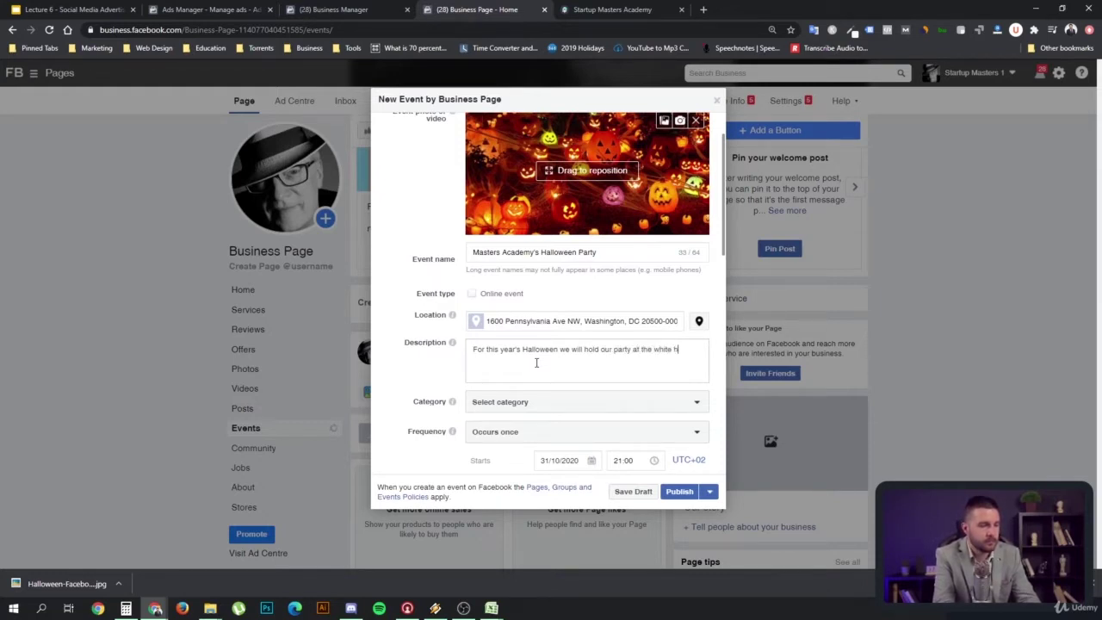
type("ouse")
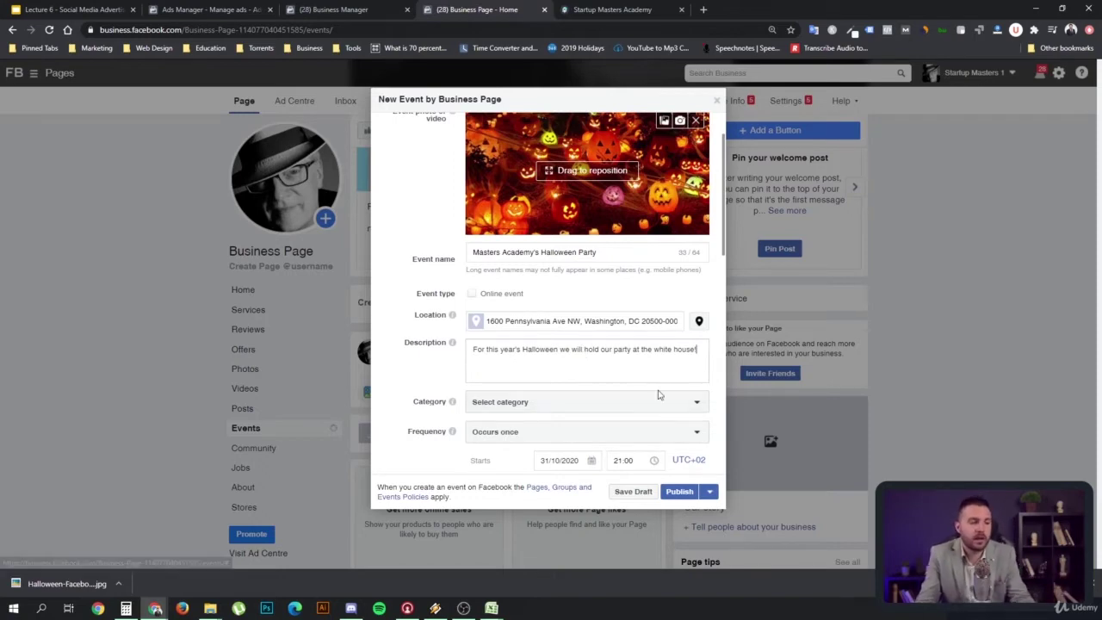
scroll(569, 373, "down", 2)
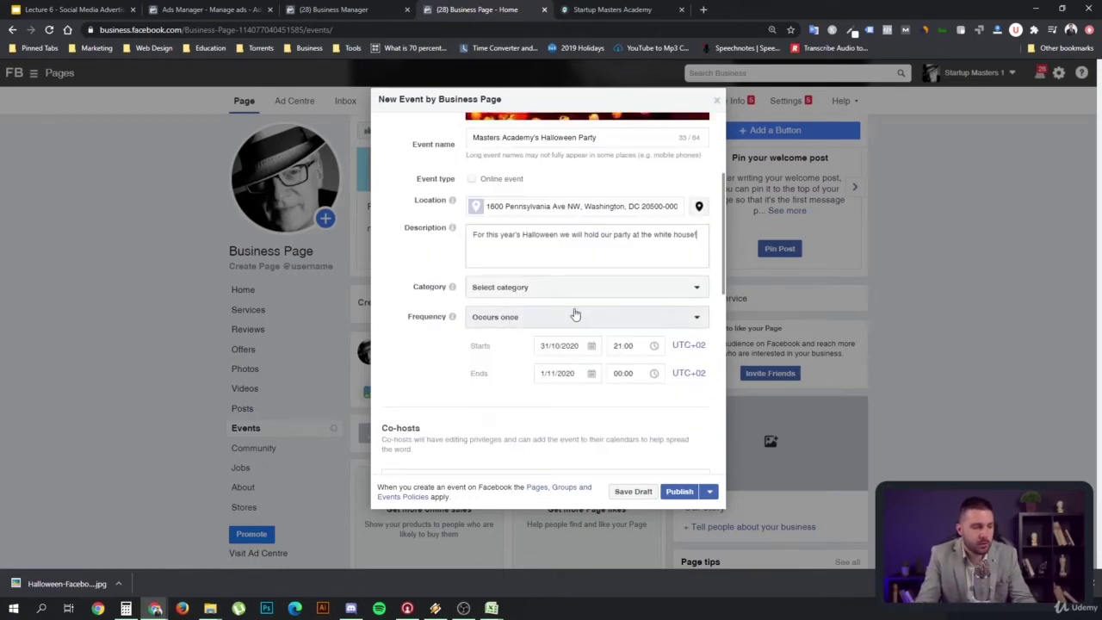
type("!")
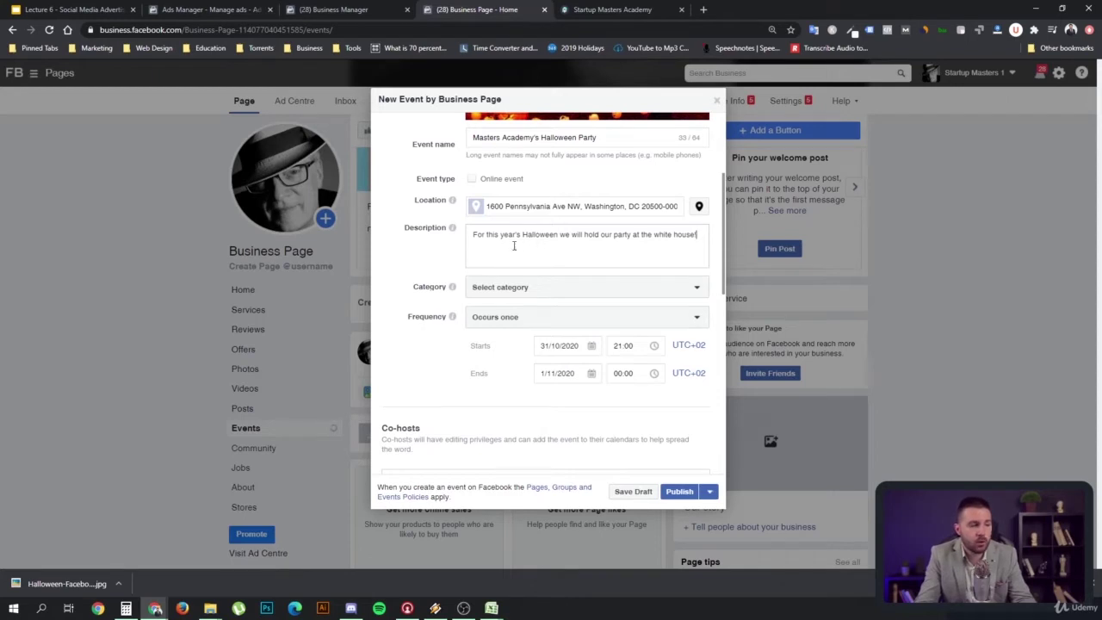
Set the event's category to Party and keep its frequency as Occurs once.
scroll(563, 242, "down", 6)
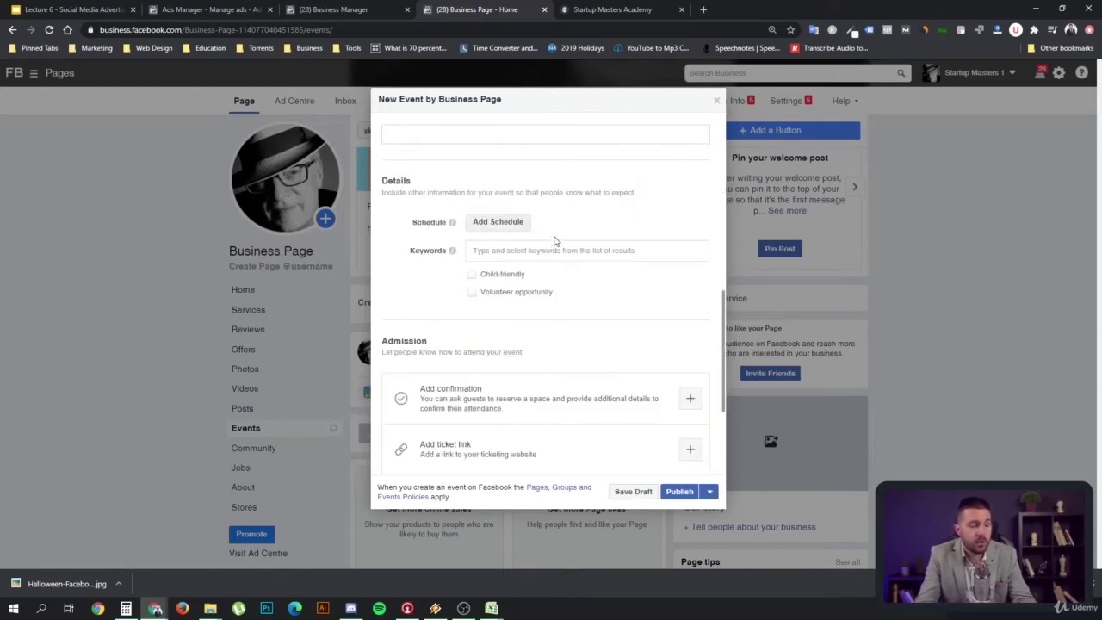
scroll(555, 246, "up", 7)
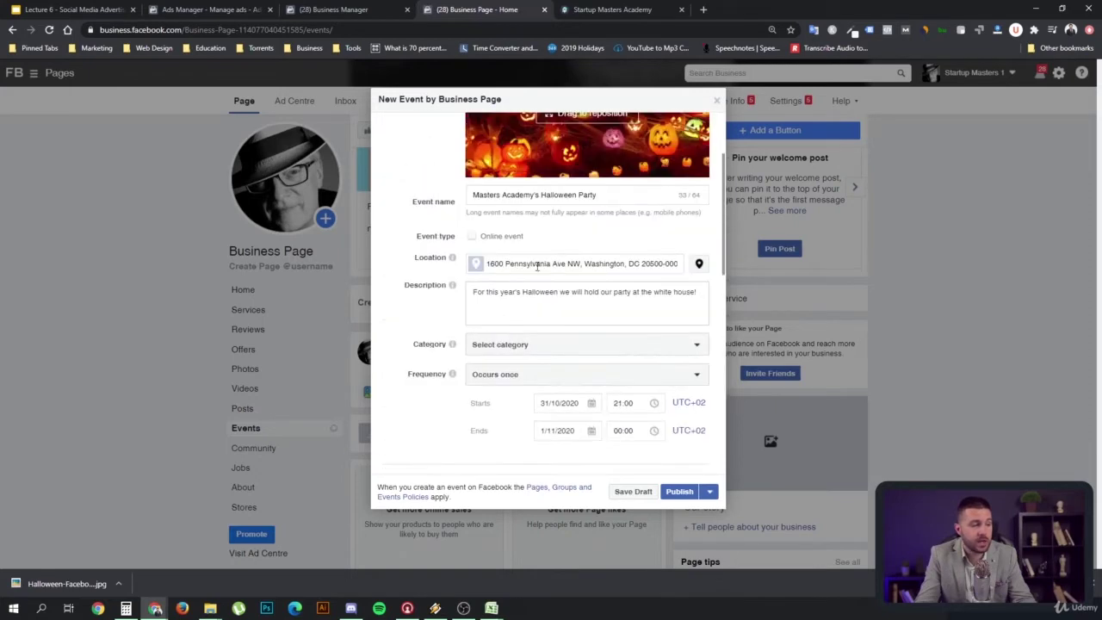
left_click(556, 348)
scroll(597, 453, "down", 5)
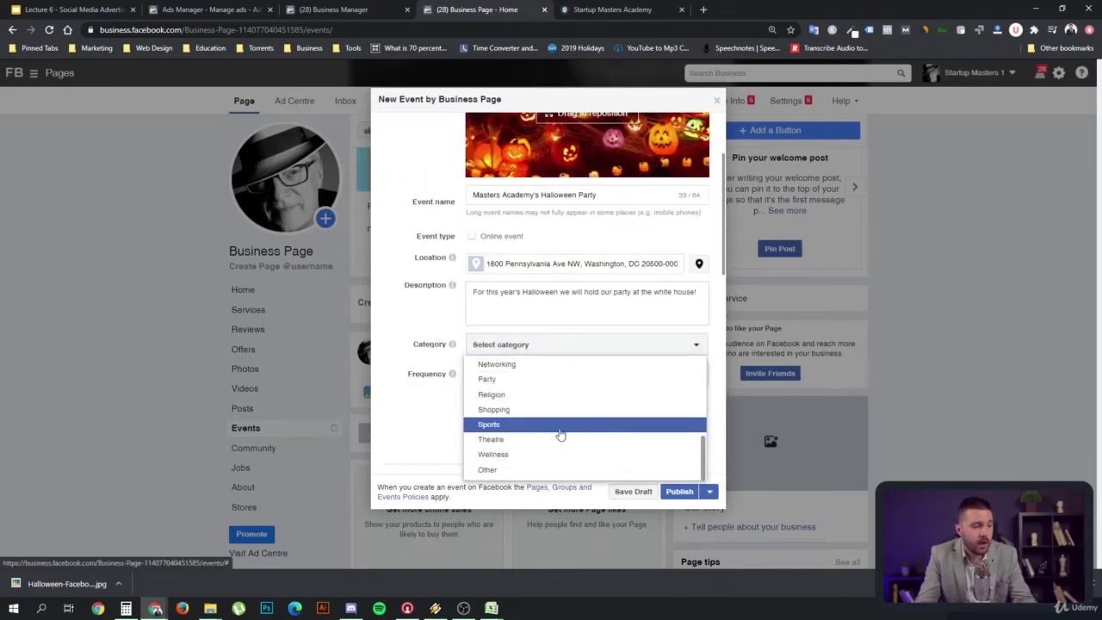
left_click(516, 379)
left_click(517, 379)
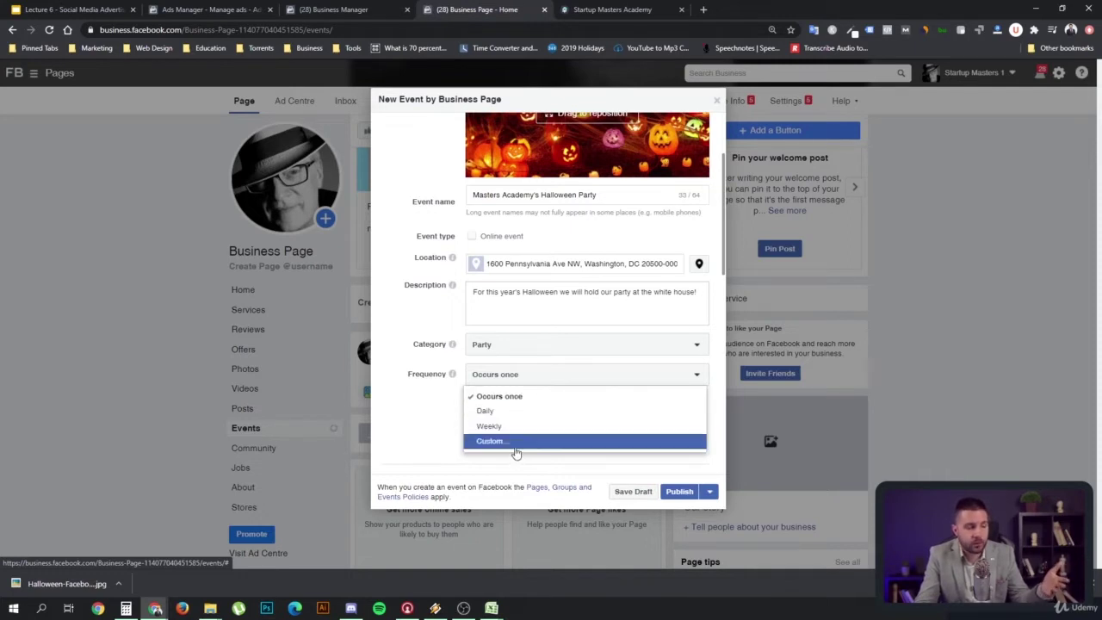
left_click(526, 397)
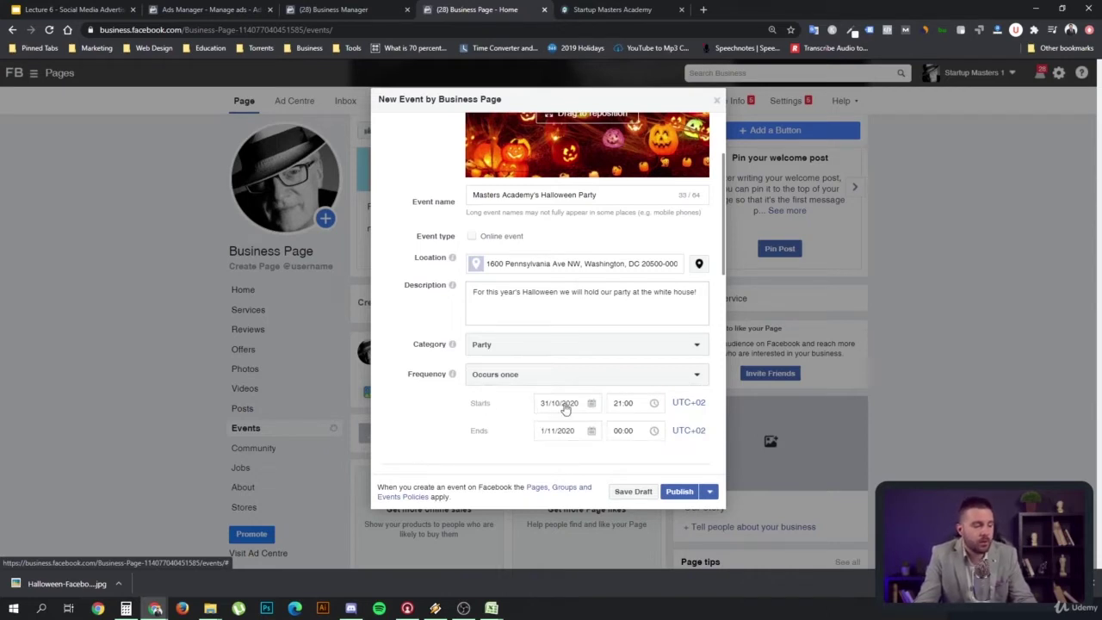
left_click(625, 404)
key("BackSpace")
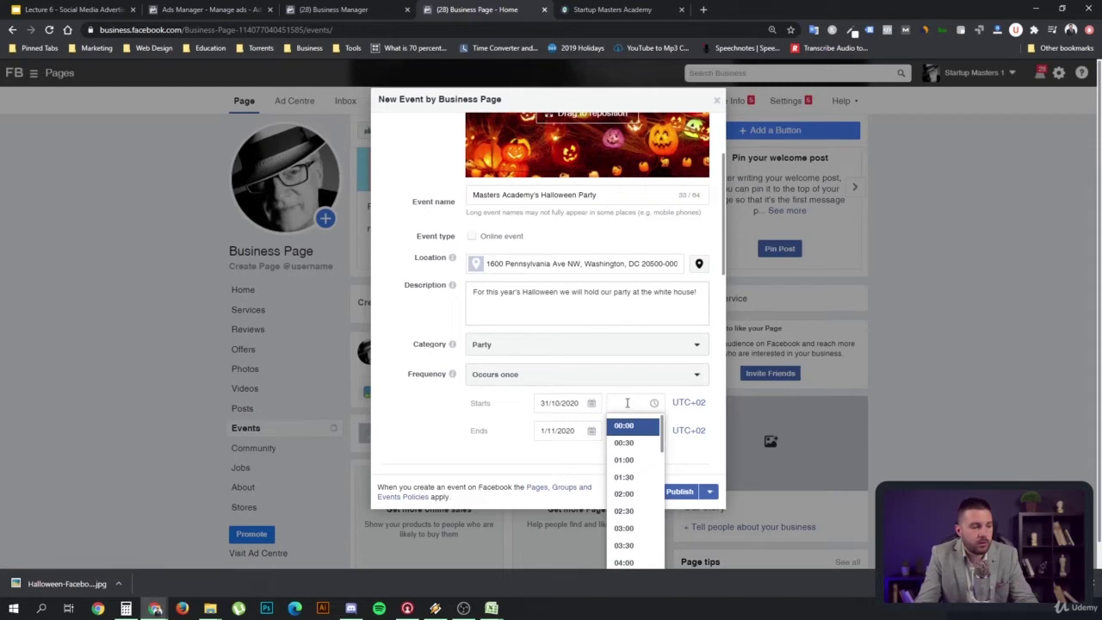
left_click(525, 437)
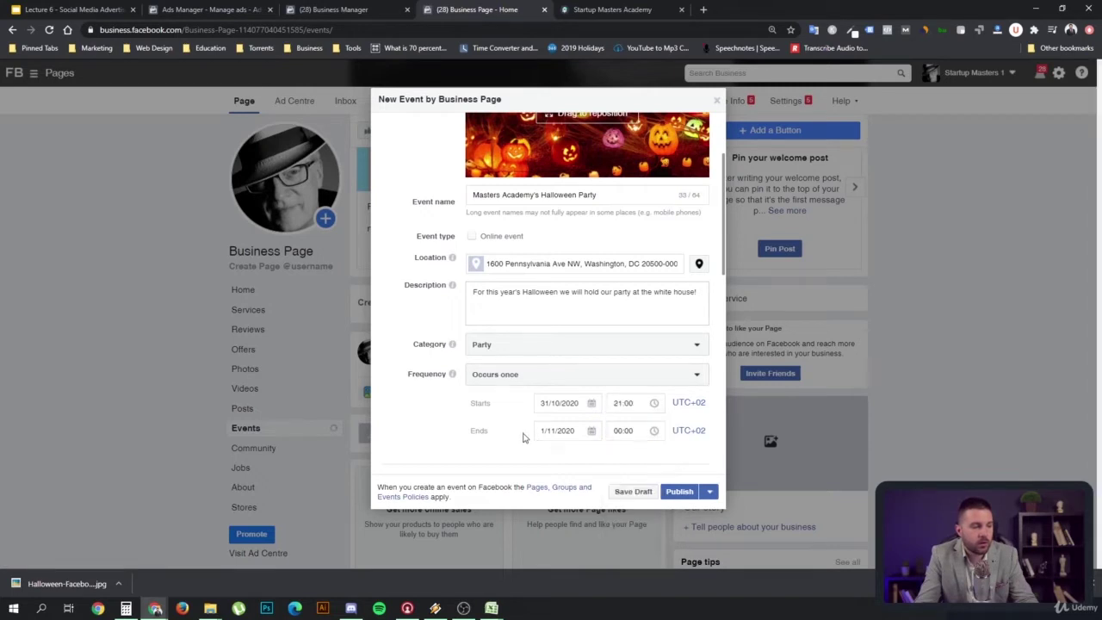
Set the Halloween party event's end time to 06:00.
left_click(622, 433)
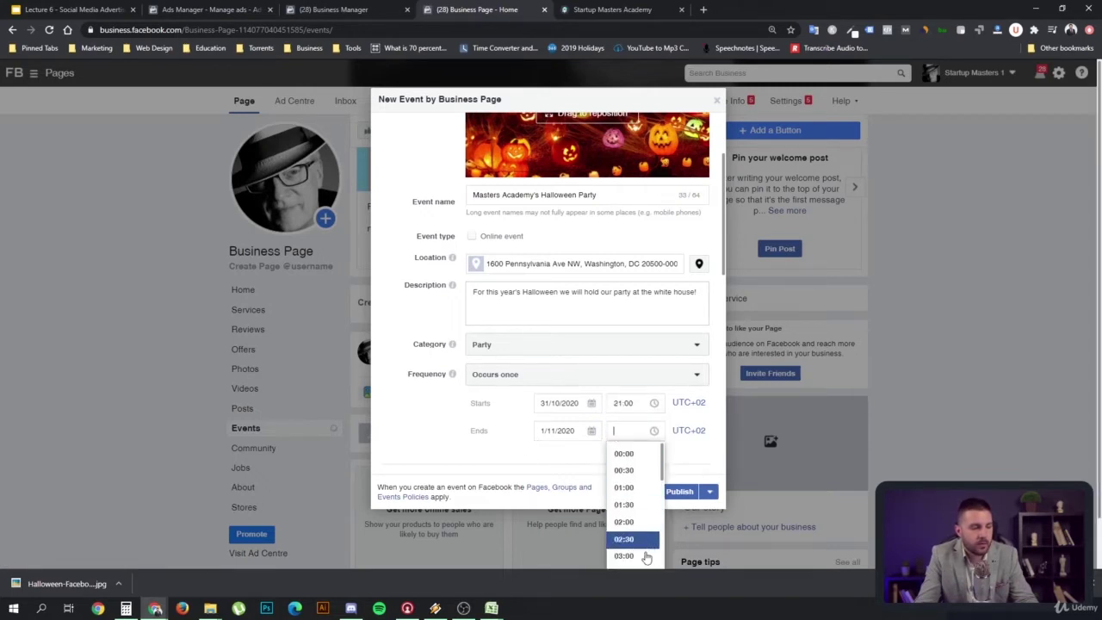
scroll(642, 516, "down", 2)
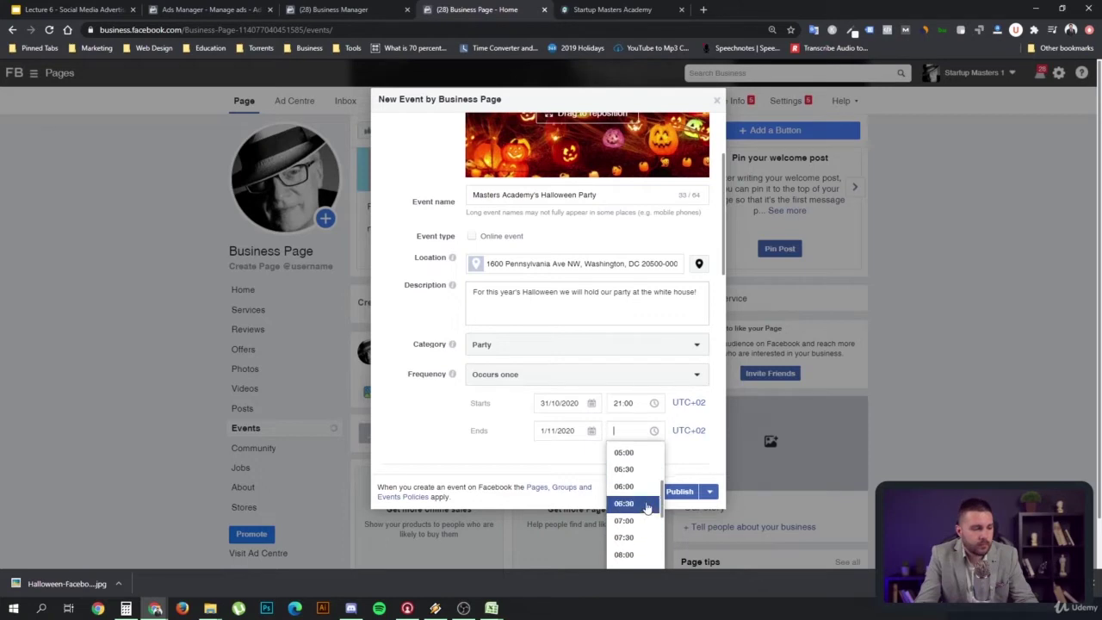
left_click(644, 492)
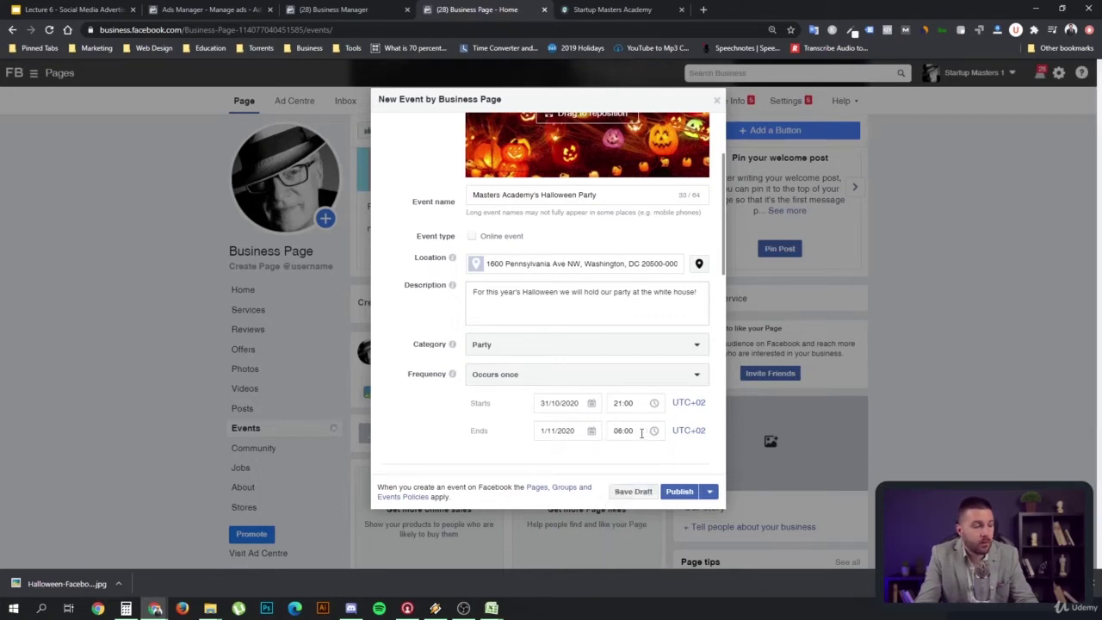
Start a schedule in the event's details and name its first item "Live concert by the Beatles".
scroll(583, 454, "down", 2)
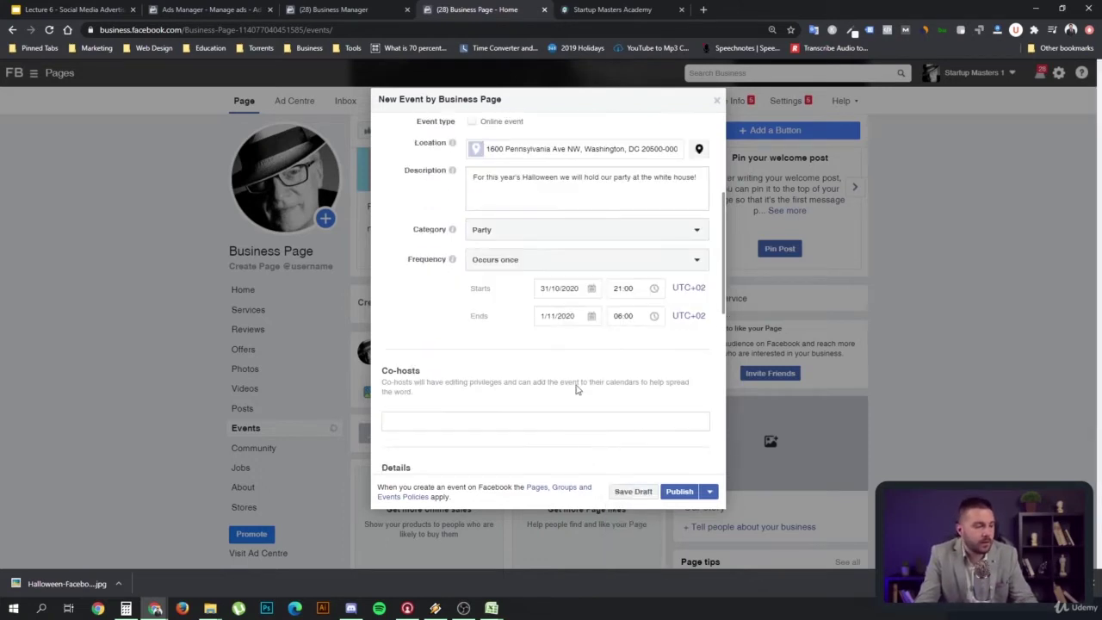
left_click(433, 363)
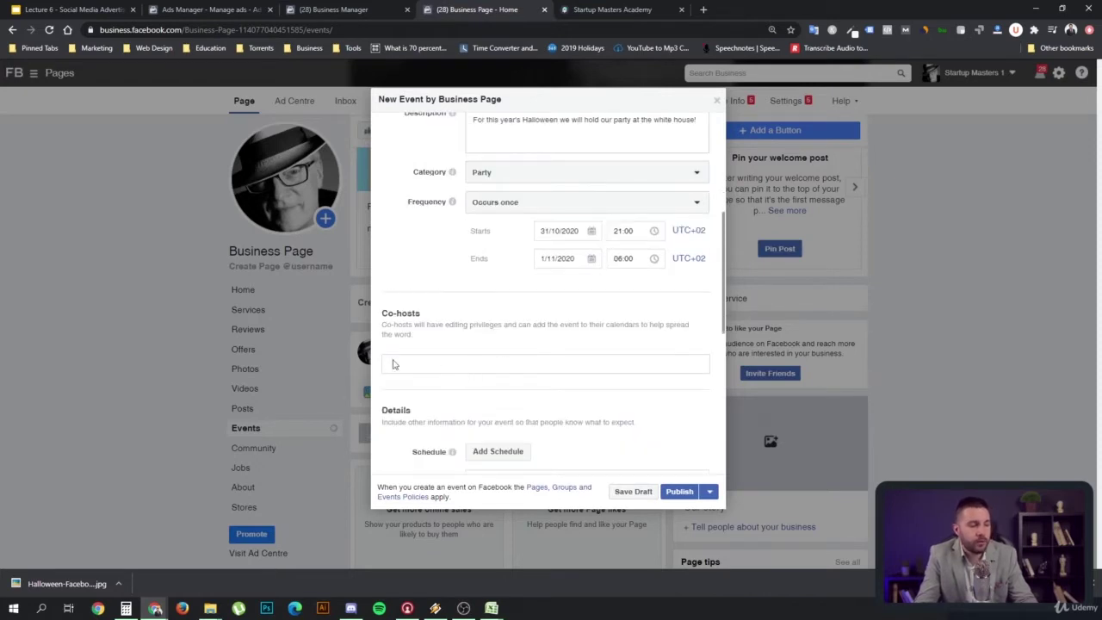
scroll(495, 320, "down", 1)
scroll(495, 320, "down", 1)
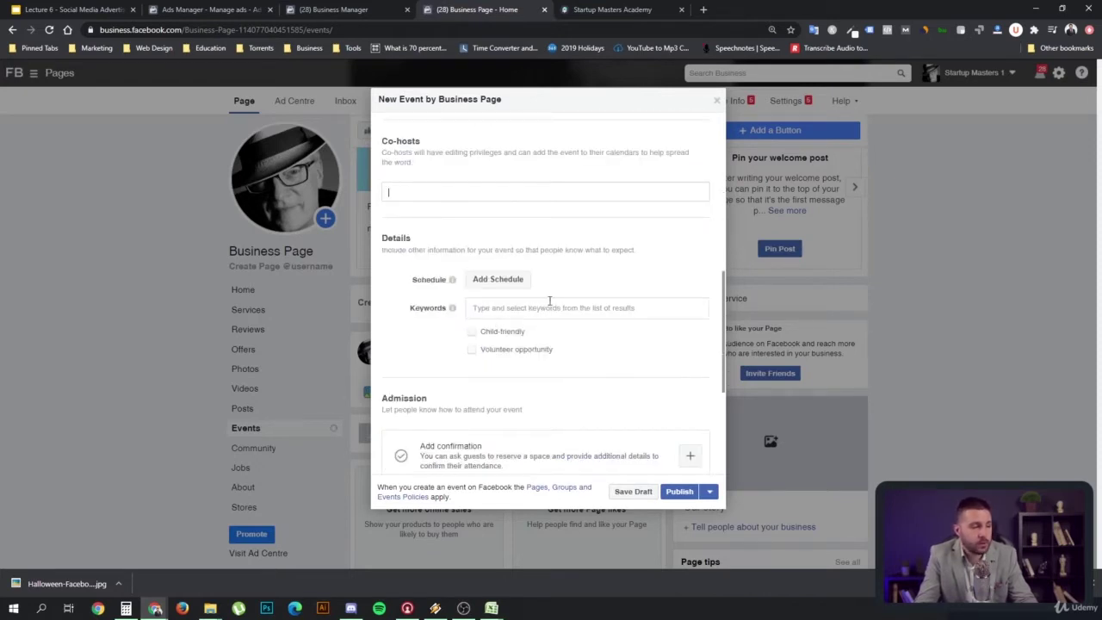
scroll(560, 279, "down", 1)
left_click(485, 221)
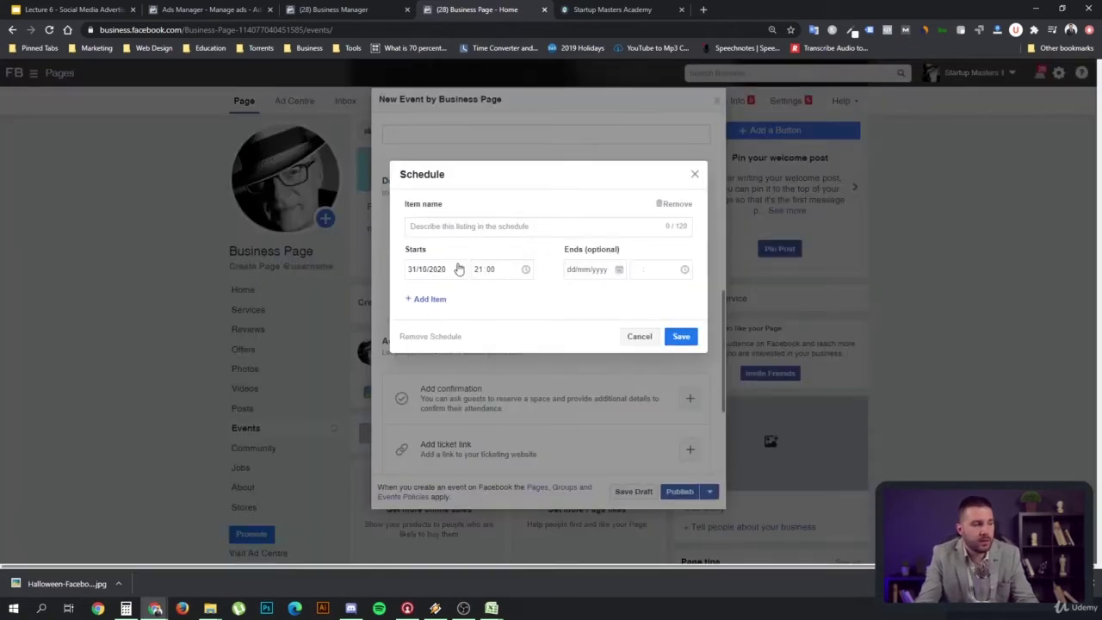
left_click(448, 228)
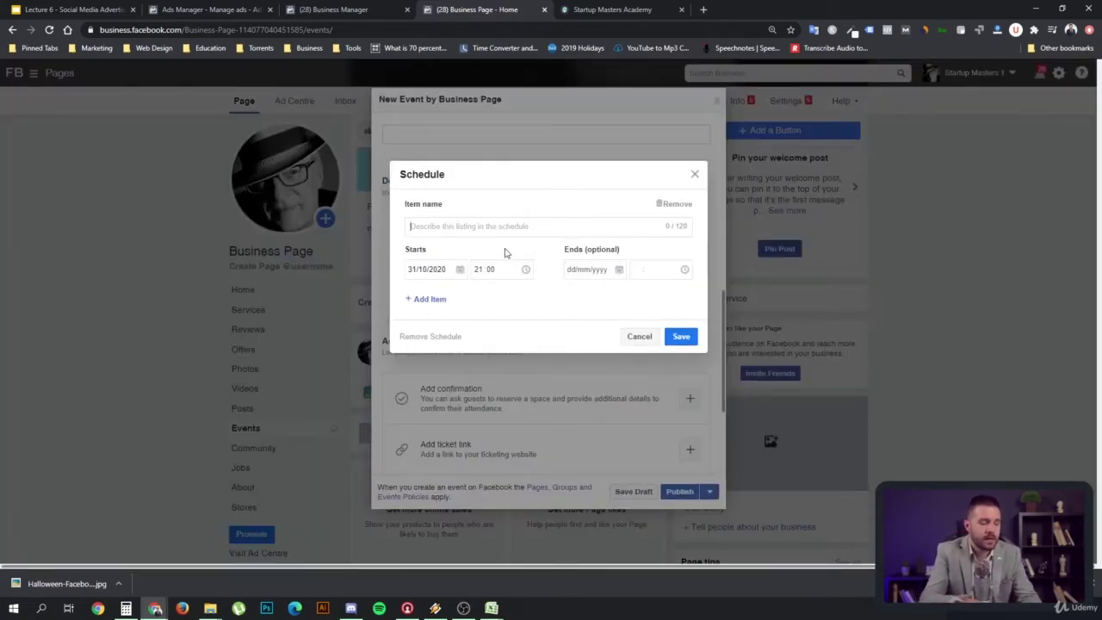
type("Liv")
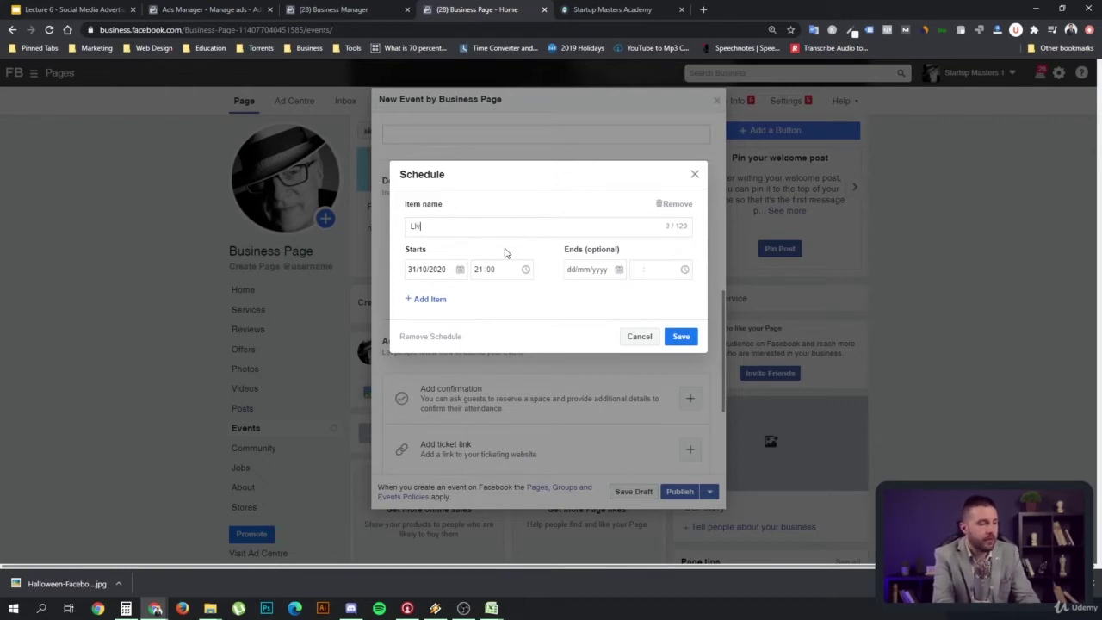
type("e concer")
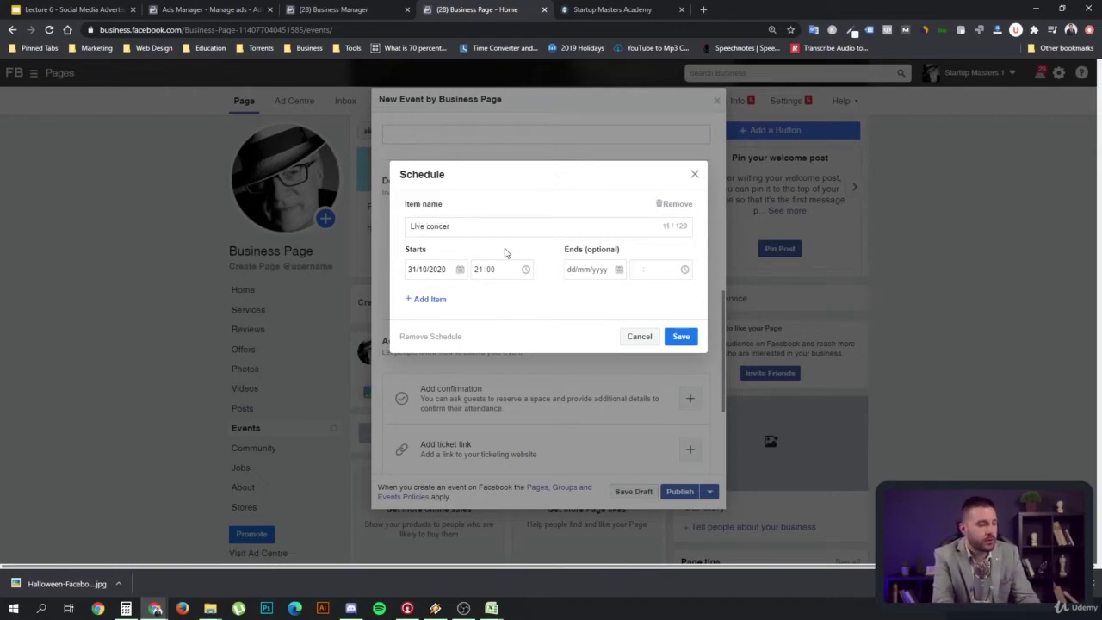
type("t by the Beatles")
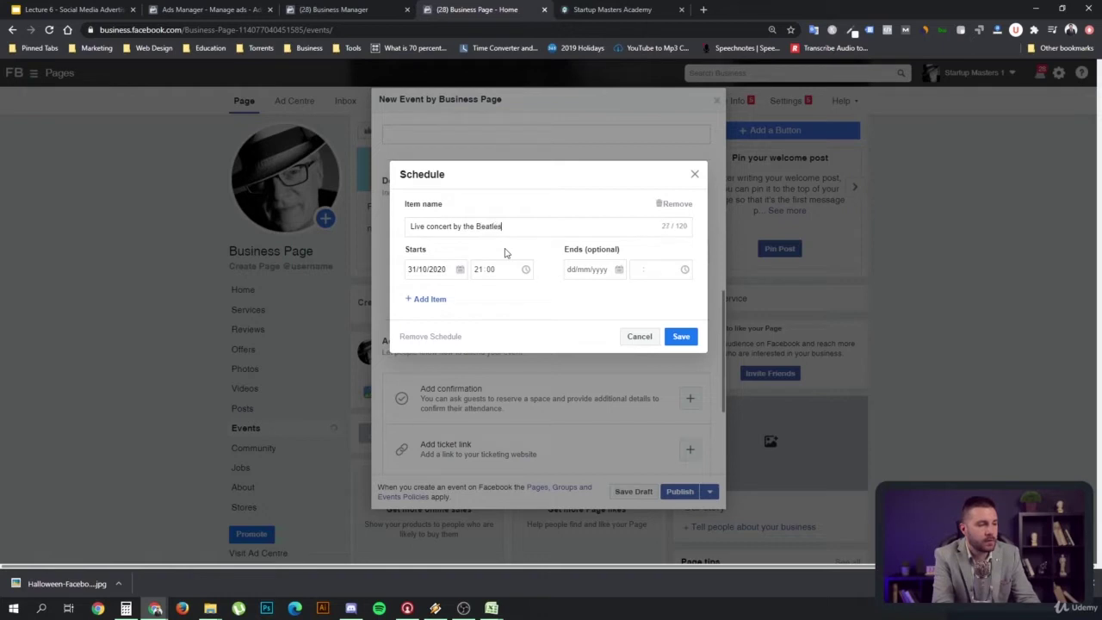
key("Tab")
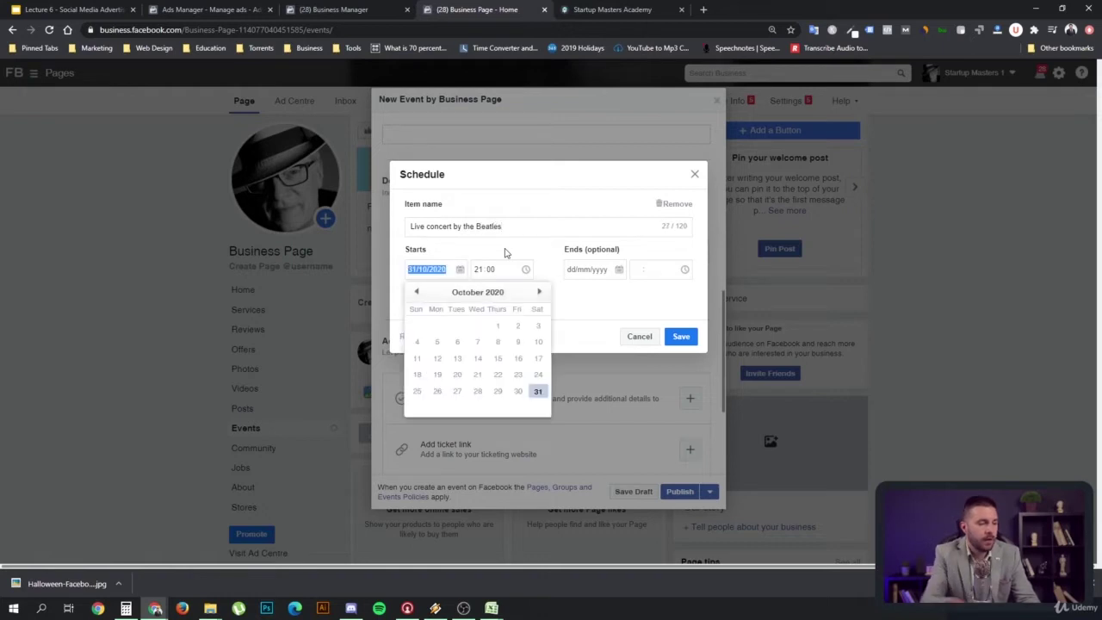
Add a second schedule item named "Live Performance by the Rolling Stones" starting at 22:00, and save the schedule.
left_click(429, 299)
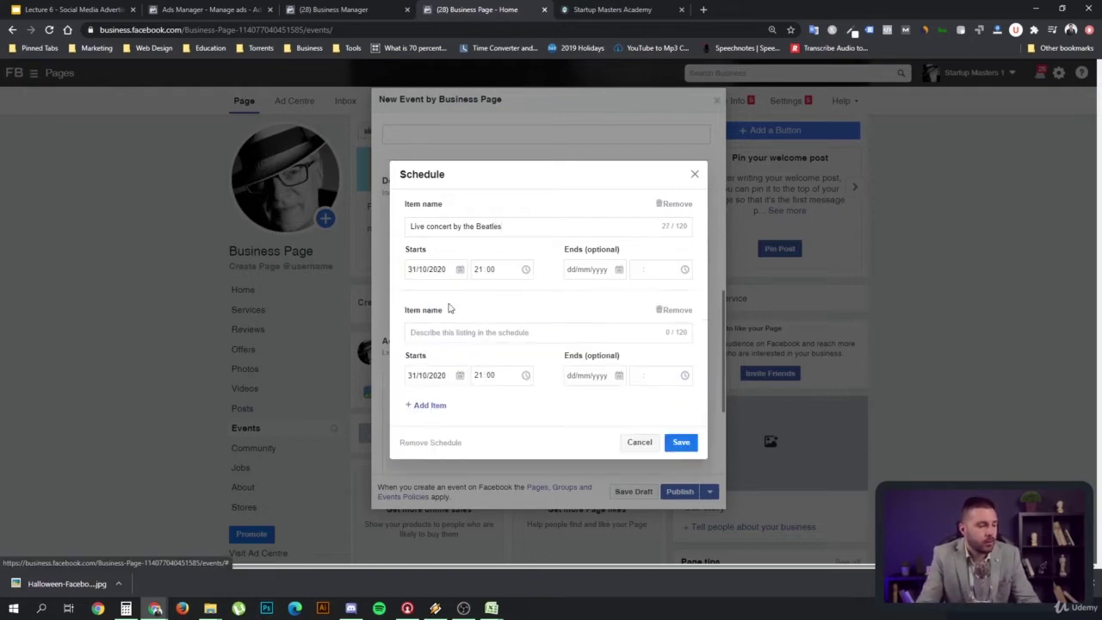
left_click(485, 376)
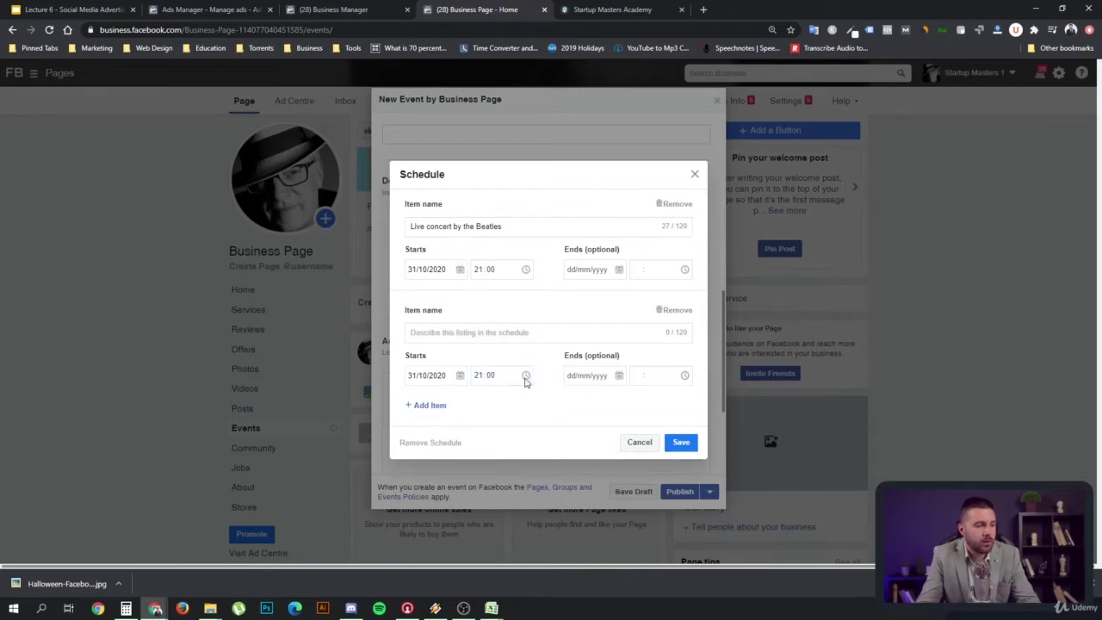
left_click(482, 379)
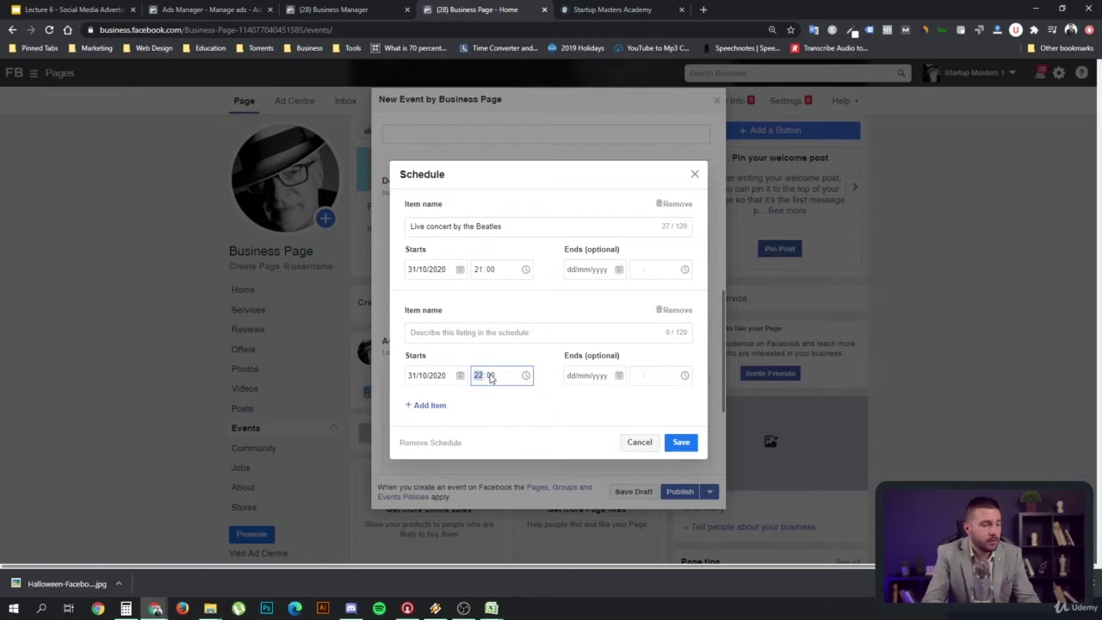
type("22")
left_click(491, 332)
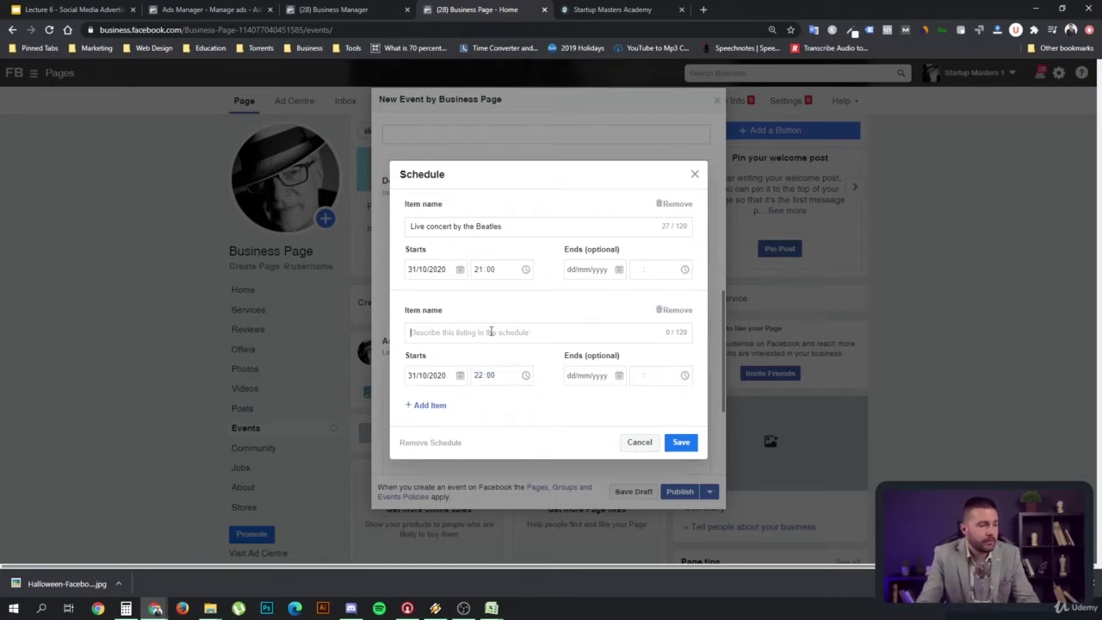
type("Live Performa")
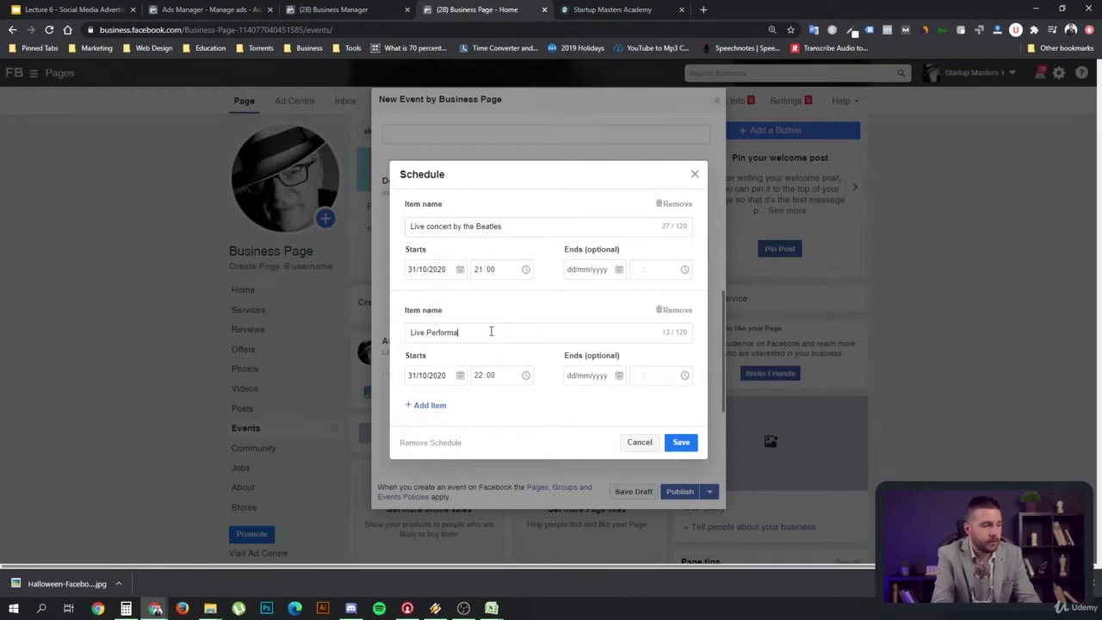
type("nce by")
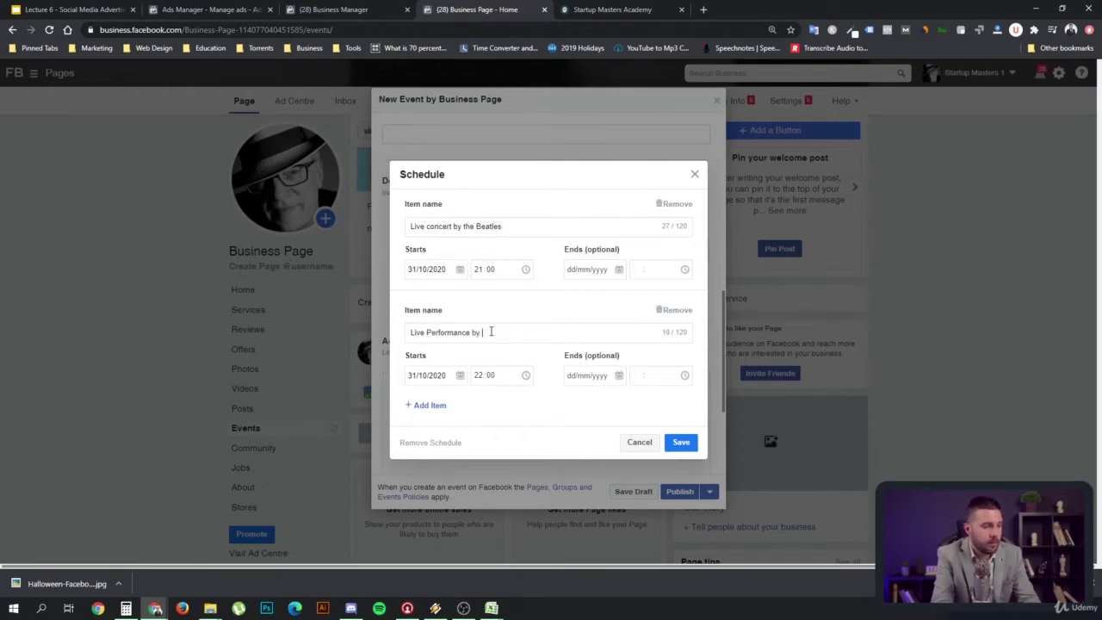
type(" the Rolling Stones")
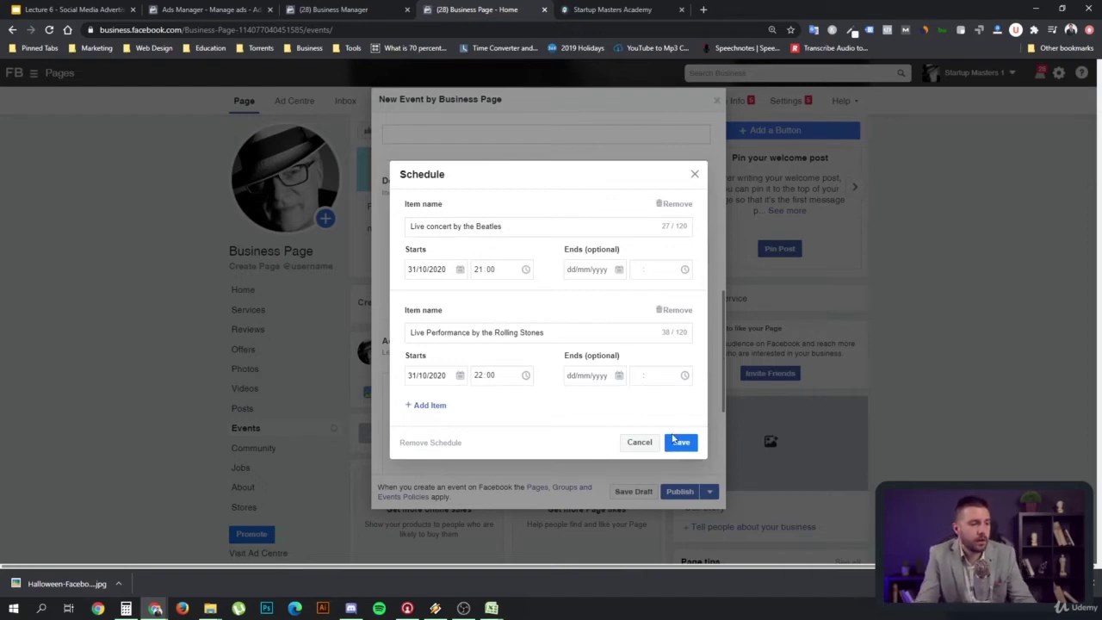
left_click(681, 444)
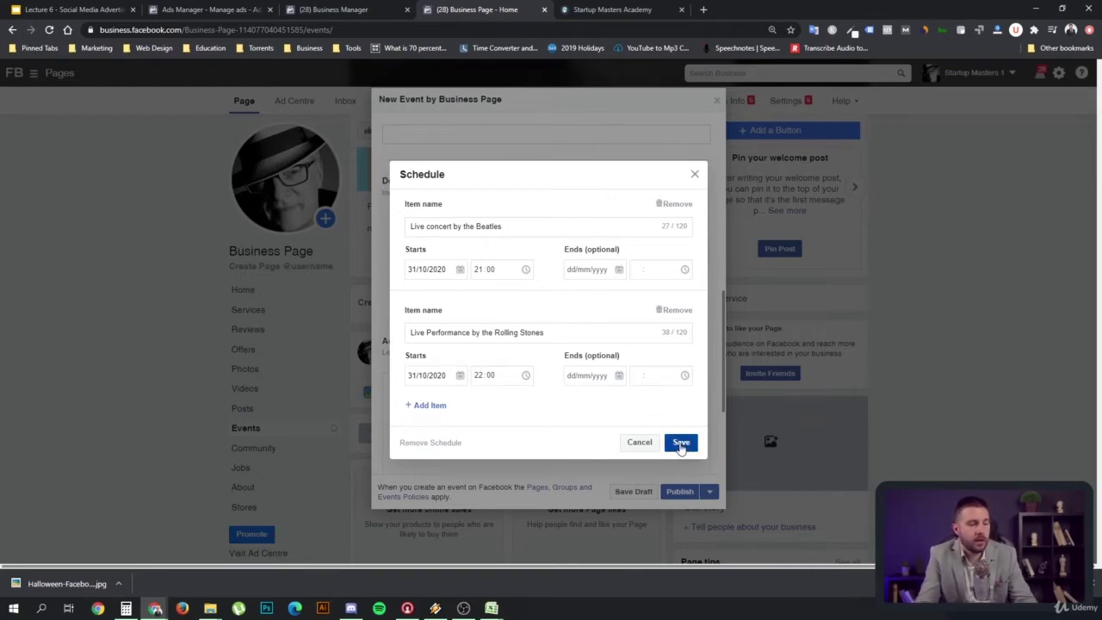
scroll(576, 316, "up", 2)
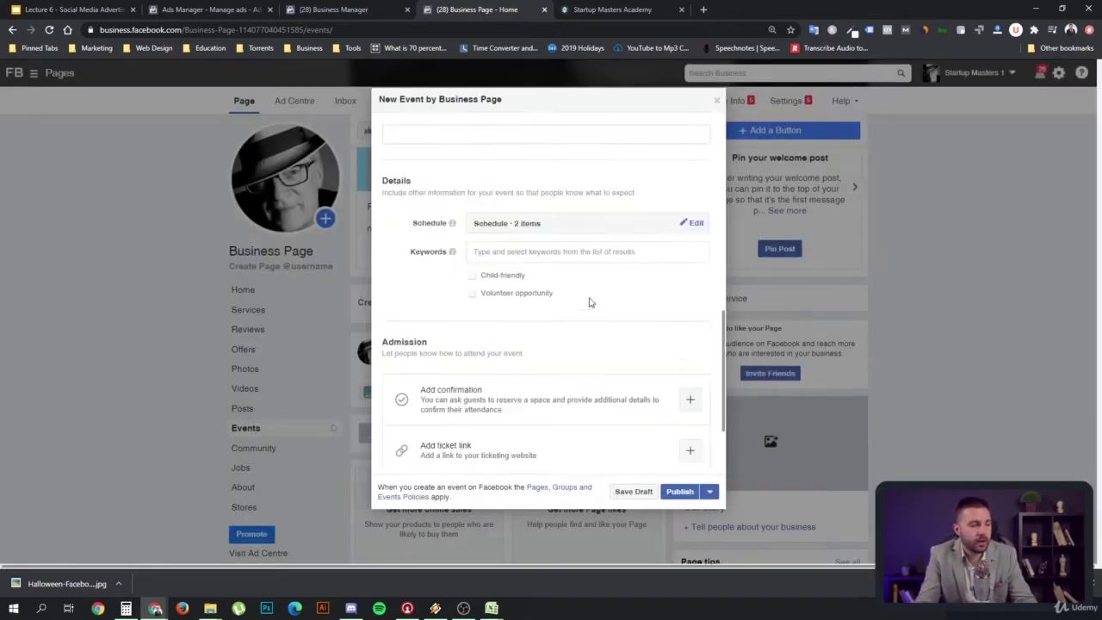
scroll(603, 334, "down", 1)
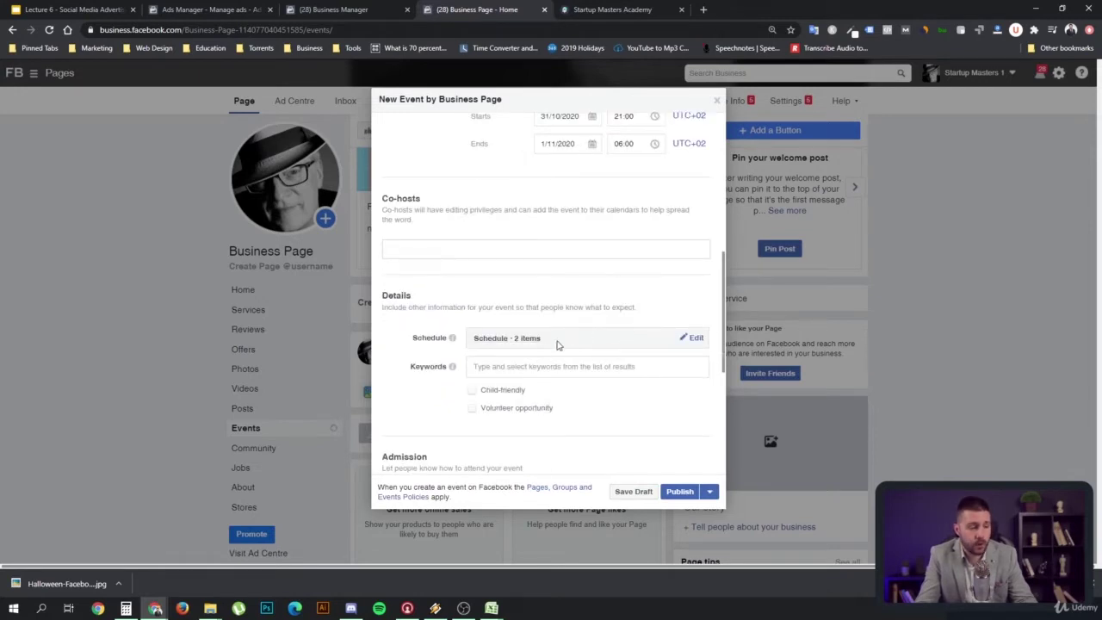
Try "hallo" as a keyword in the event's details, clear it, and enter "party" instead.
left_click(542, 366)
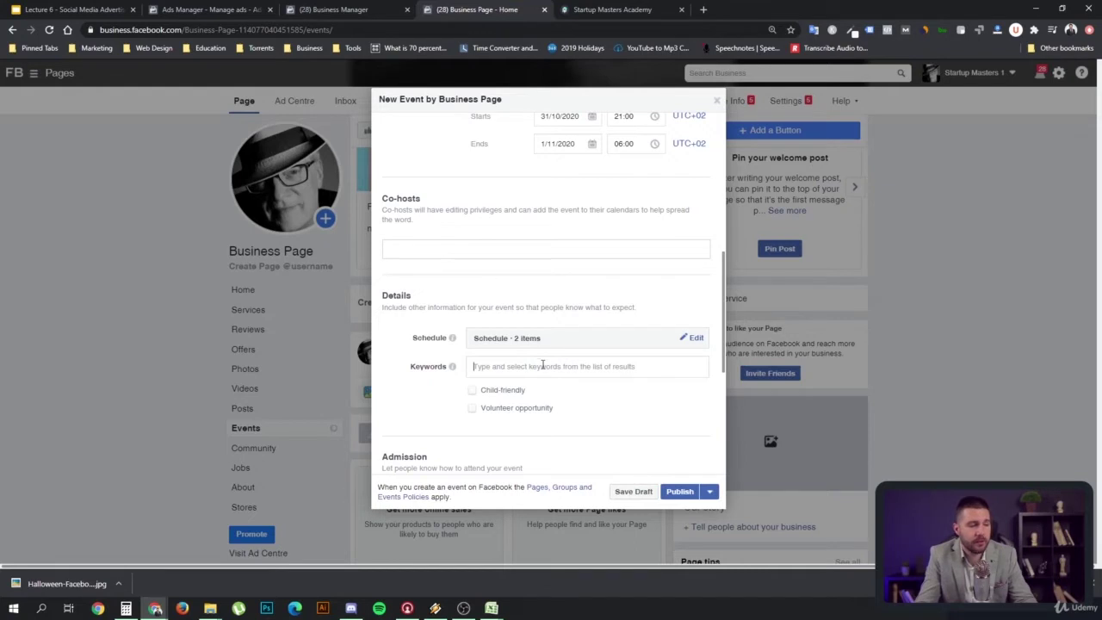
type("h")
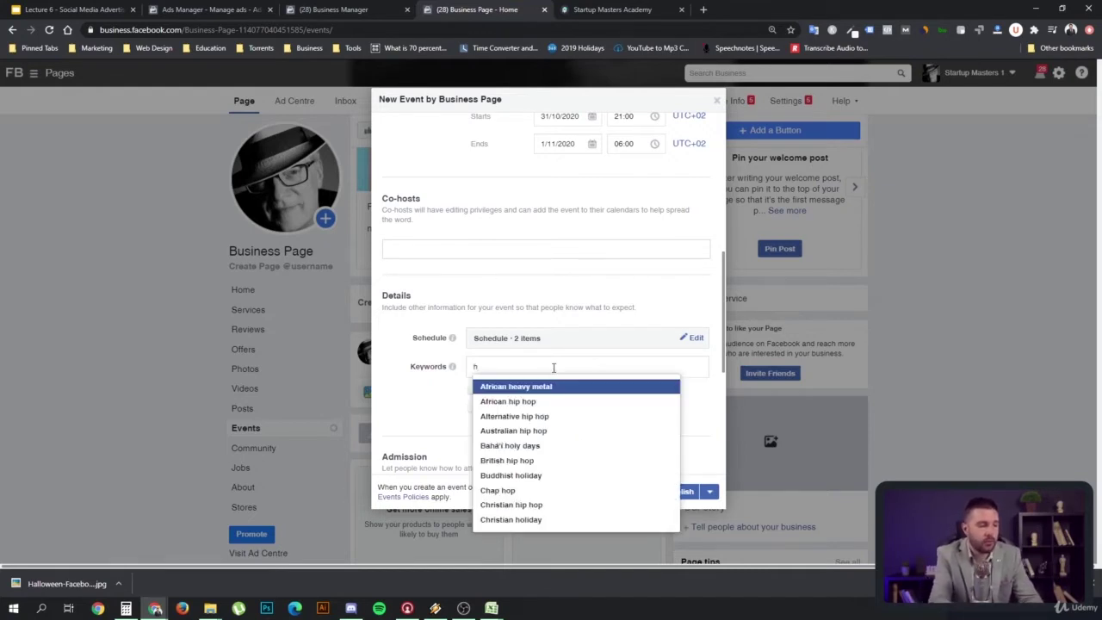
type("all")
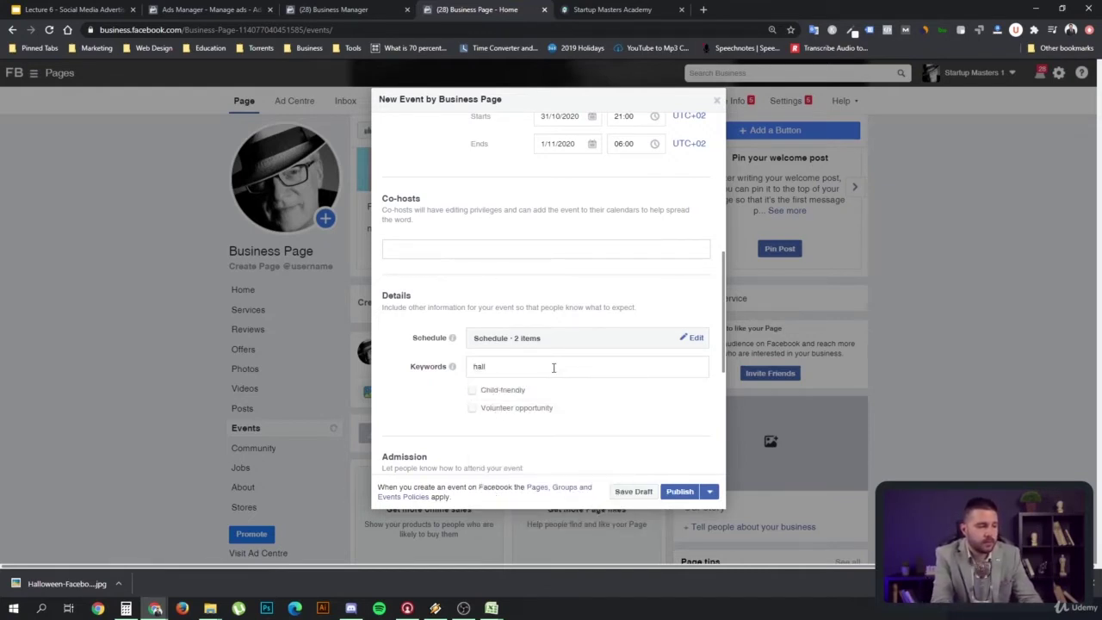
type("o")
key("BackSpace")
key("BackSpace")
key("BackSpace")
key("BackSpace")
key("BackSpace")
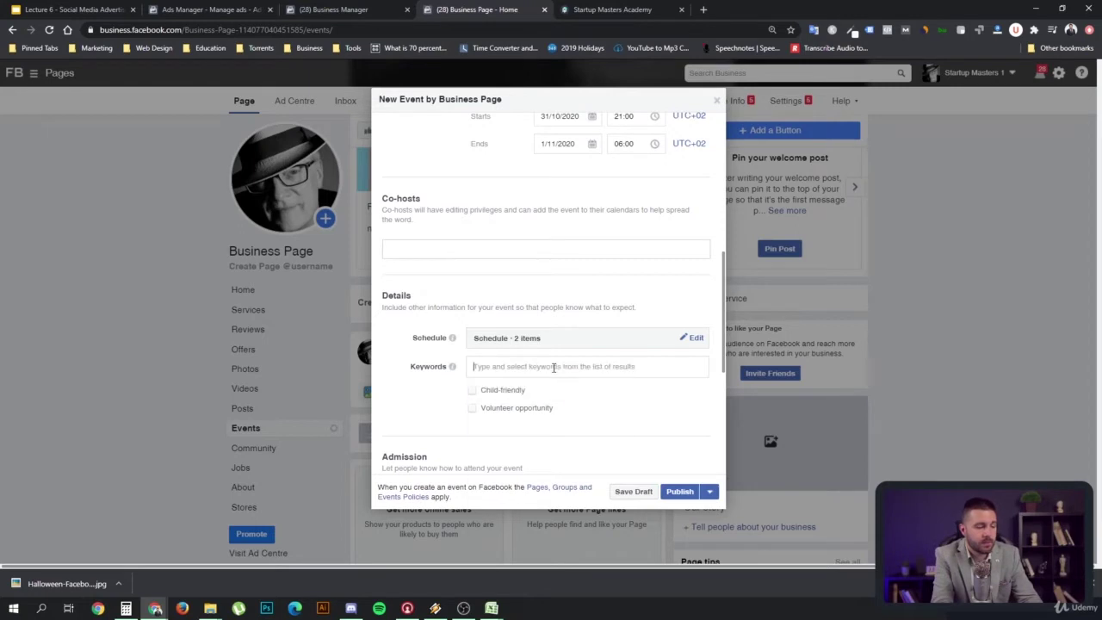
type("party")
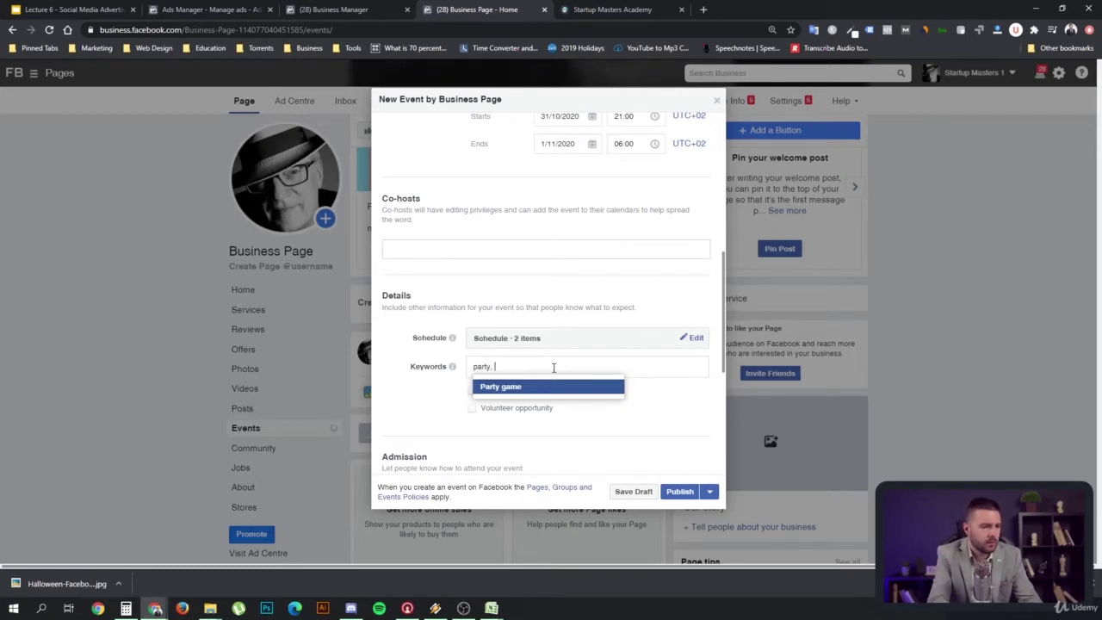
left_click(675, 422)
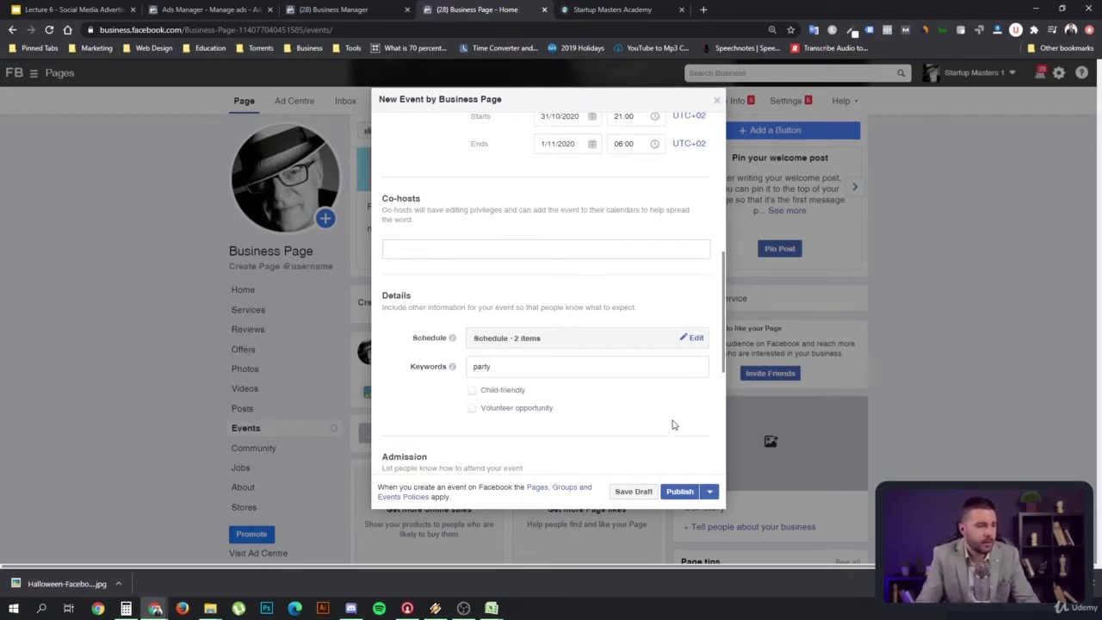
Try the Child-friendly and Volunteer opportunity options for the event, and clear both.
left_click(472, 391)
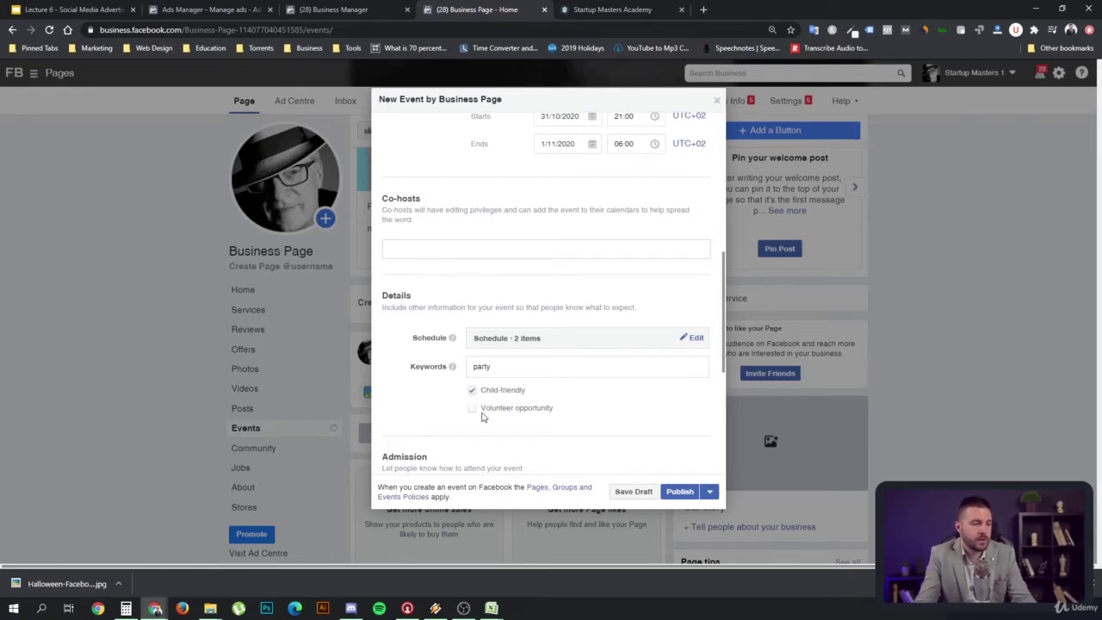
left_click(472, 408)
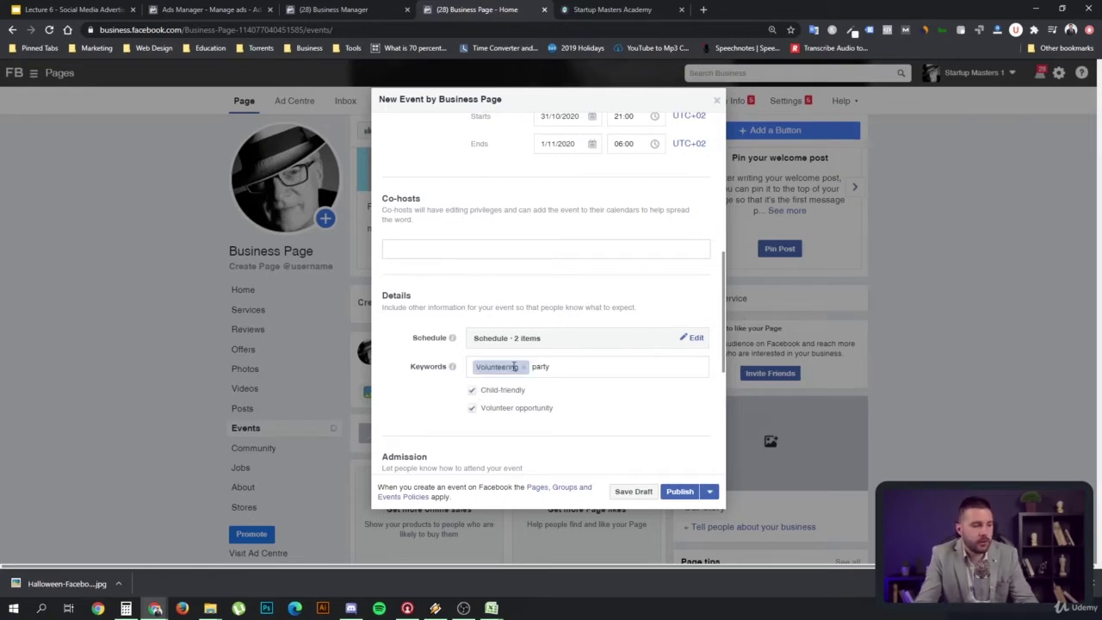
left_click(522, 367)
left_click(471, 407)
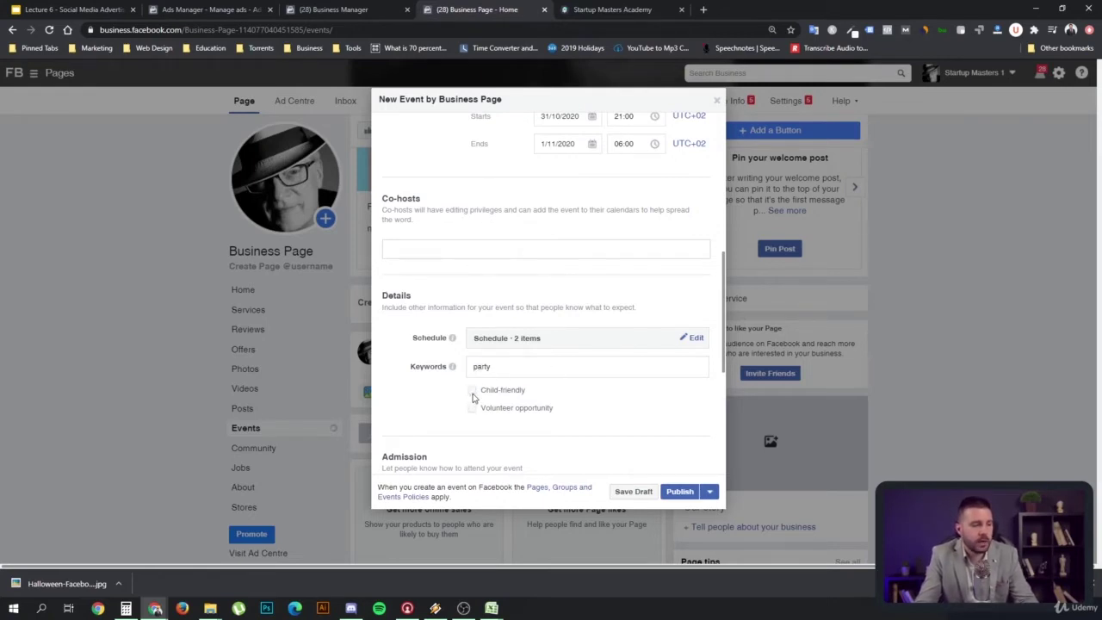
Add attendance confirmation to the event's admission with 100 spaces available and a maximum of 10 spaces per person.
scroll(650, 413, "down", 1)
scroll(500, 320, "down", 1)
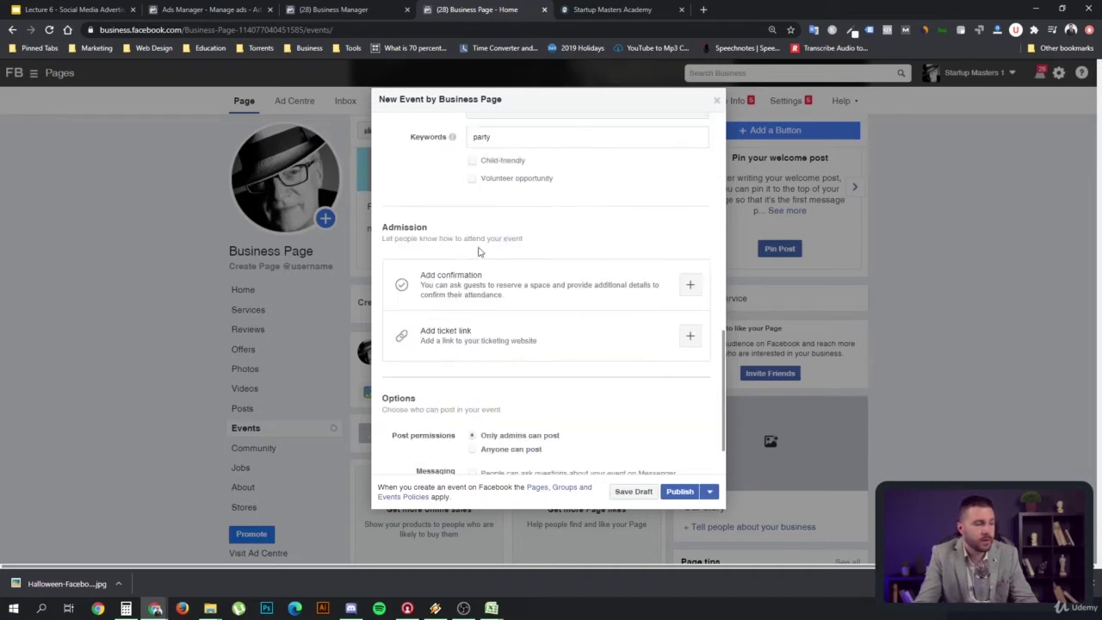
scroll(568, 263, "down", 1)
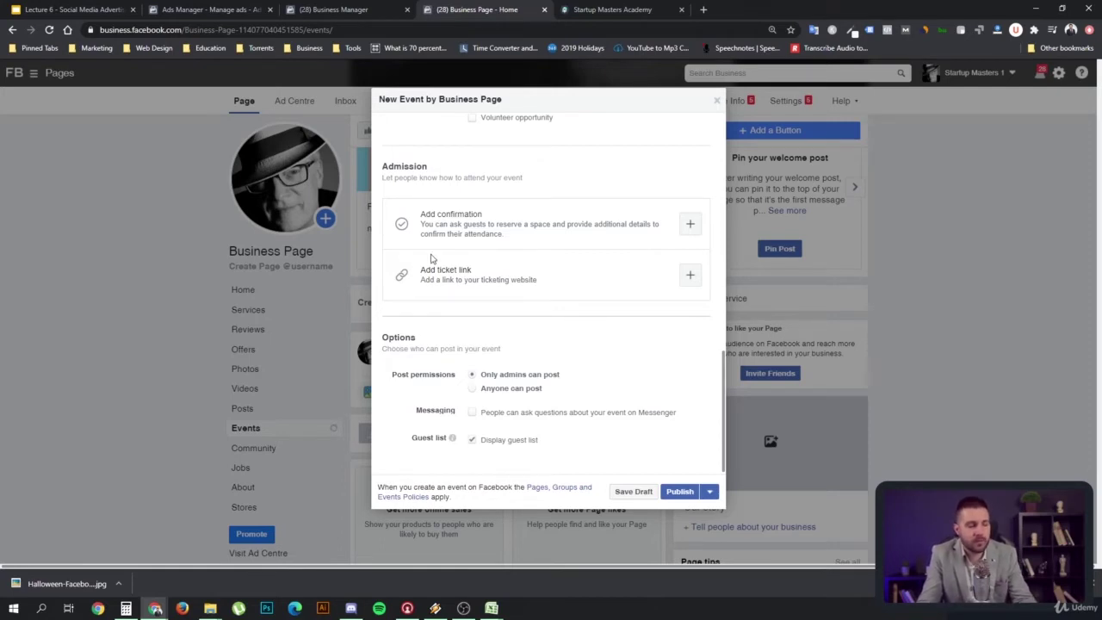
left_click(689, 225)
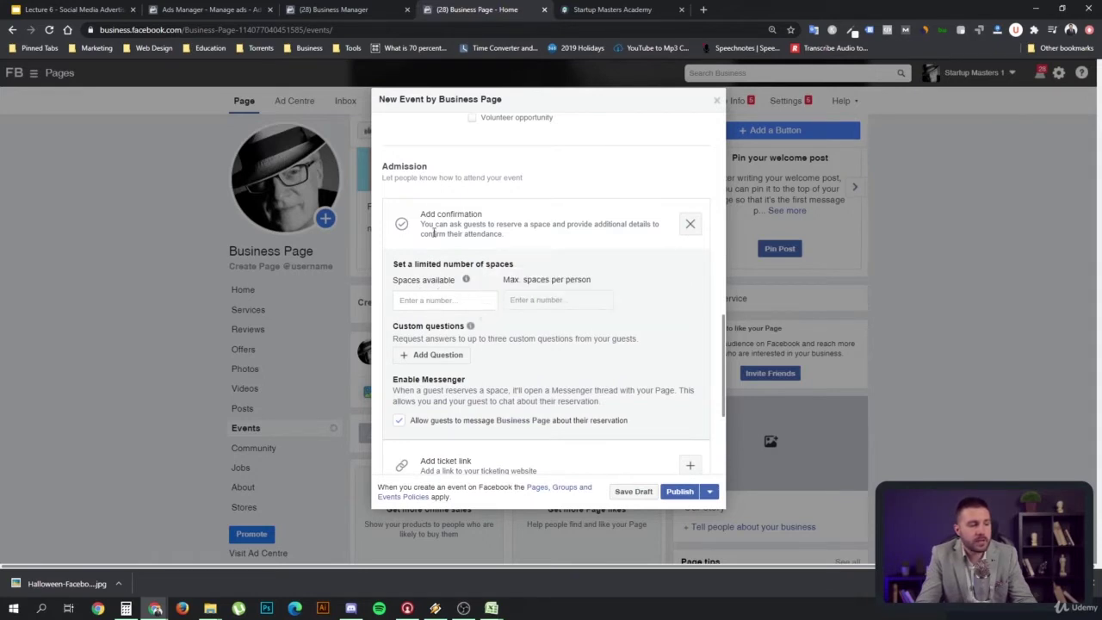
left_click_drag(420, 221, 490, 217)
left_click(421, 310)
type("100")
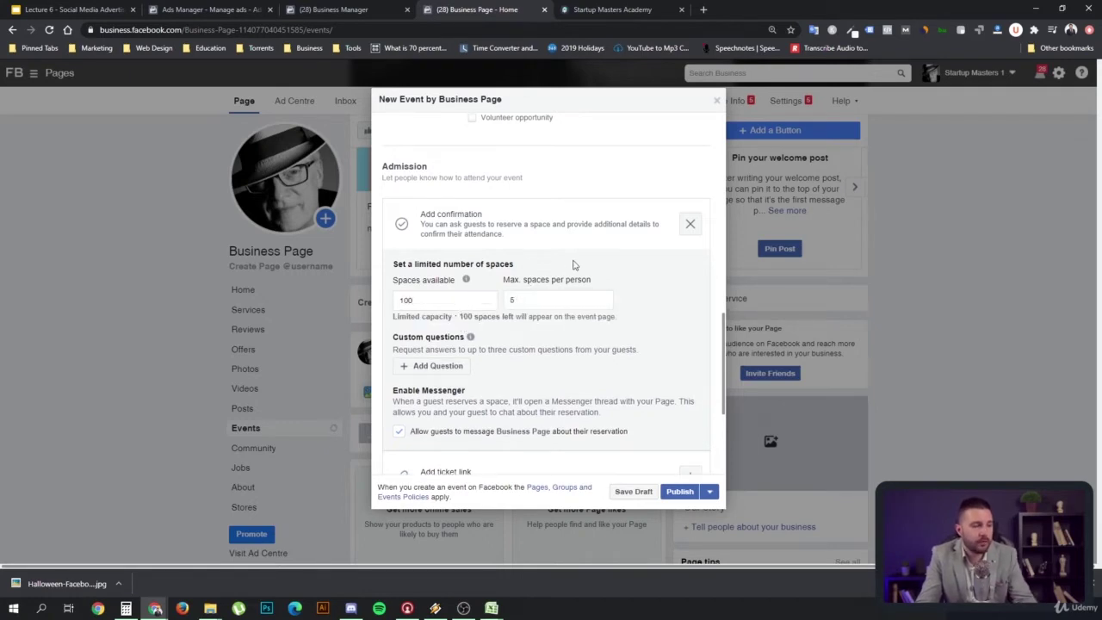
scroll(655, 282, "down", 1)
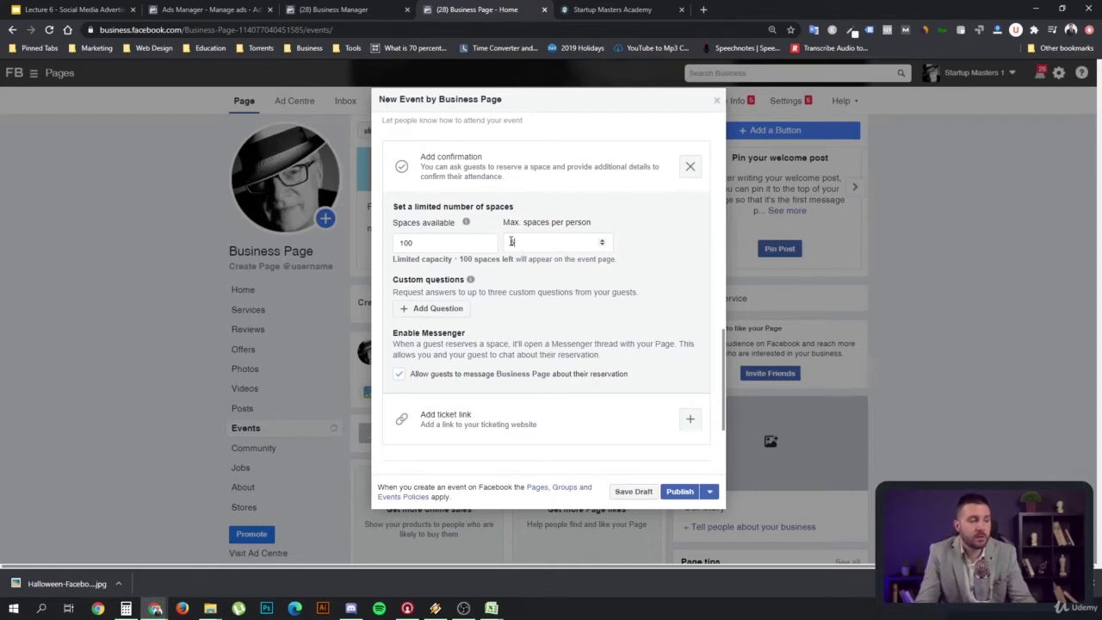
left_click(513, 243)
key("BackSpace")
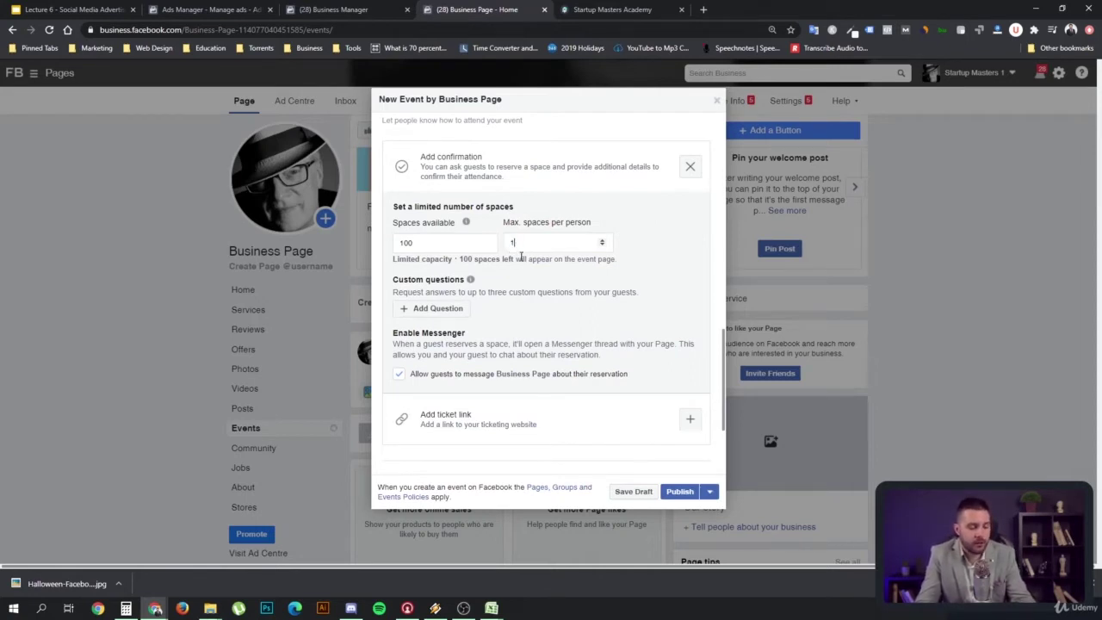
type("10")
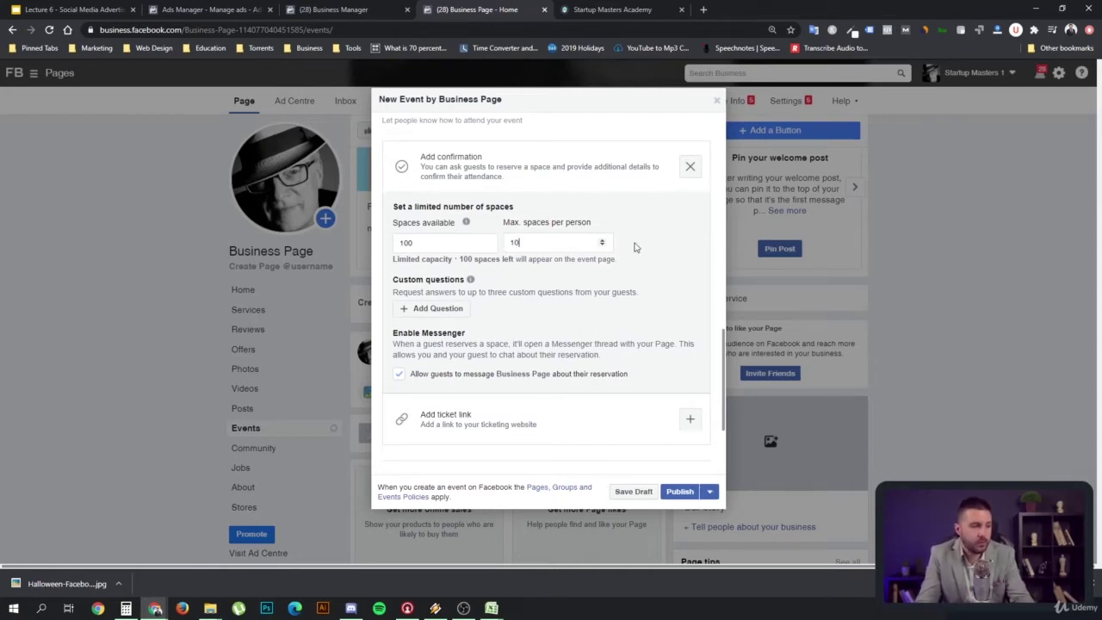
Start a custom question for guests and delete it, and examine the option for guests to message the Page about reservations.
left_click(437, 311)
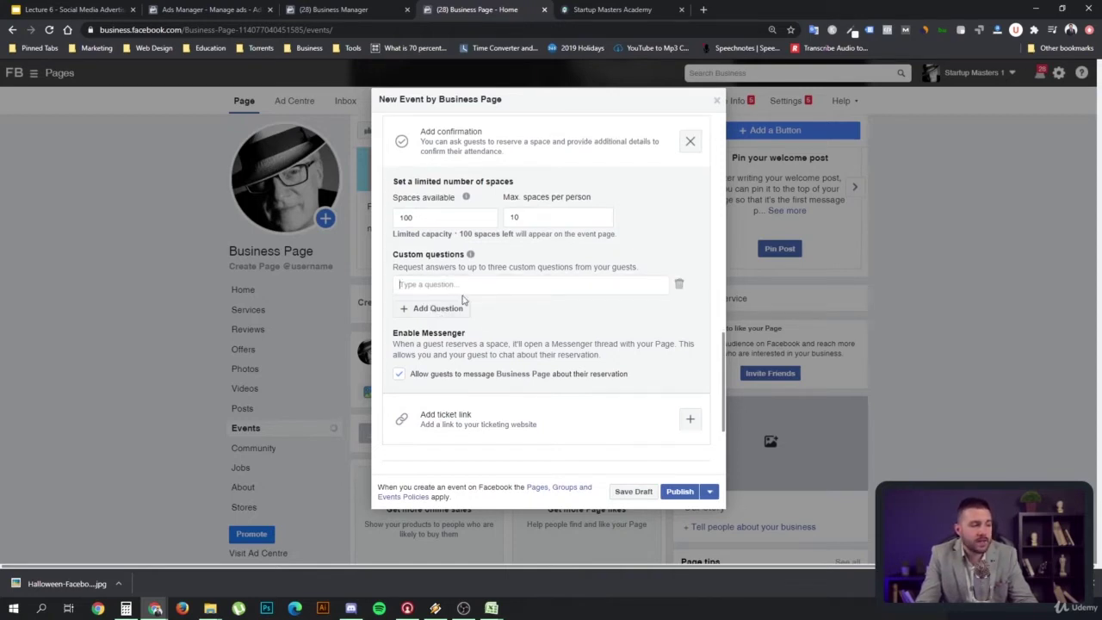
left_click(680, 286)
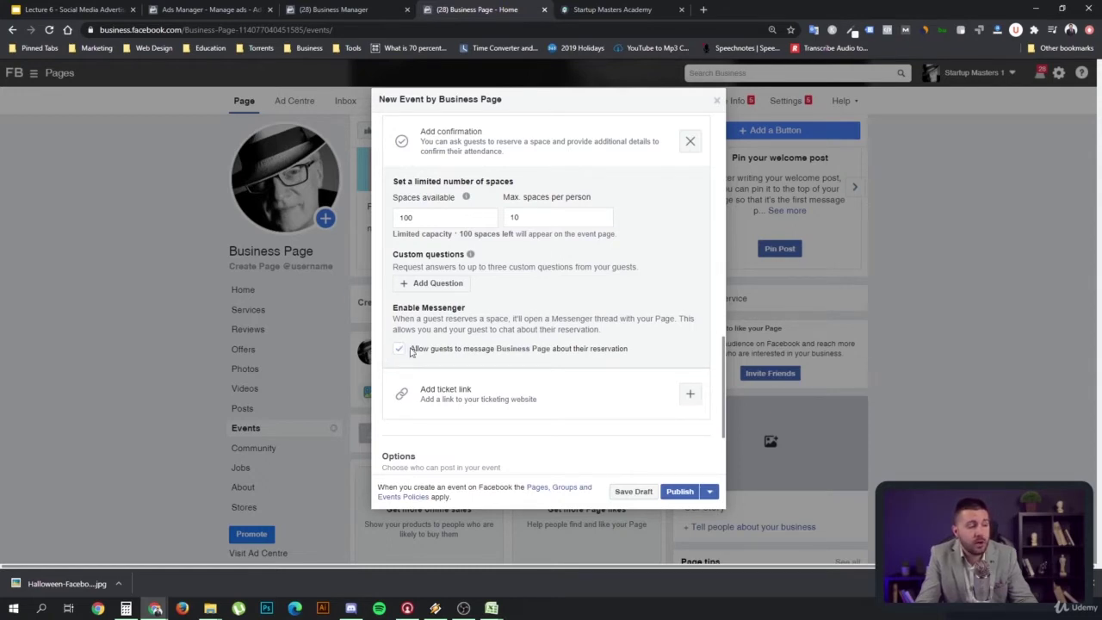
left_click_drag(409, 351, 606, 349)
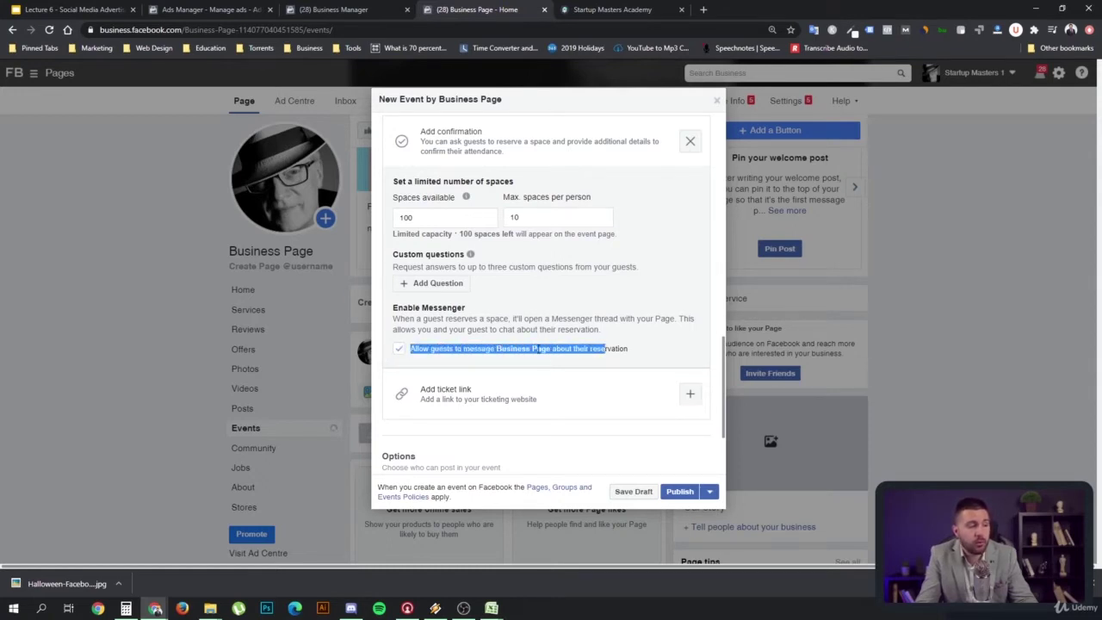
left_click_drag(627, 351, 401, 351)
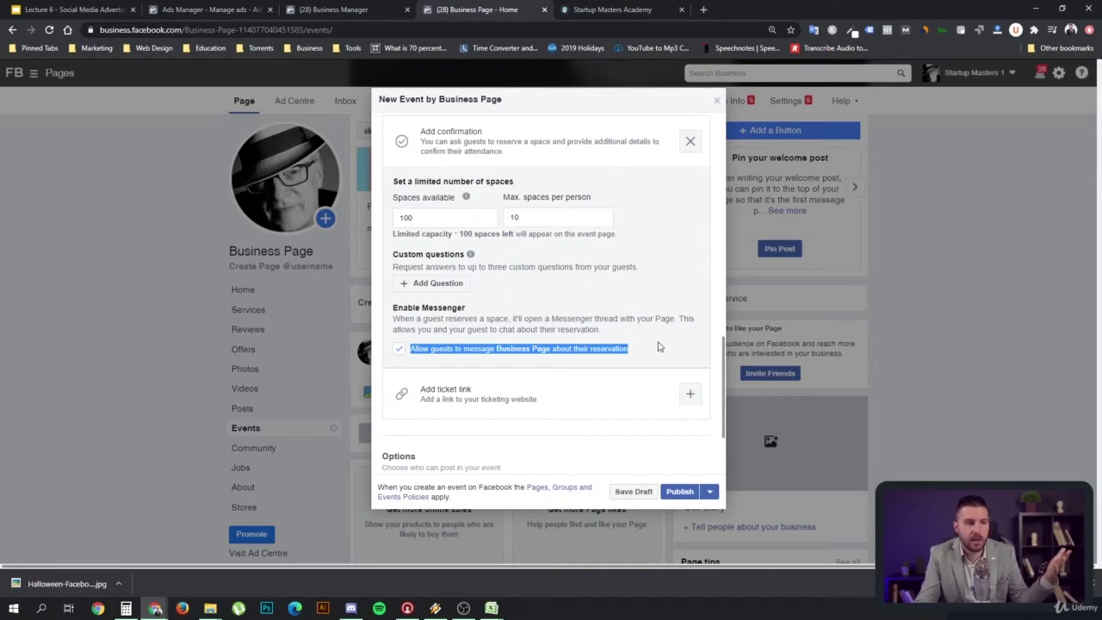
scroll(657, 340, "down", 2)
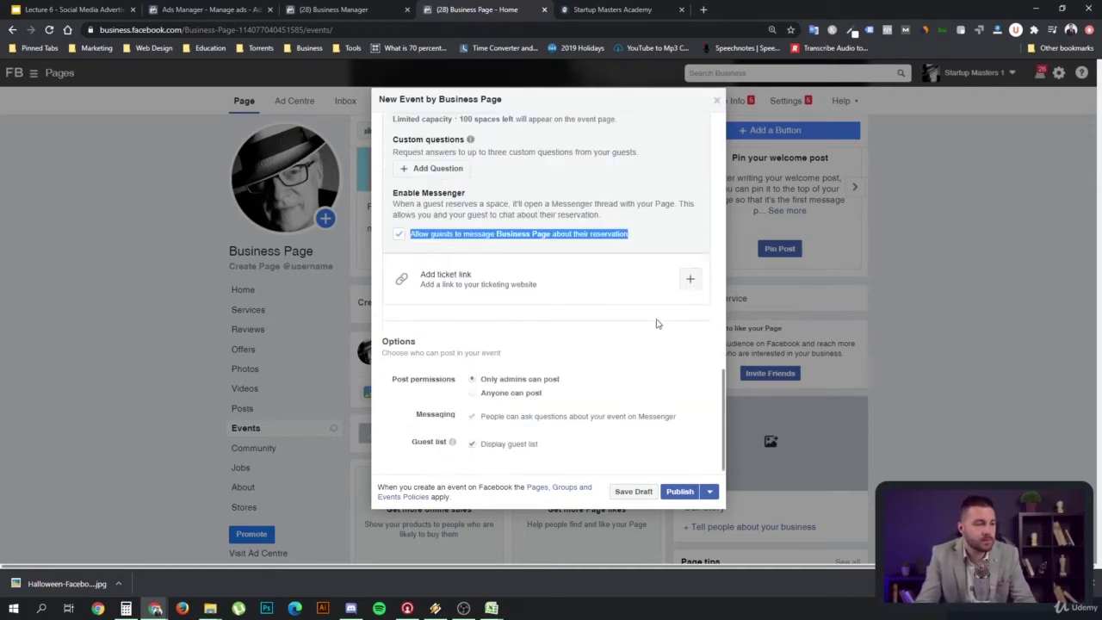
left_click(651, 248)
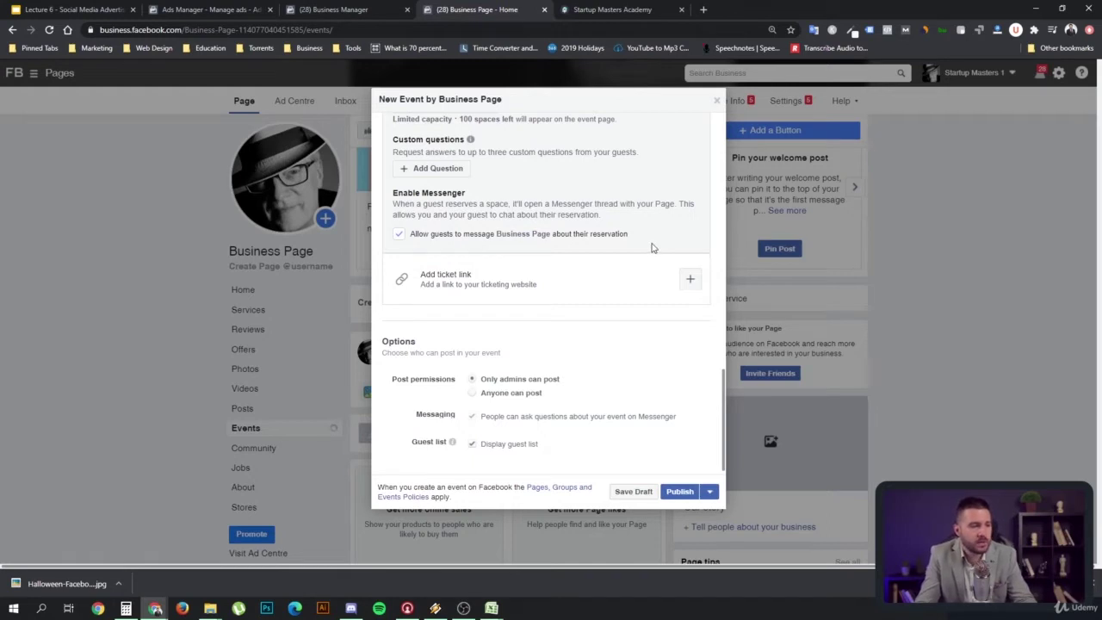
Switch the event's admission from attendance confirmation to a ticket link, and remove the empty ticket link.
scroll(651, 248, "up", 1)
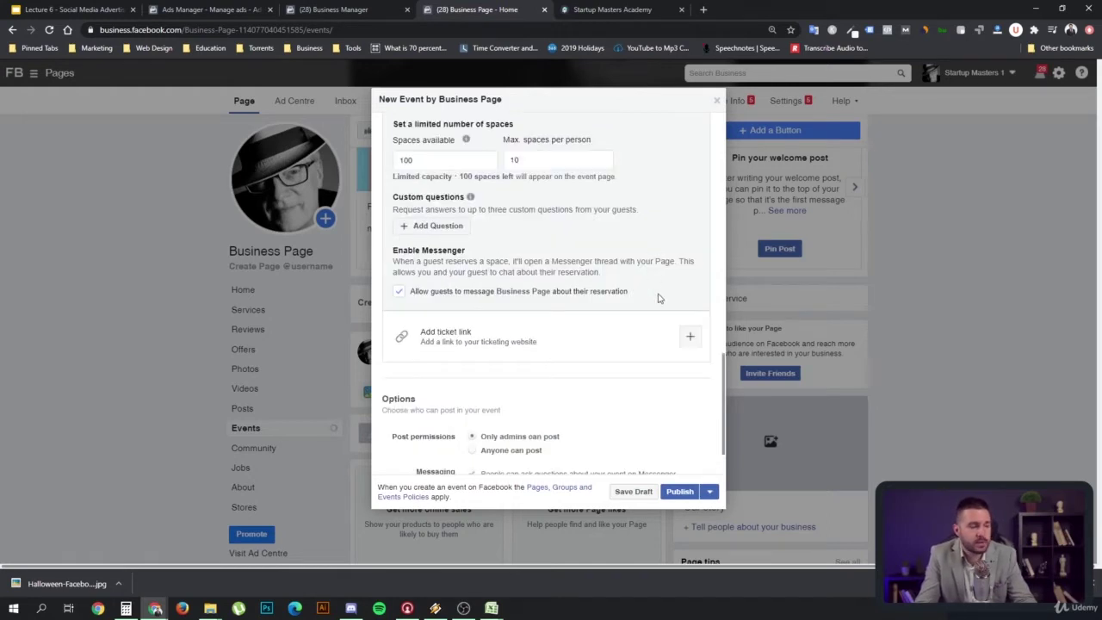
left_click(689, 336)
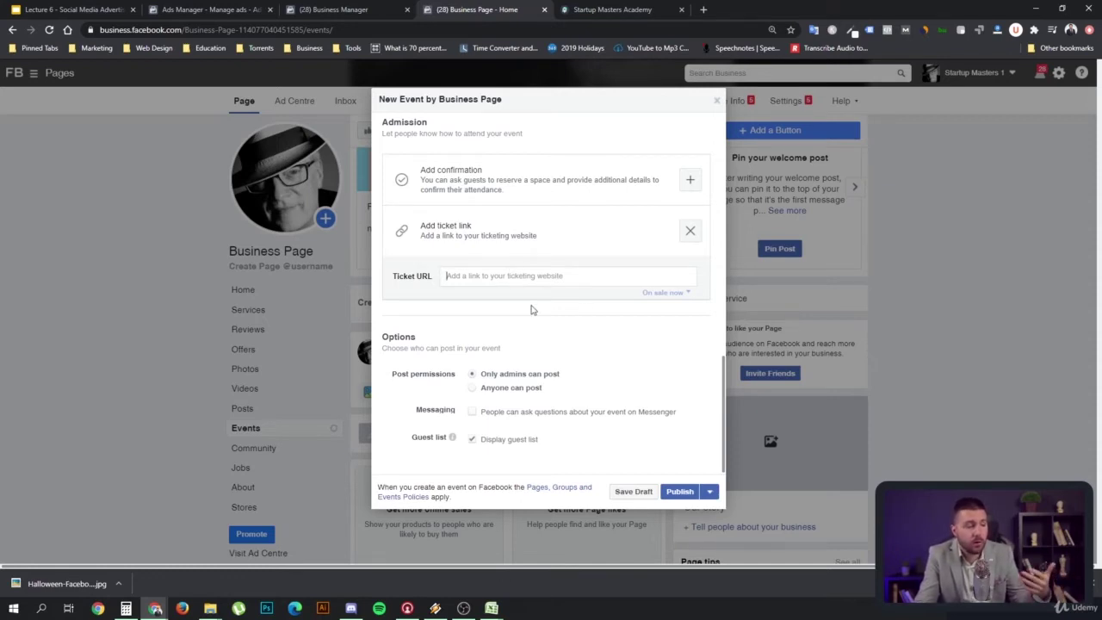
left_click(688, 232)
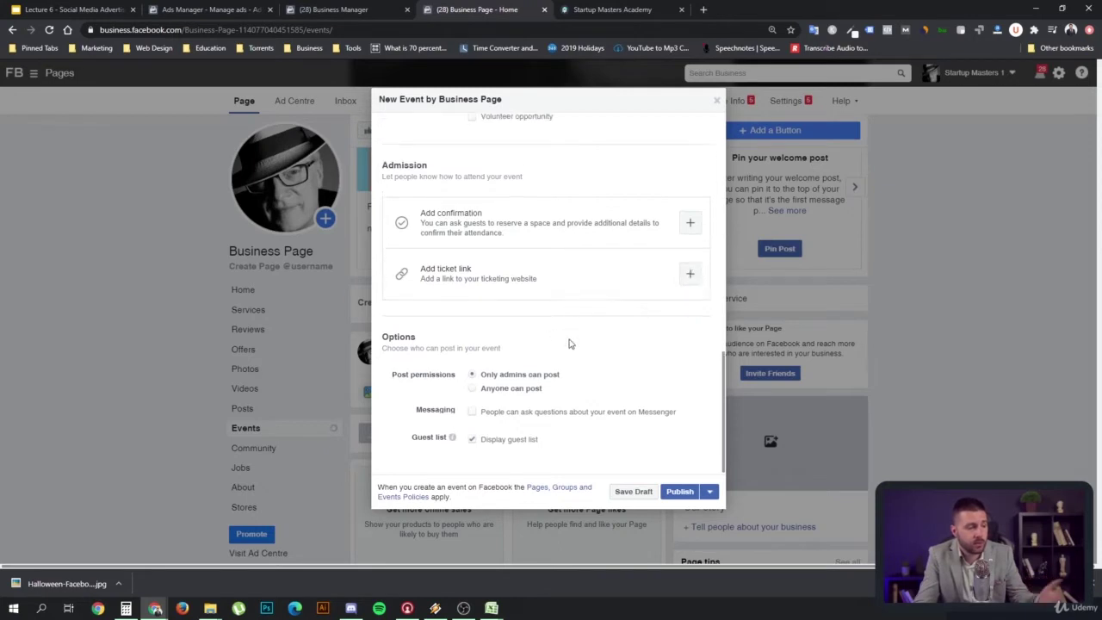
Try the Anyone can post permission for the event and return to Only admins can post.
left_click(472, 389)
left_click(472, 374)
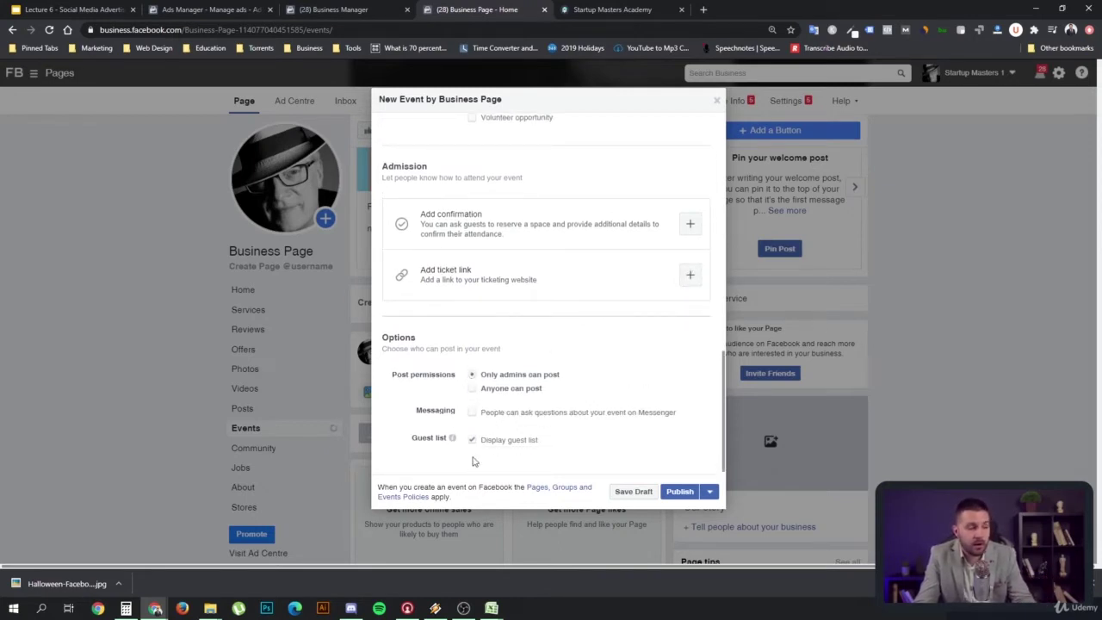
left_click(473, 389)
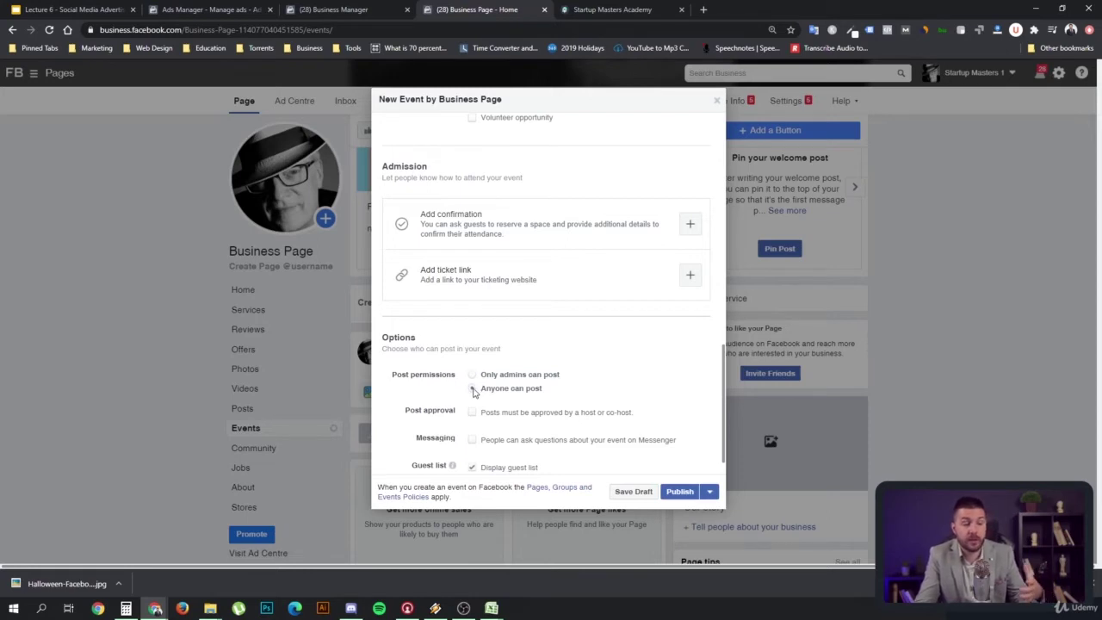
left_click(472, 377)
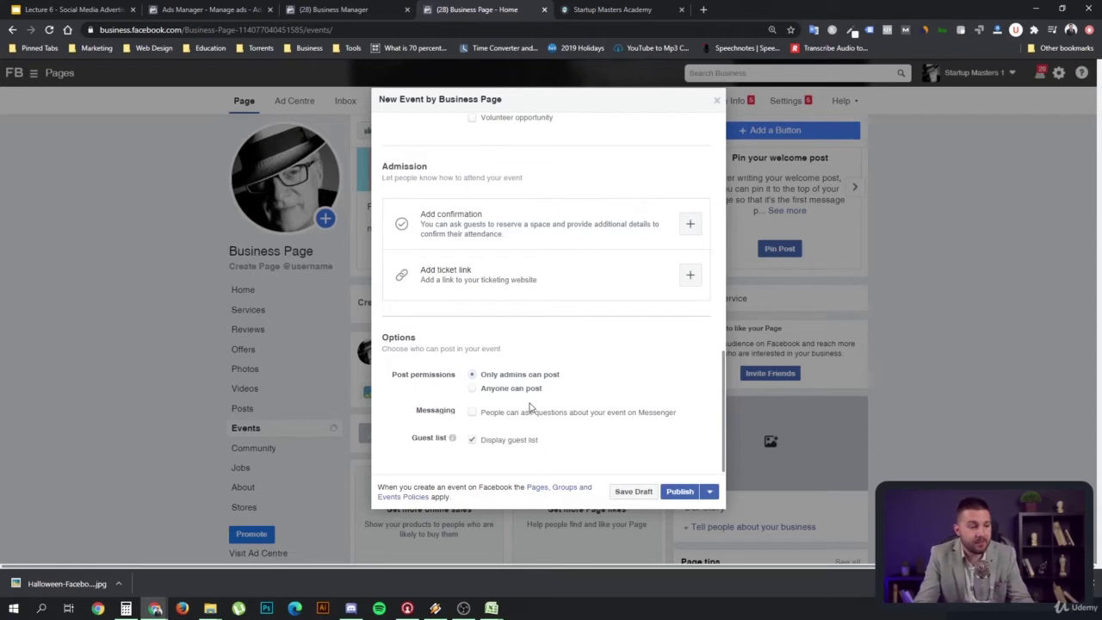
Allow people to ask questions about the event on Messenger, and turn off the guest list display.
left_click(472, 414)
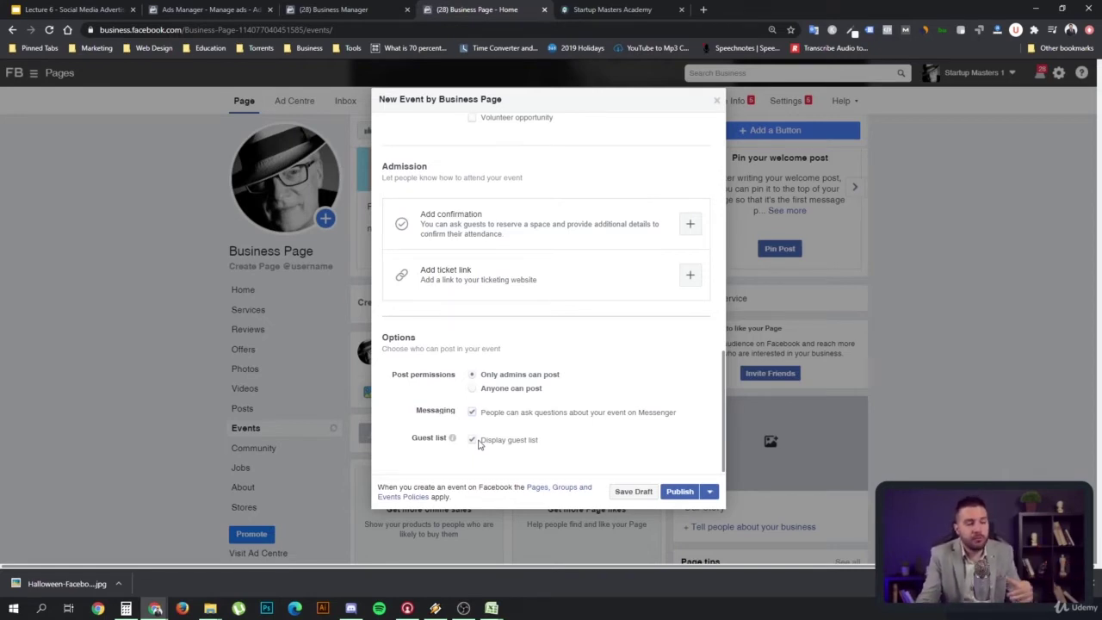
left_click(473, 441)
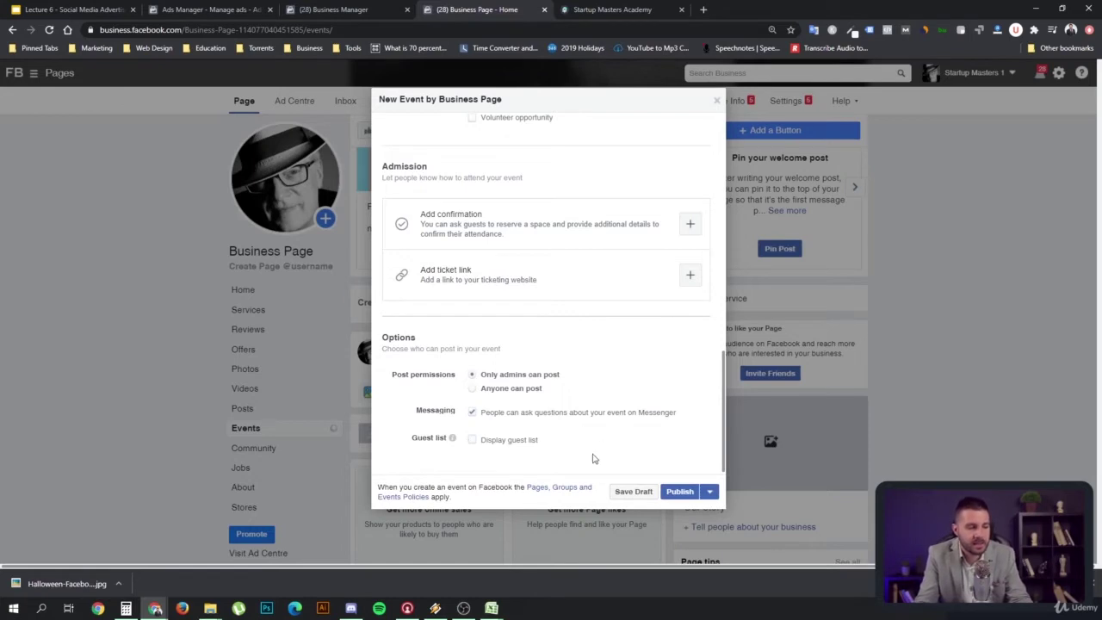
left_click(472, 440)
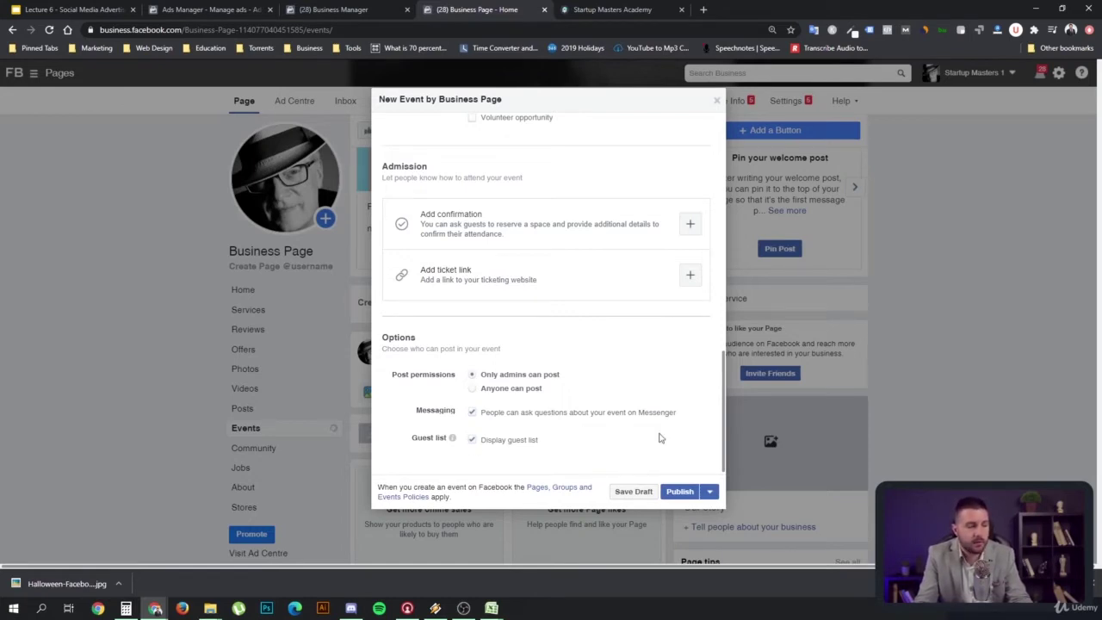
left_click(484, 441)
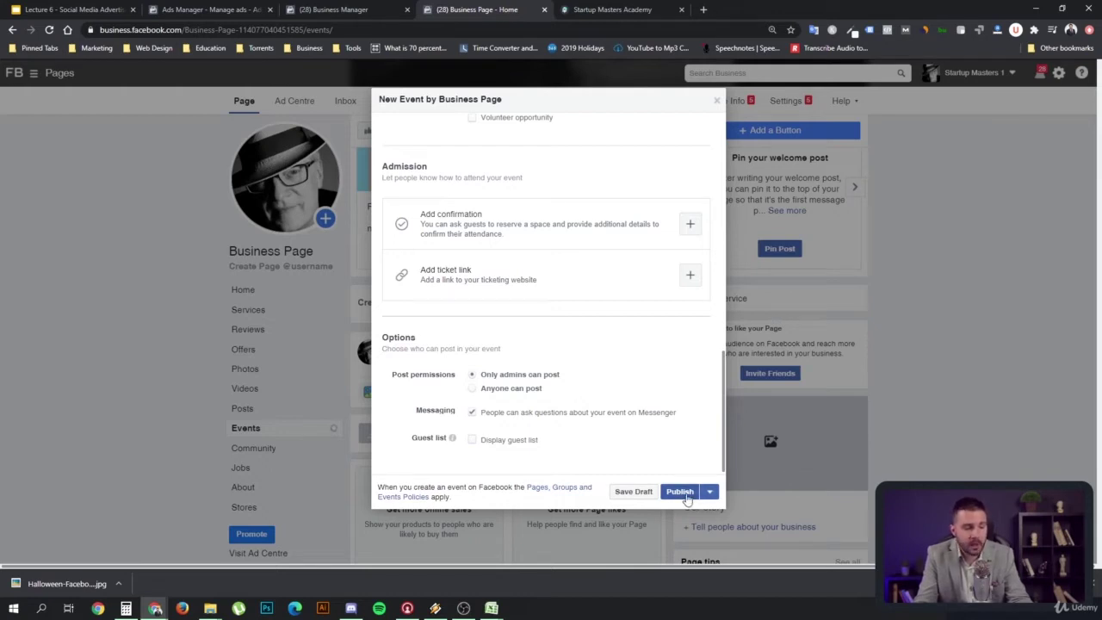
Look at the scheduling alternative to immediate publishing, and try to publish the Halloween party event.
left_click(709, 492)
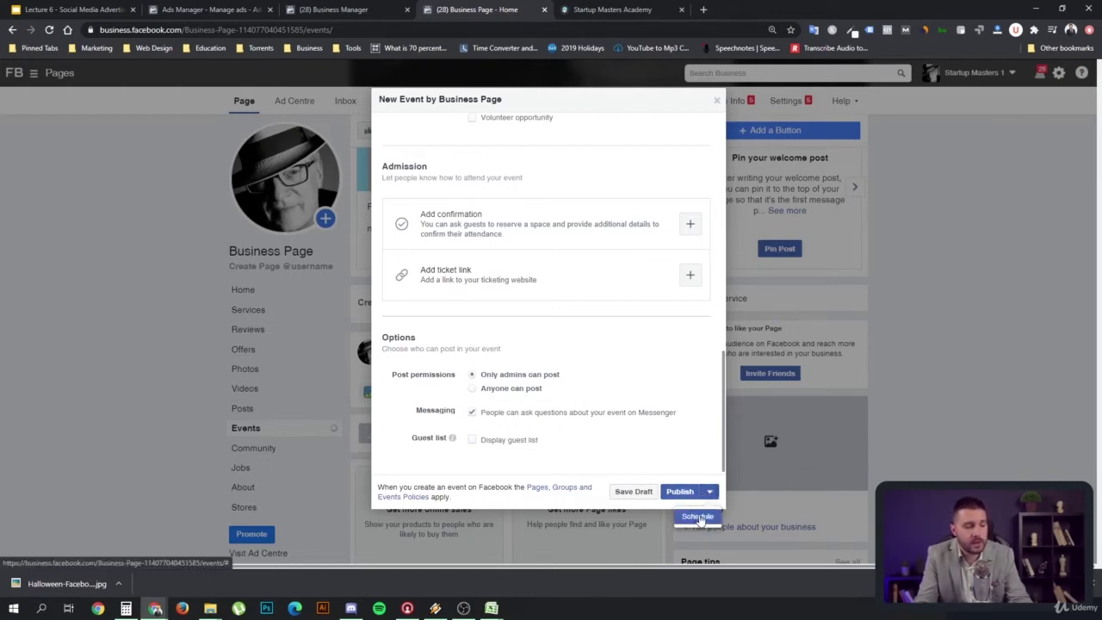
left_click(680, 492)
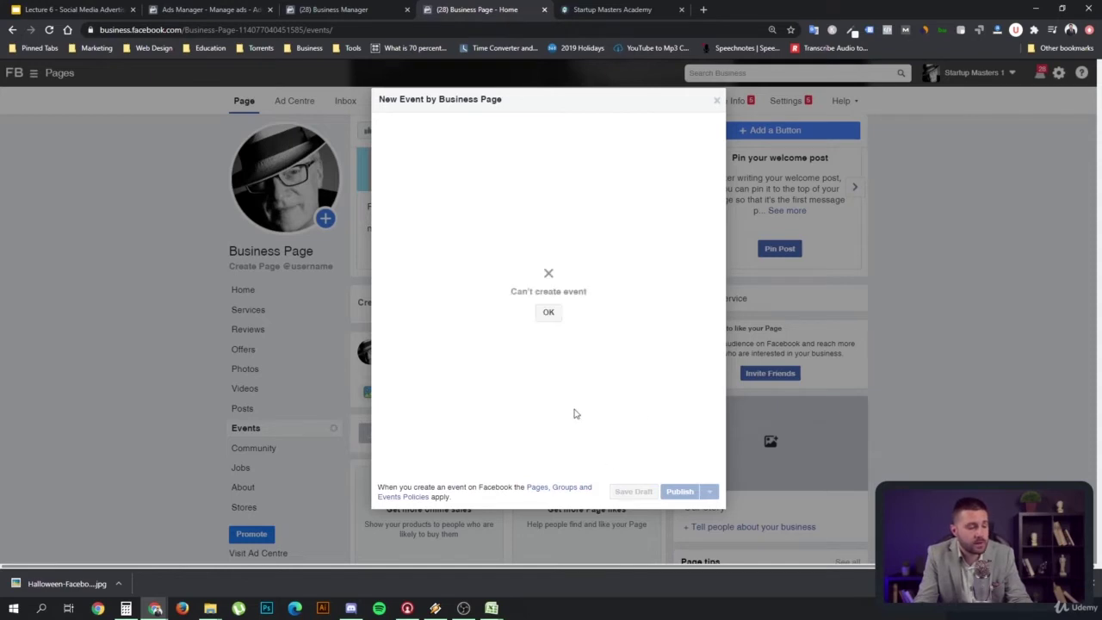
left_click(549, 314)
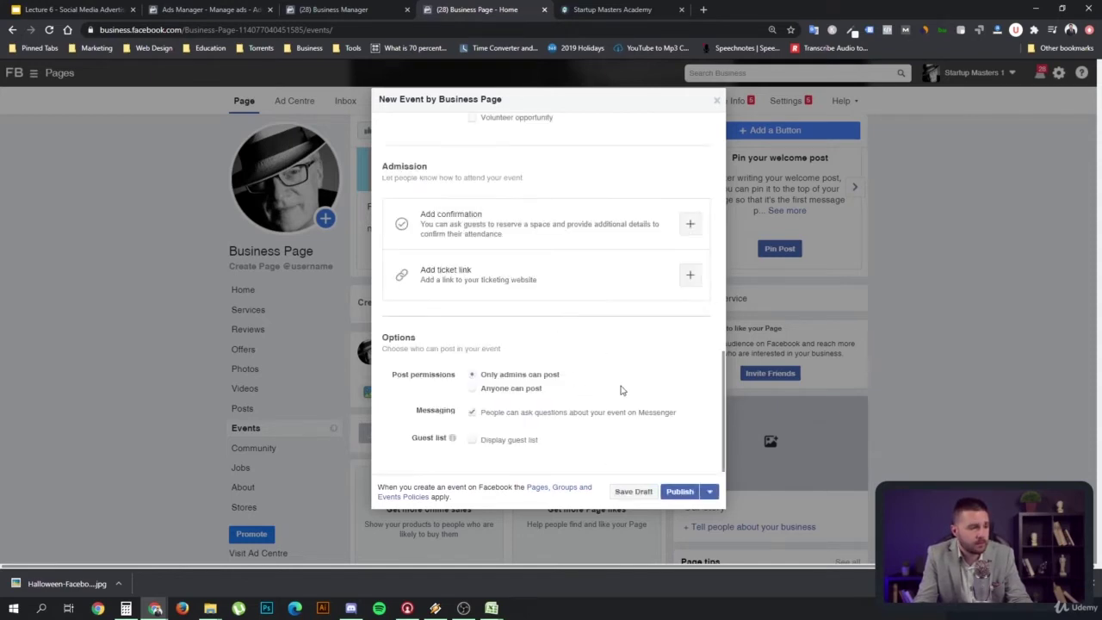
Check the entered event details from the photo down to the admission settings, and try again to publish the event.
scroll(622, 382, "up", 10)
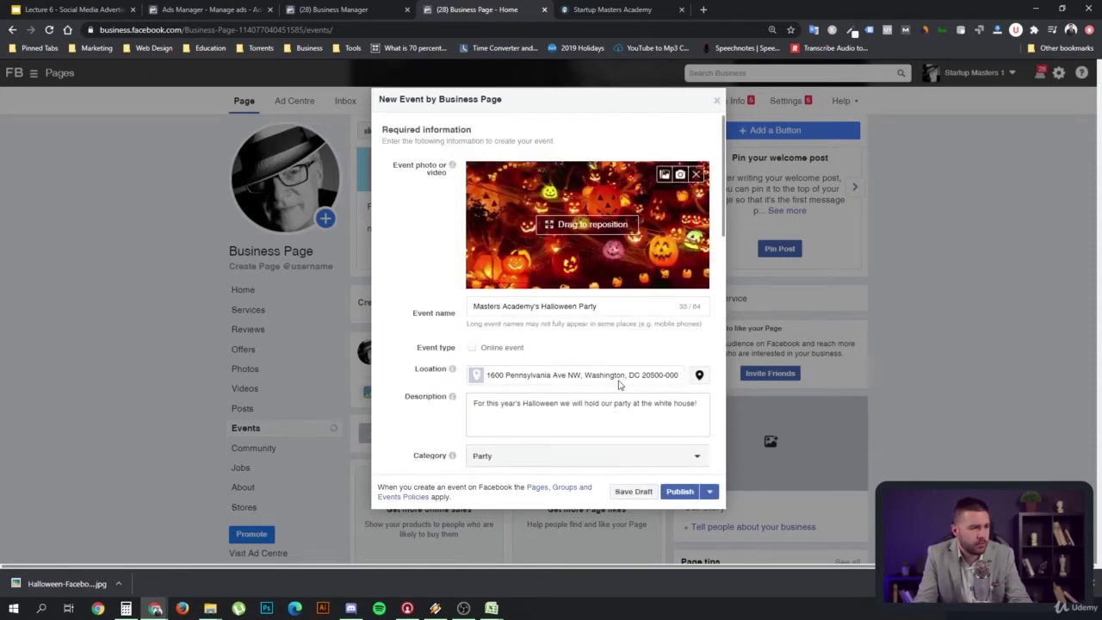
scroll(624, 376, "down", 3)
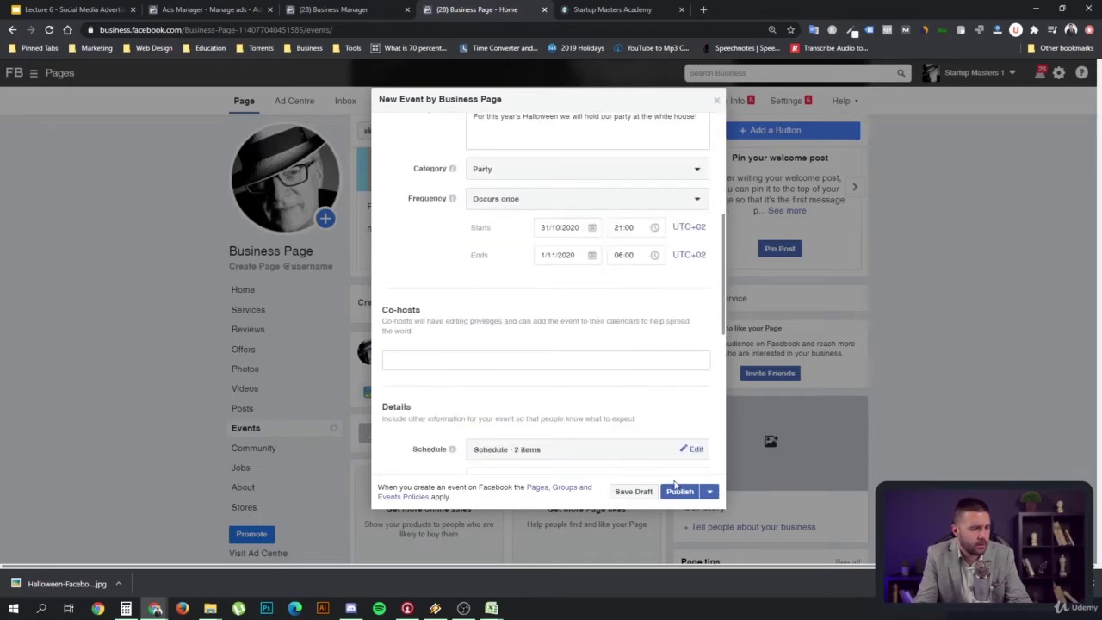
scroll(603, 418, "down", 5)
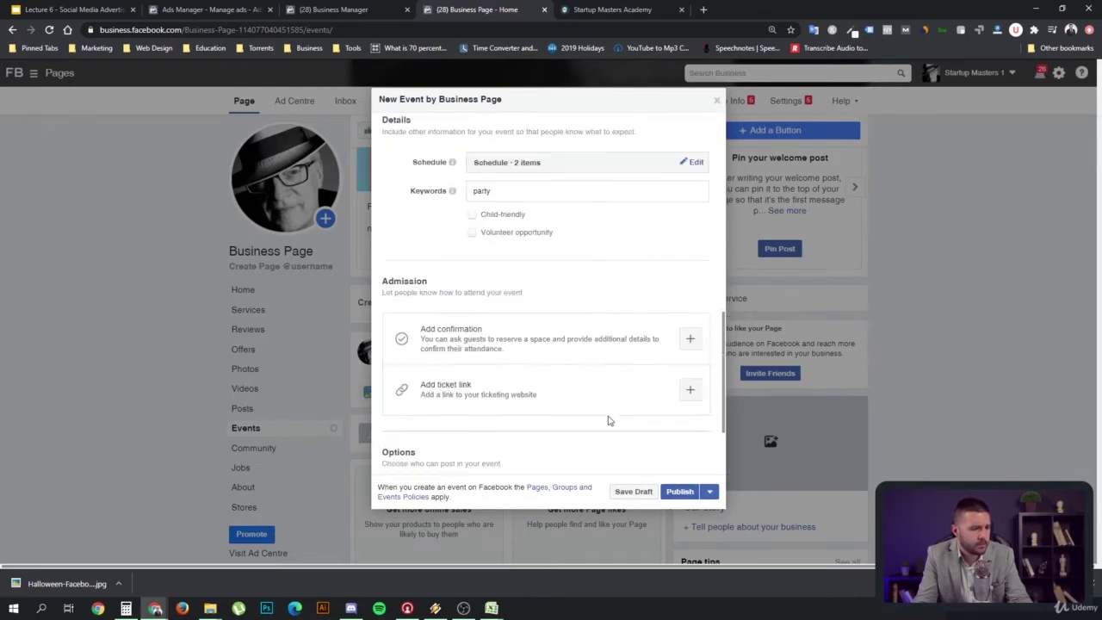
left_click(676, 492)
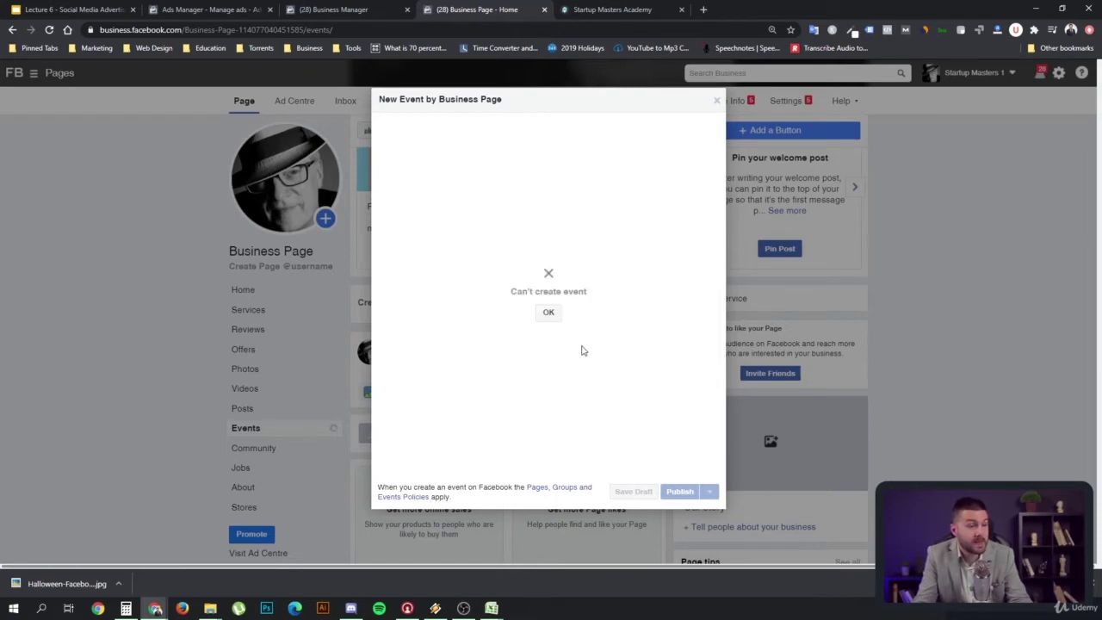
left_click(550, 313)
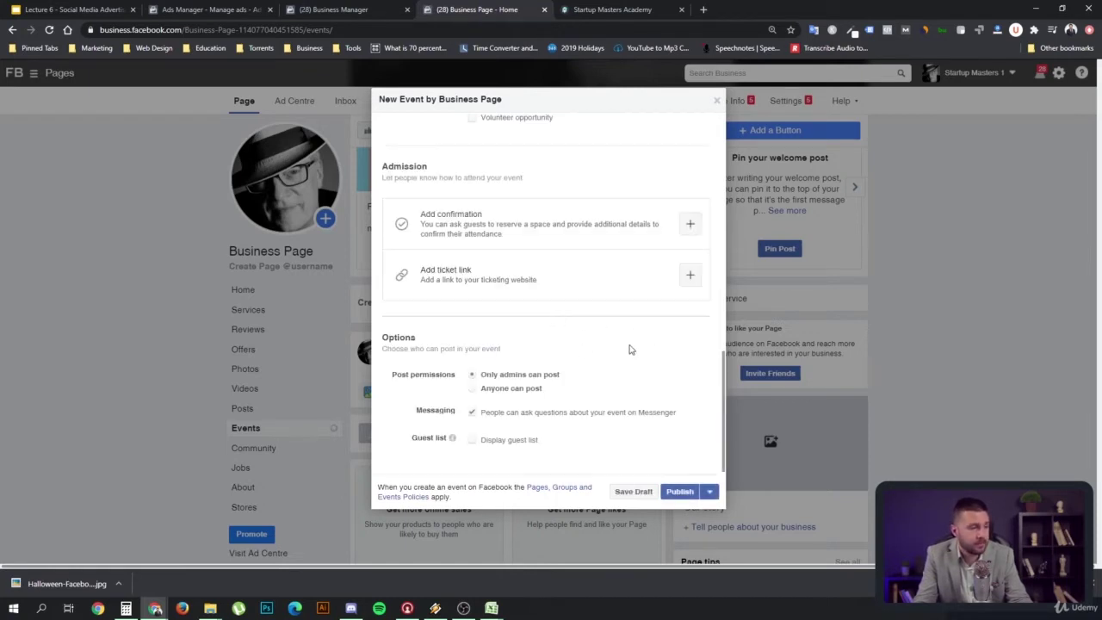
Replace the event's location with the custom text "Our Office" and publish the event.
scroll(630, 347, "up", 10)
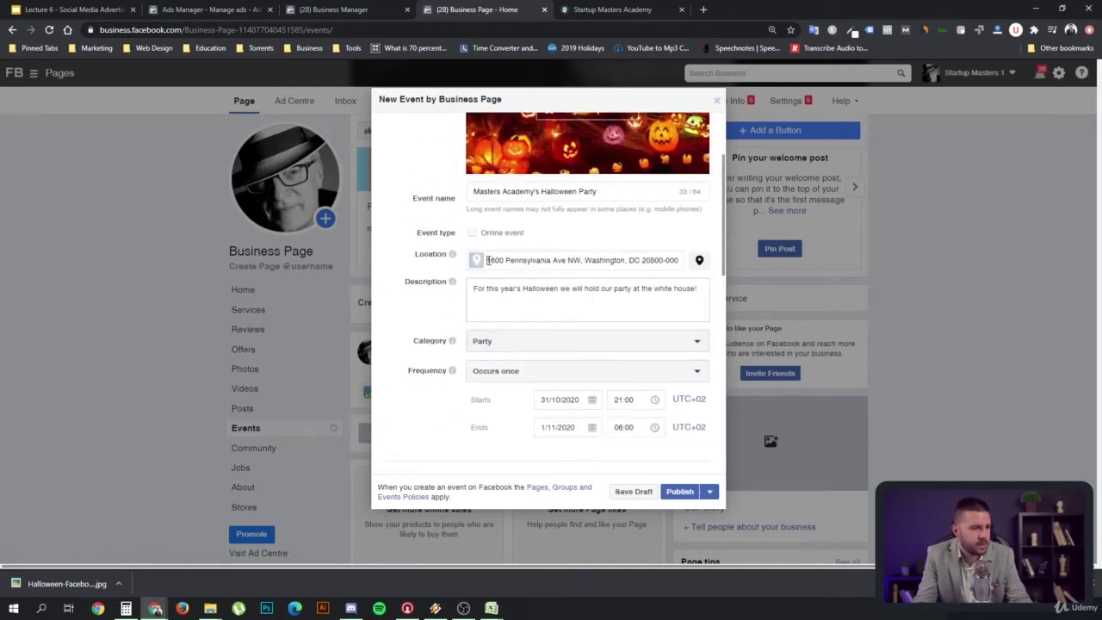
triple_click(489, 260)
key("BackSpace")
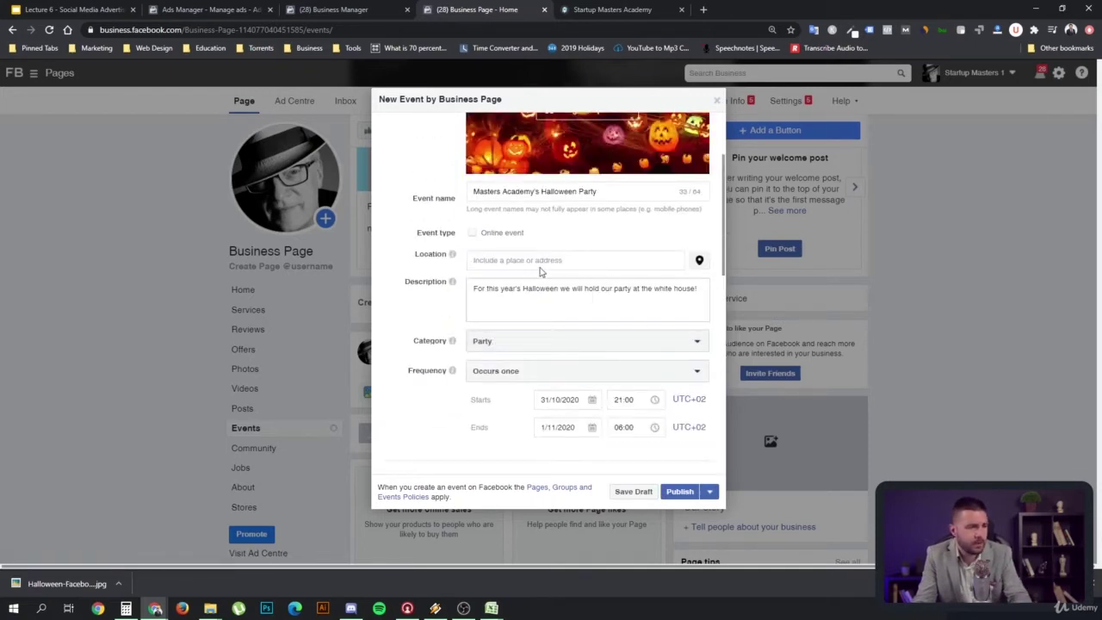
type("Our H")
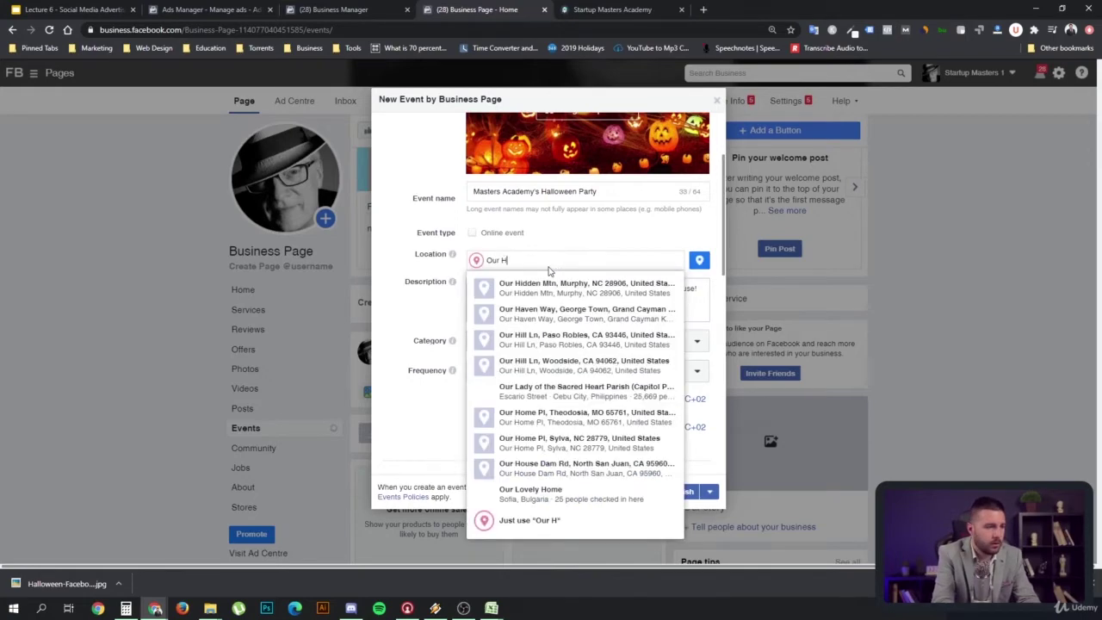
key("BackSpace")
type("Office")
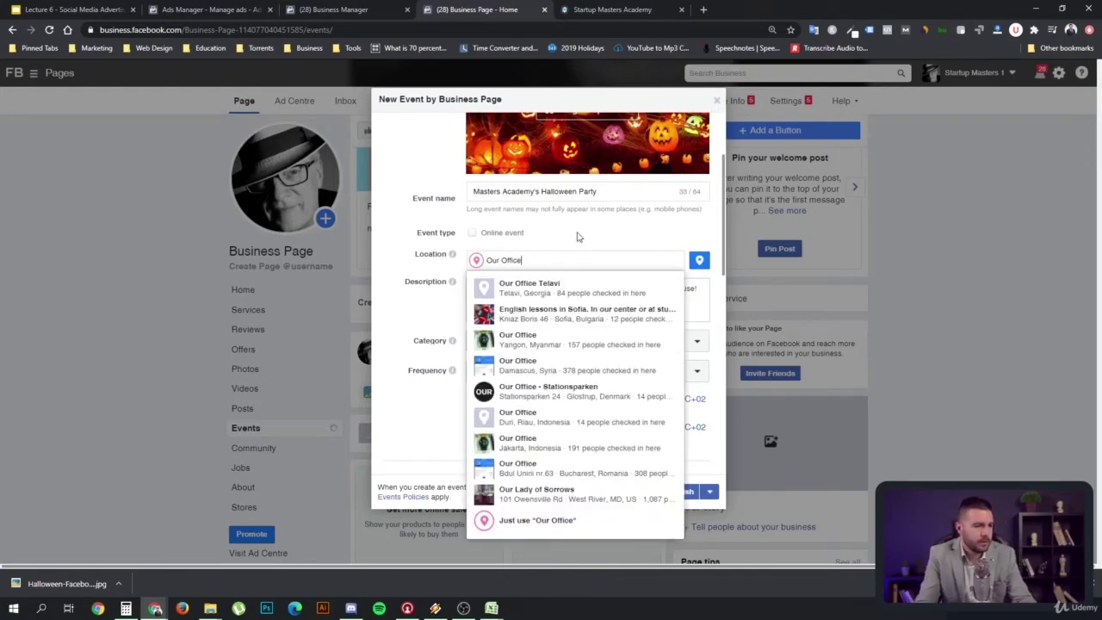
left_click(654, 473)
left_click(680, 492)
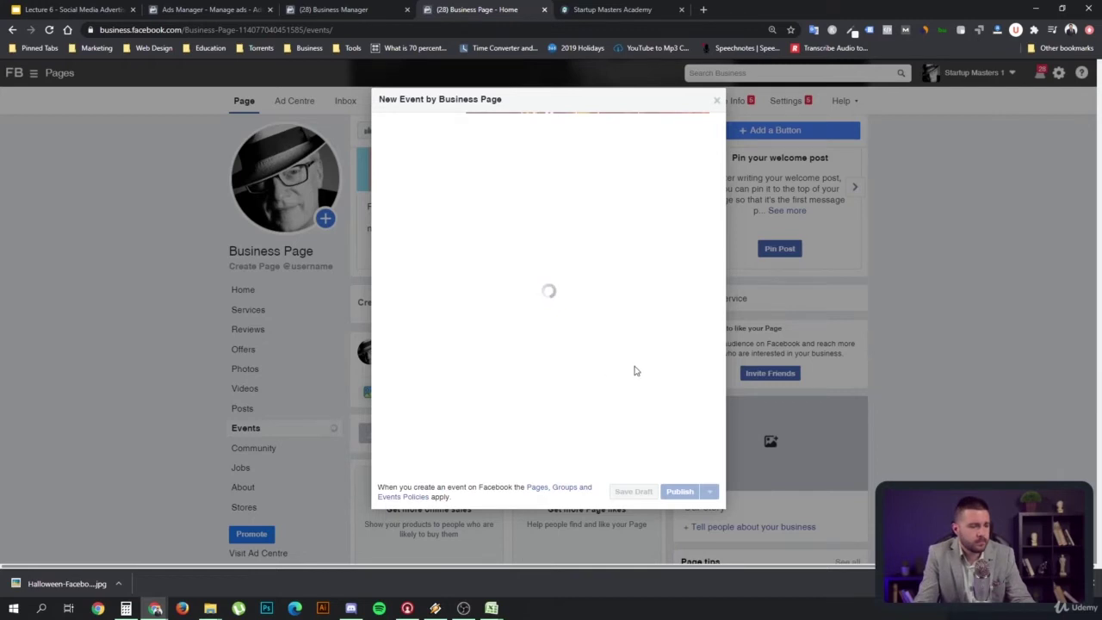
scroll(641, 319, "down", 5)
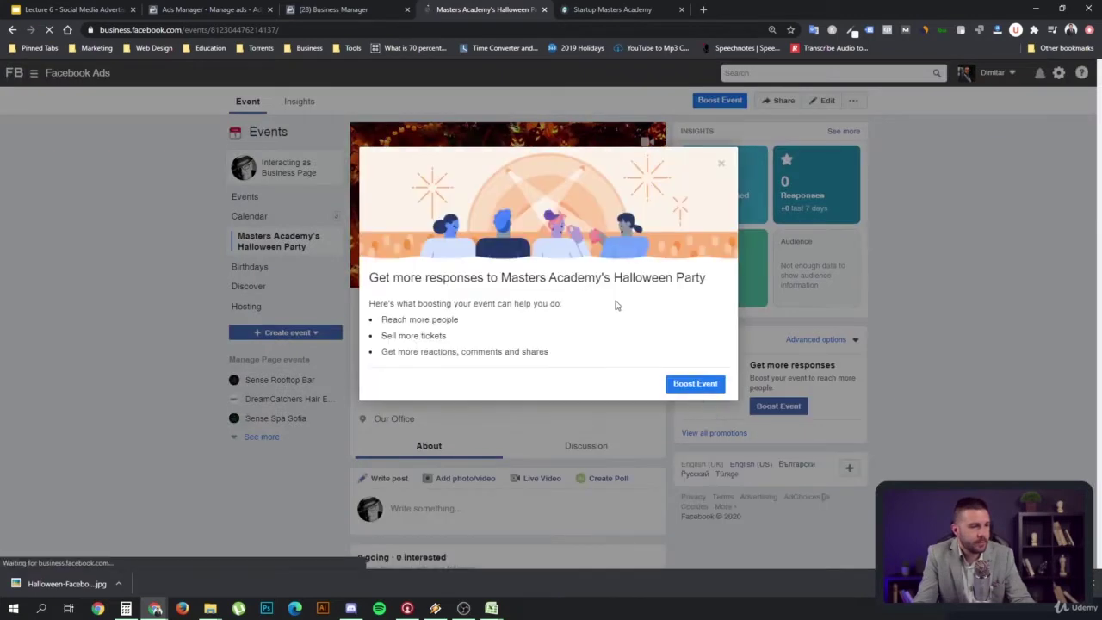
Examine the event boost's audience, duration, budget, tracking and payment settings, and cancel the boost ad without saving a draft.
left_click(688, 387)
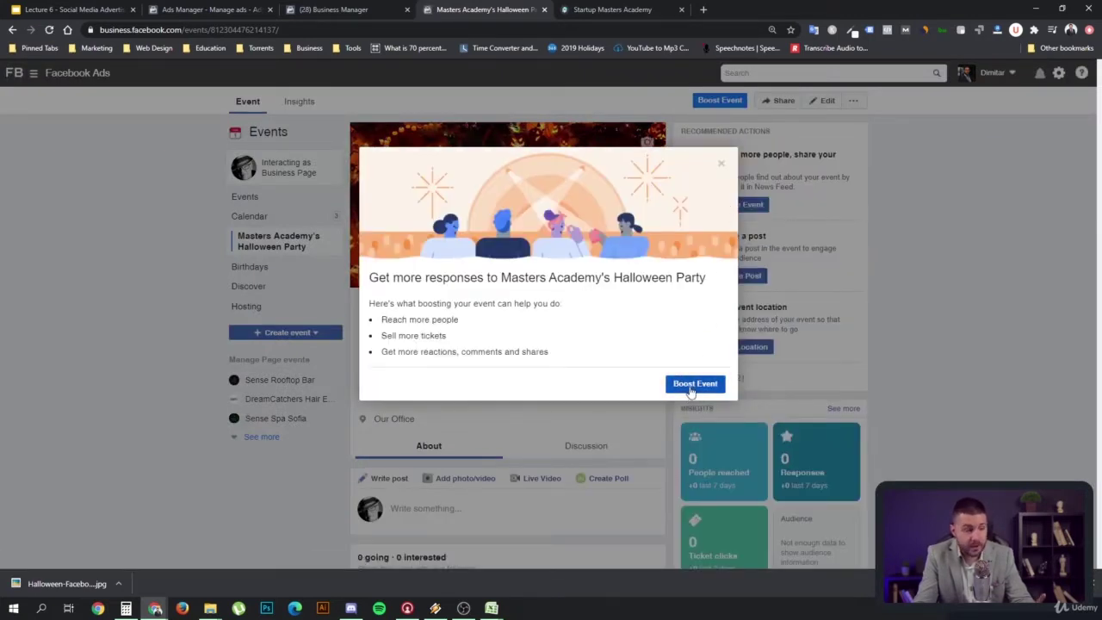
left_click(686, 387)
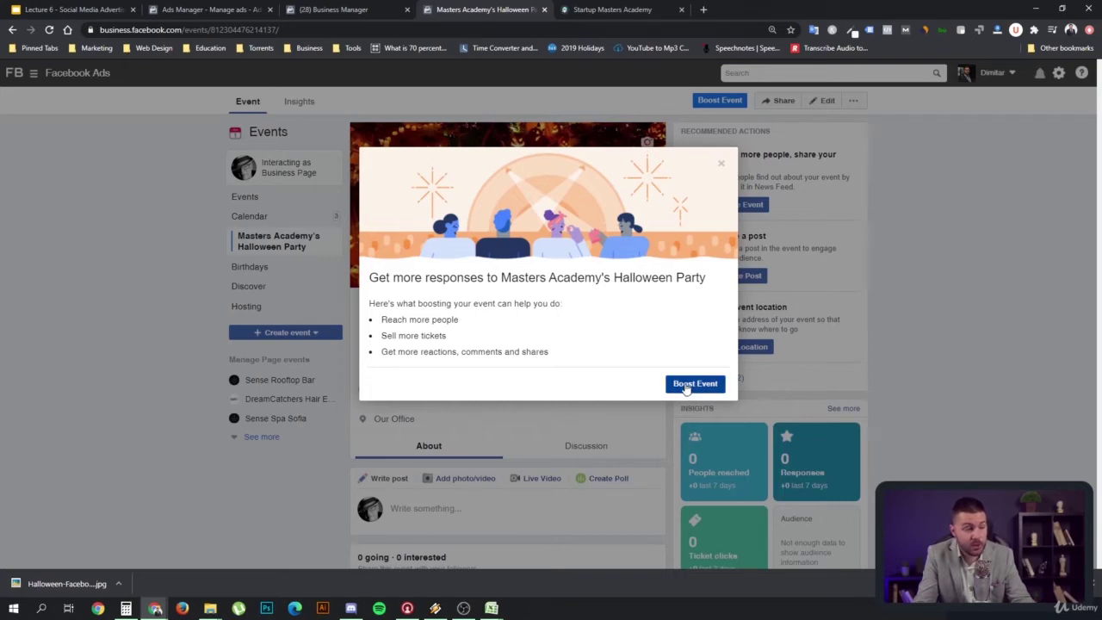
scroll(459, 323, "down", 10)
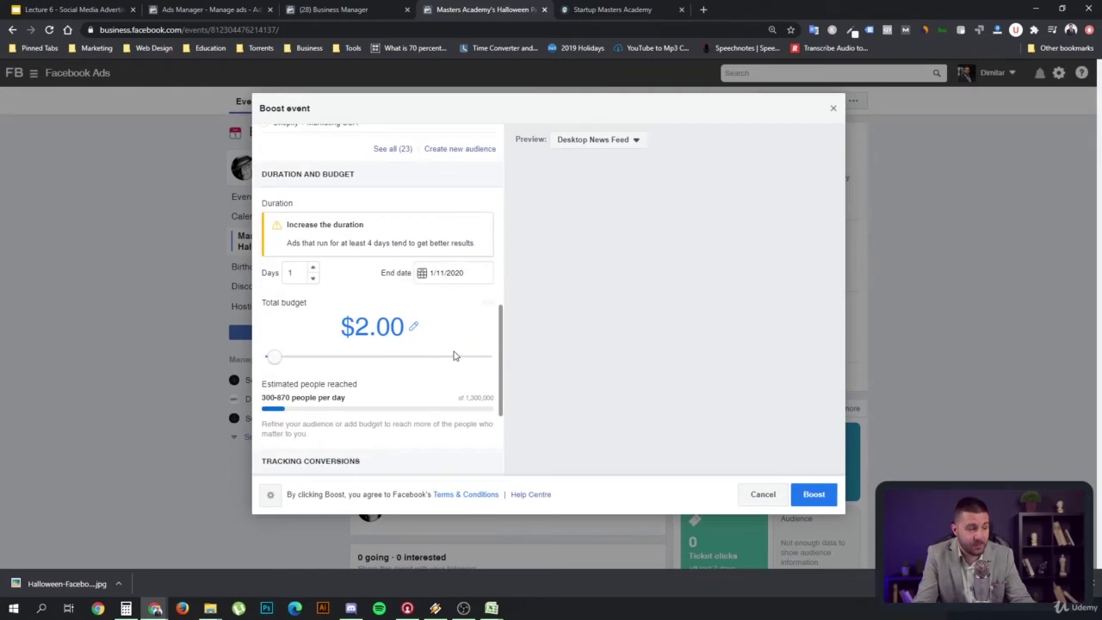
scroll(454, 355, "down", 3)
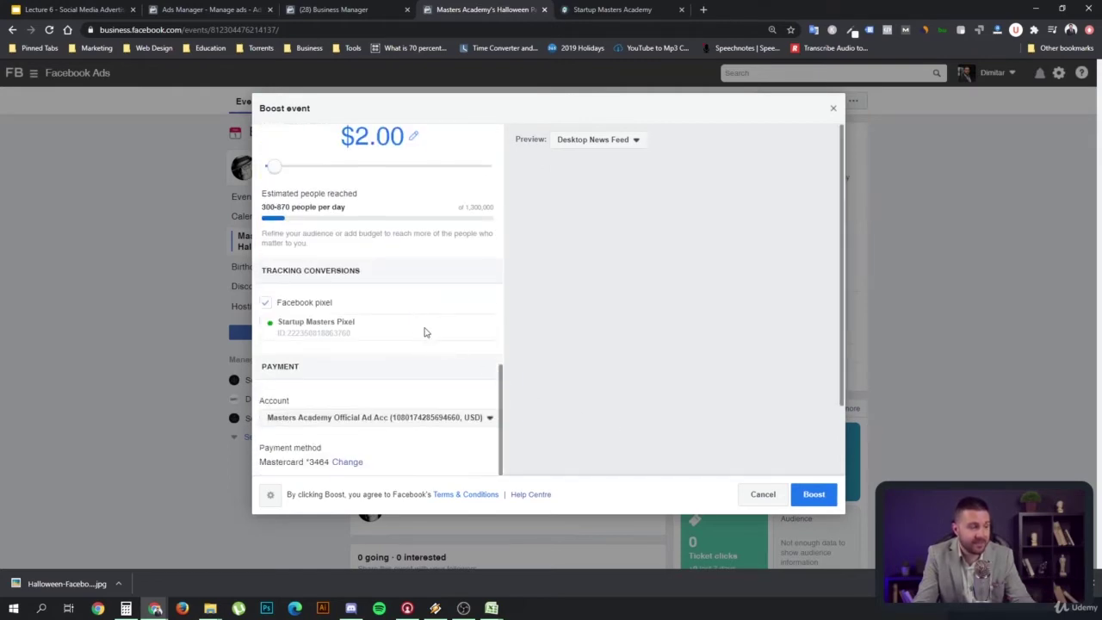
scroll(426, 333, "up", 10)
scroll(430, 331, "down", 4)
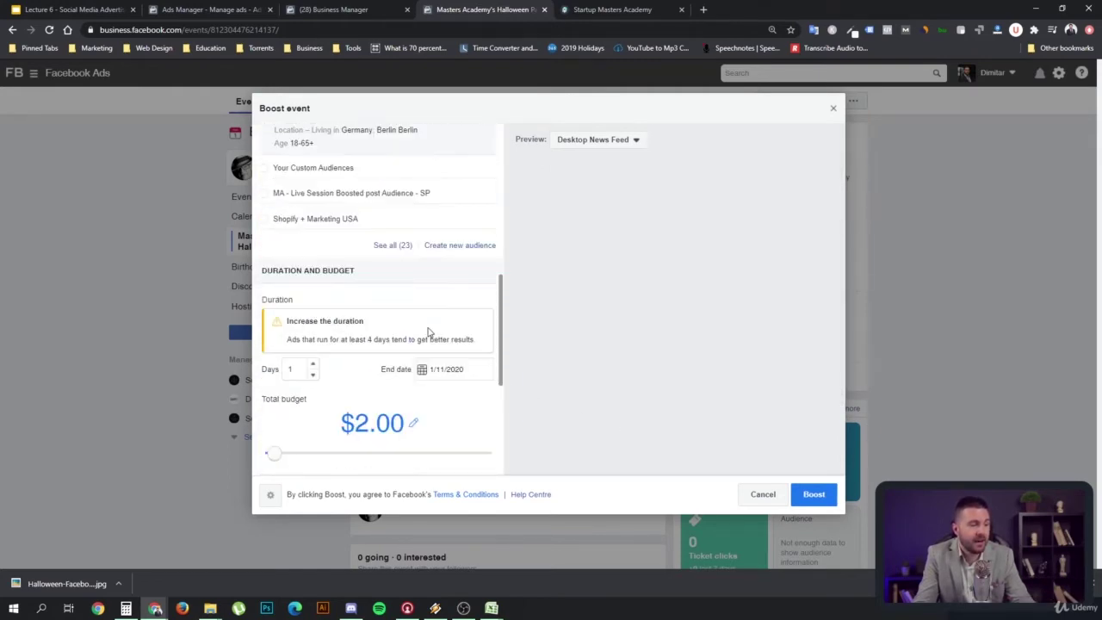
left_click(752, 494)
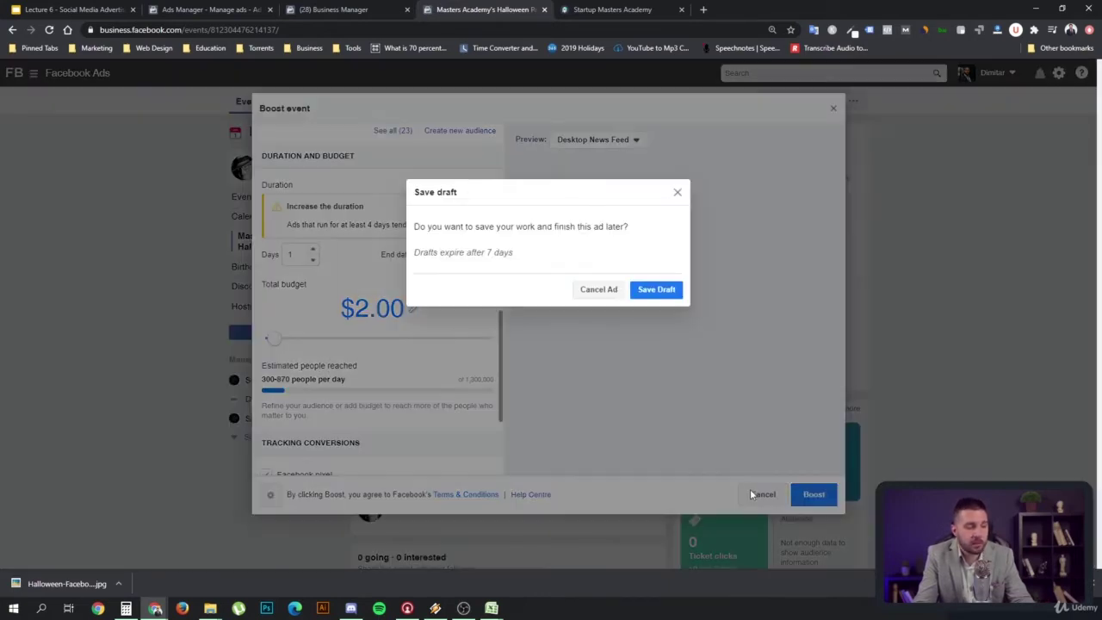
left_click(599, 291)
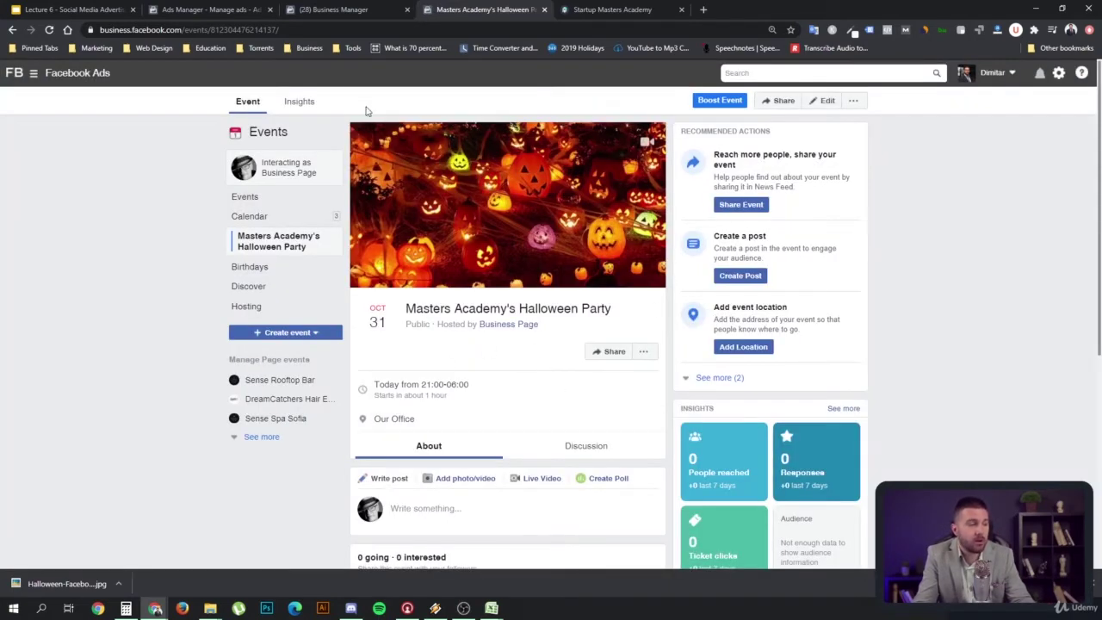
Copy the published event's URL and use it in Ads Manager to attach Masters Academy's Halloween Party as the ad's event.
left_click(180, 9)
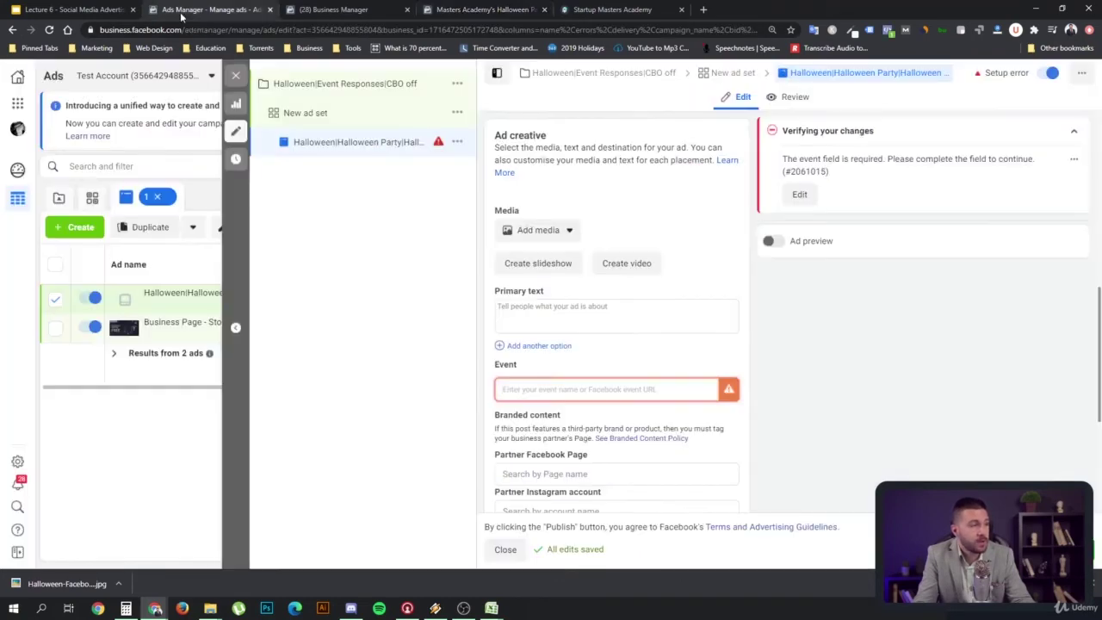
left_click(476, 7)
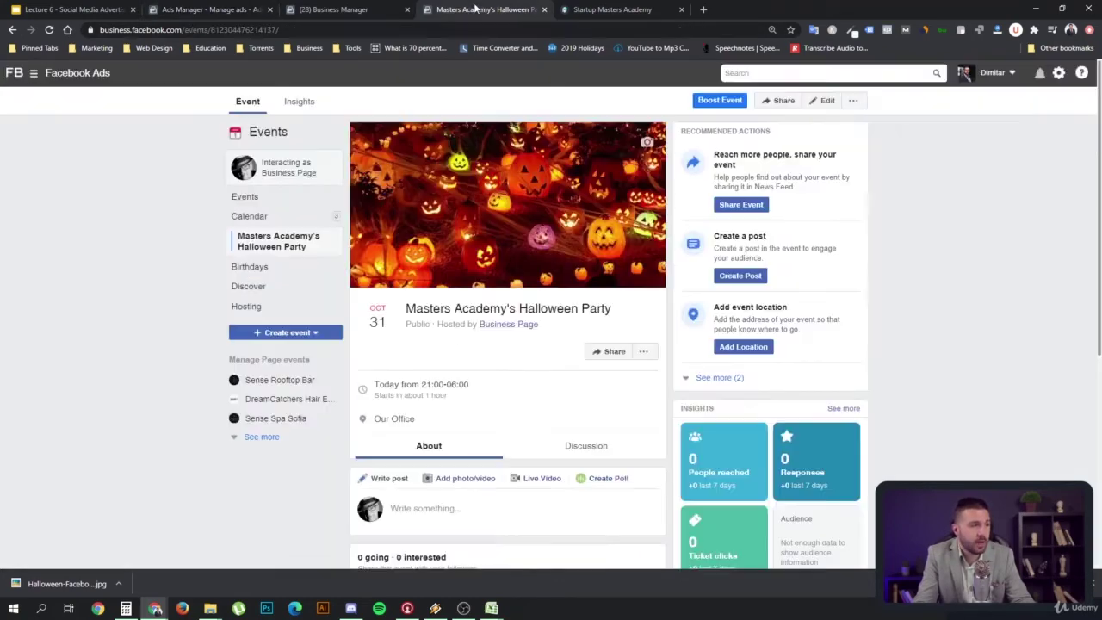
left_click(347, 32)
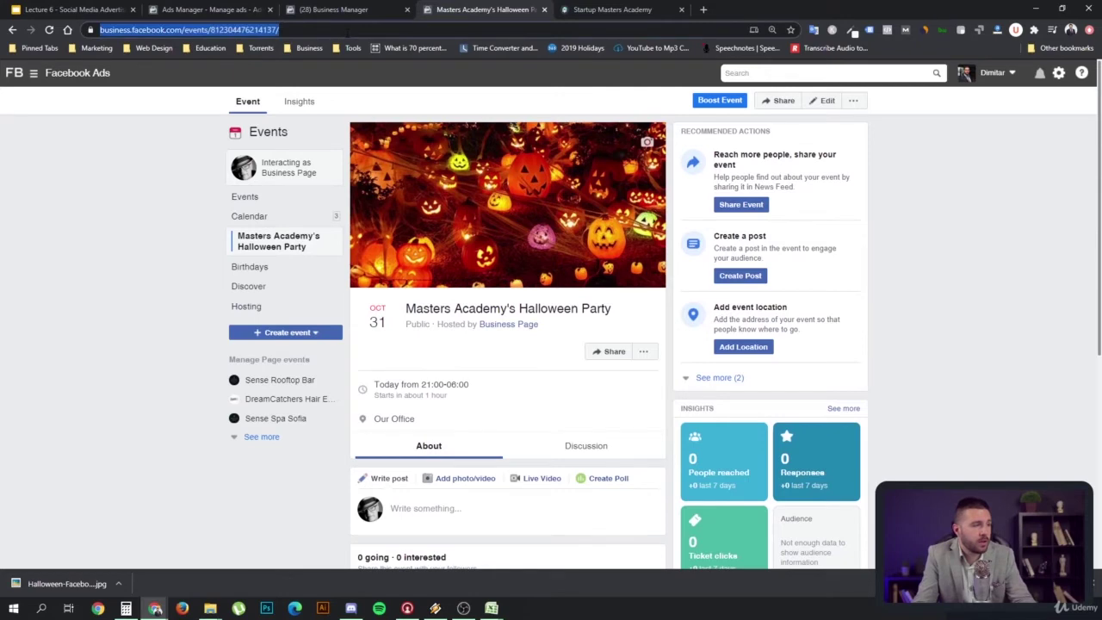
left_click(312, 11)
left_click(206, 9)
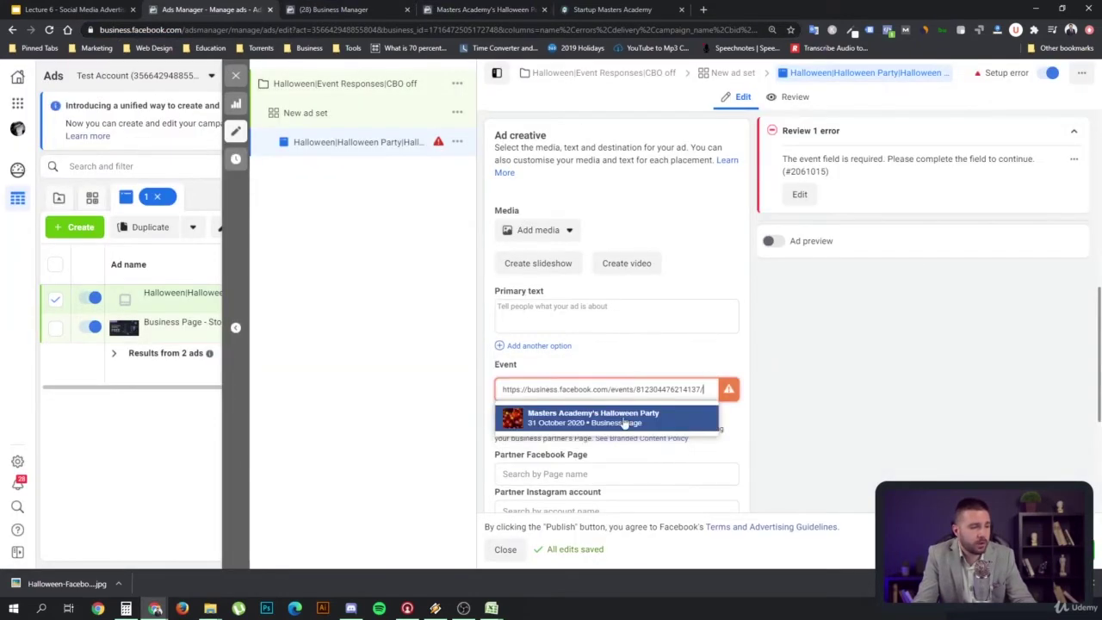
left_click(686, 424)
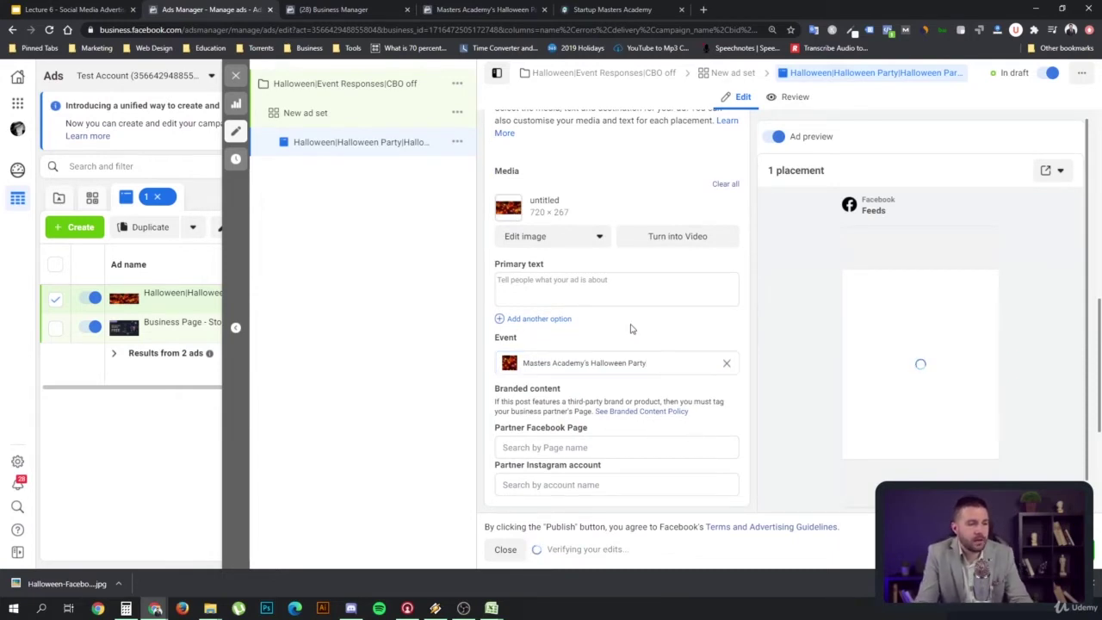
Enter the ad's primary text "Feel free to join our Halloween Party at the Masters Academy office.".
left_click(597, 282)
type("F")
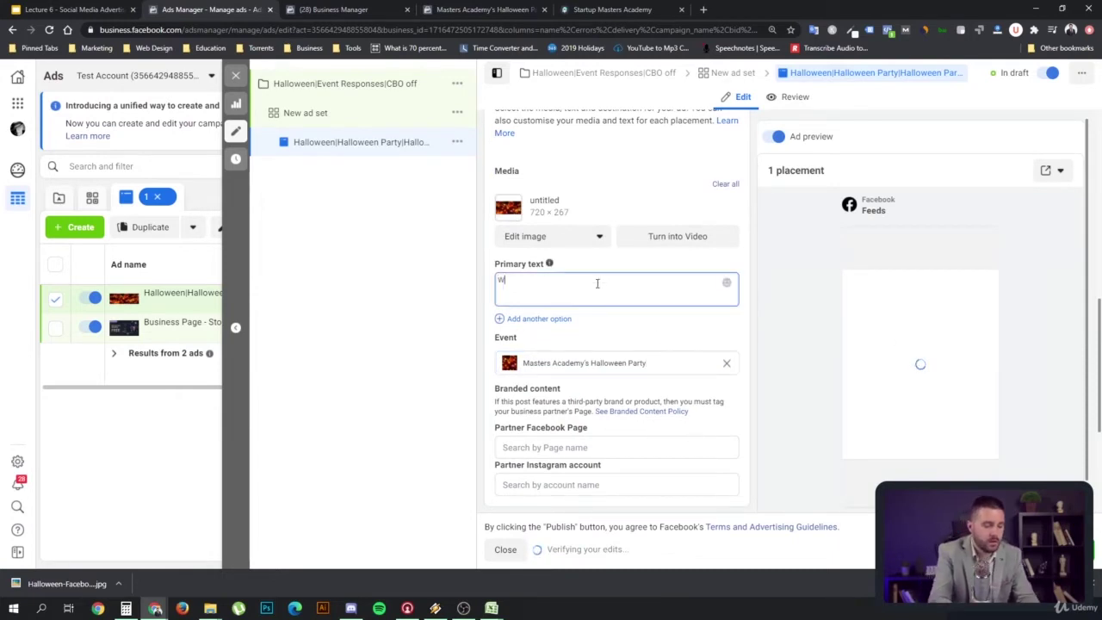
type("eel f")
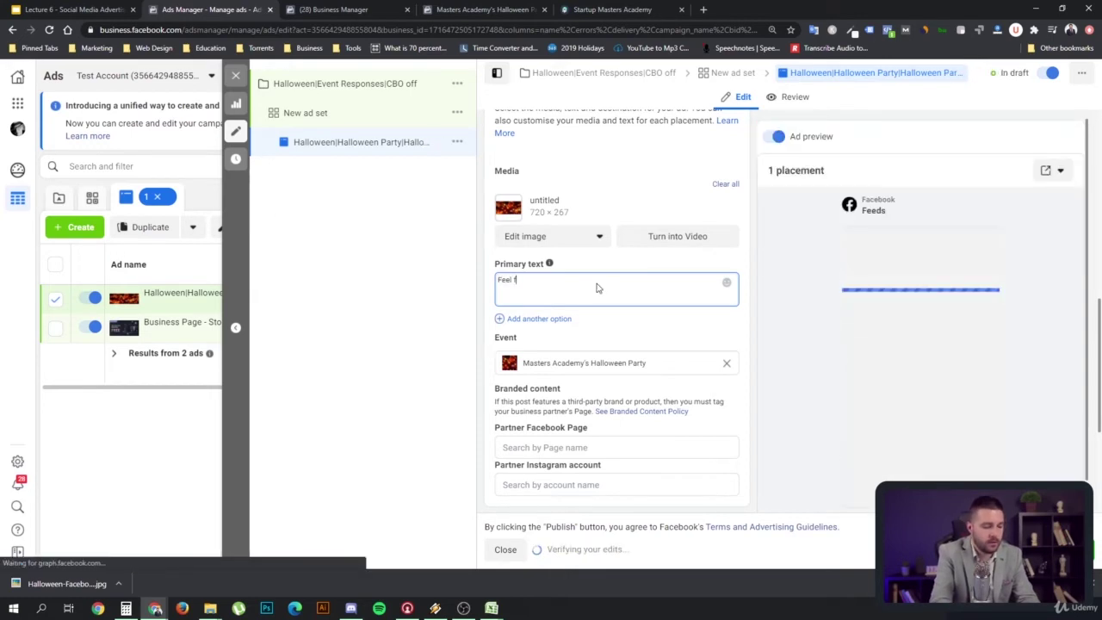
type("ree to join our Halloween Party at the Masters Academy")
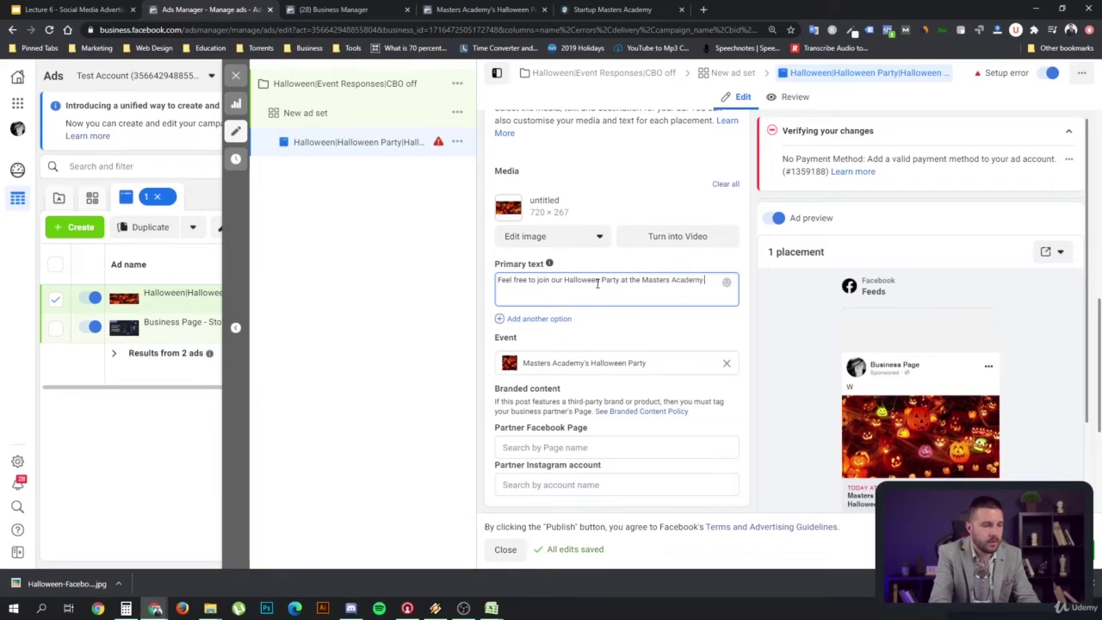
type("office.")
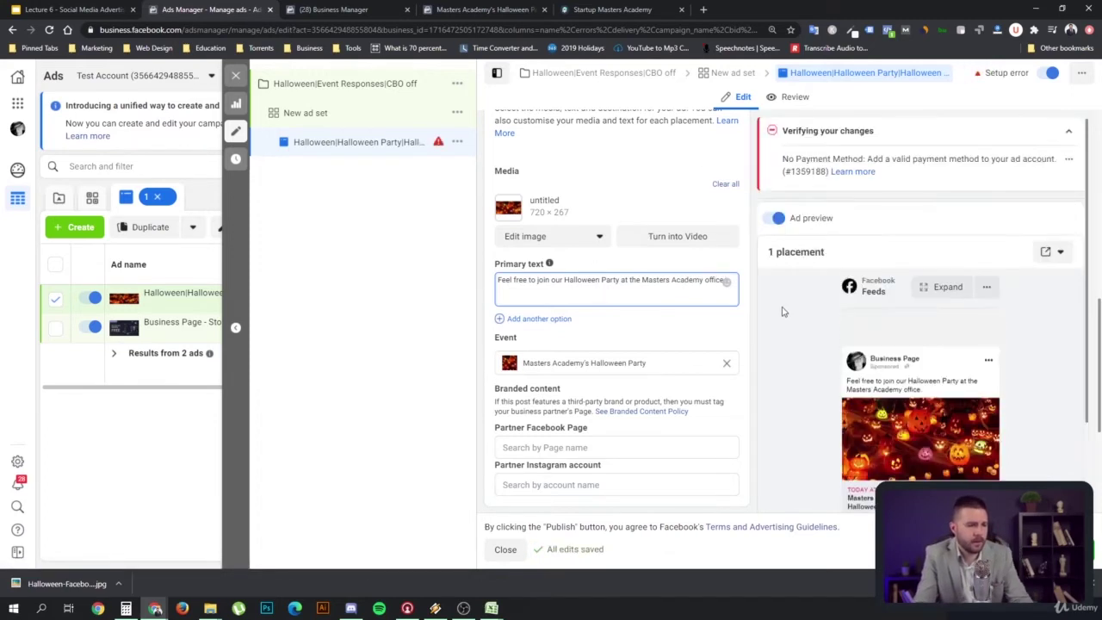
Enlarge the ad preview, view it as Mobile News Feed and Desktop News Feed, and close it.
scroll(783, 297, "down", 1)
scroll(797, 272, "down", 2)
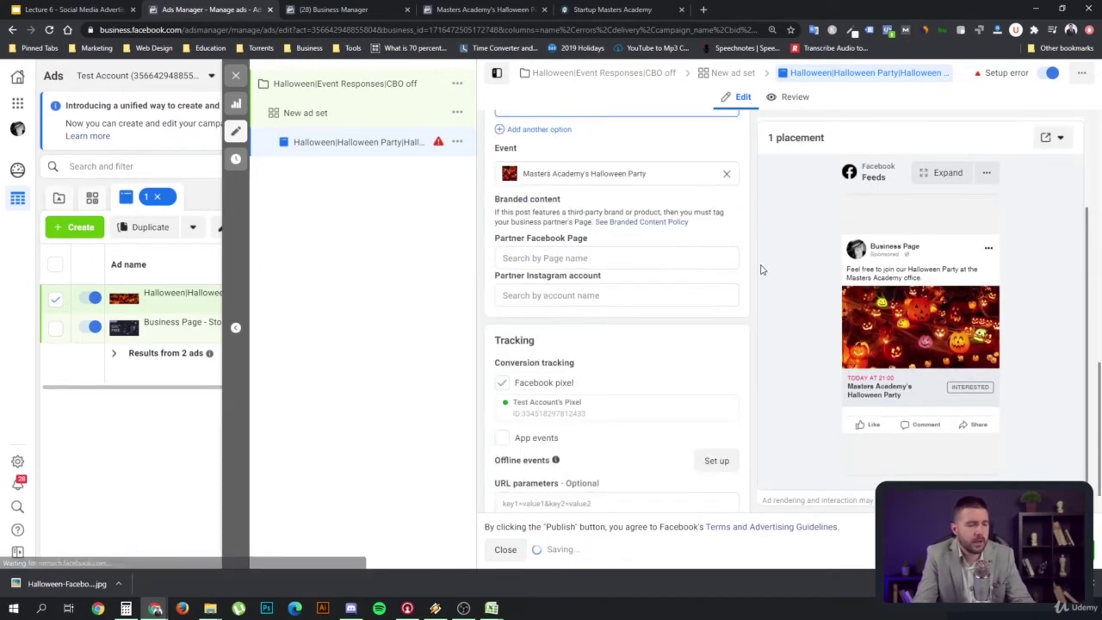
left_click(948, 173)
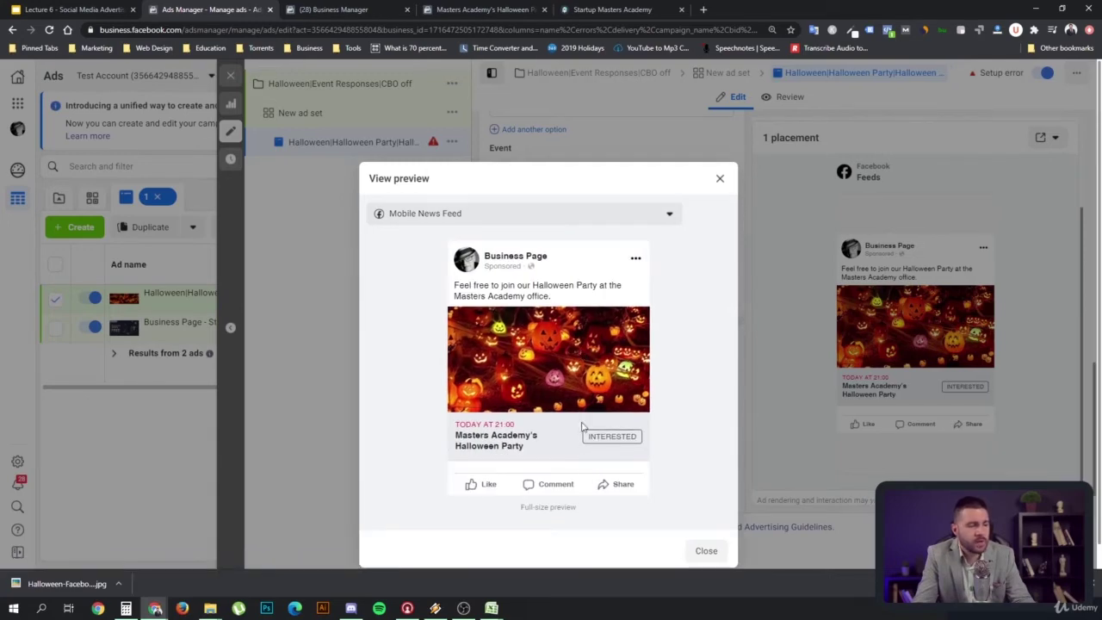
left_click(474, 217)
left_click(465, 275)
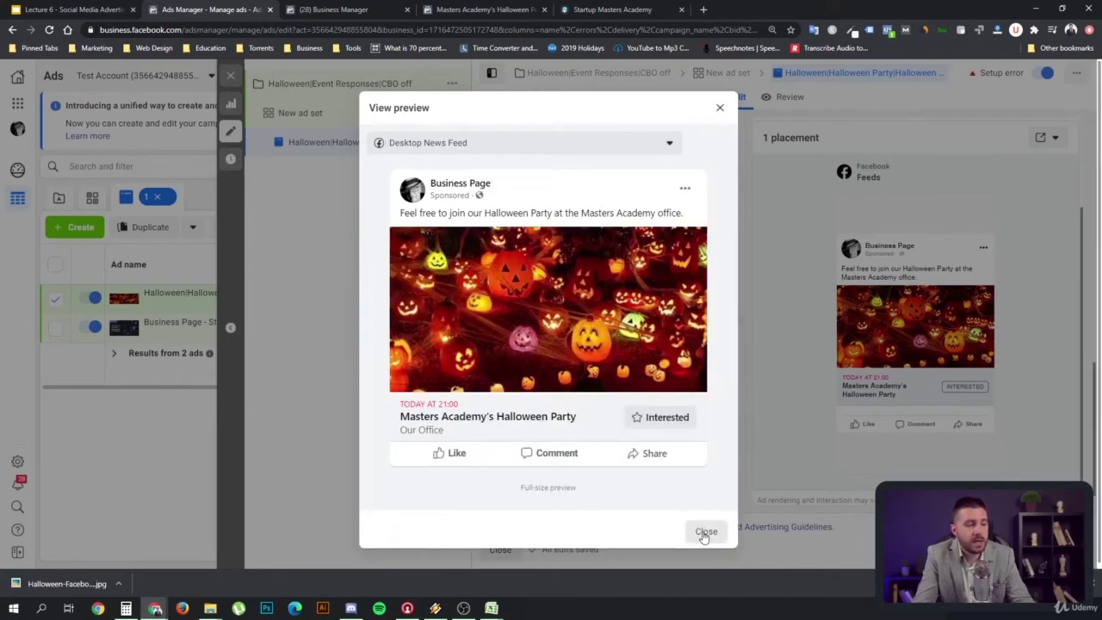
left_click(720, 108)
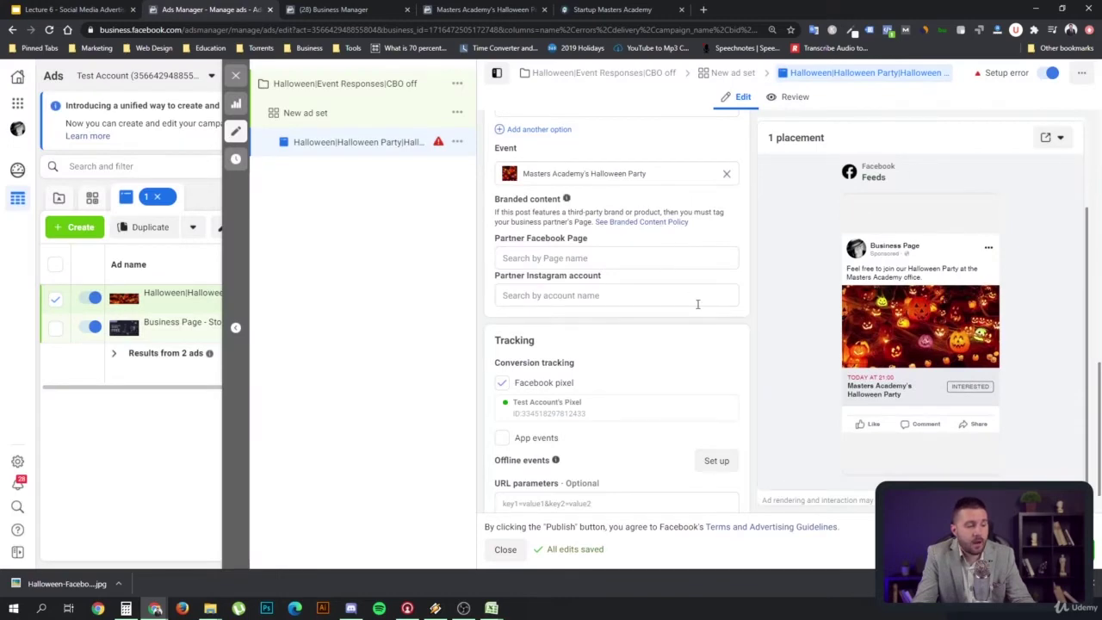
Look over the ad's creative, tracking and identity settings, and open the campaign's new ad set for editing.
scroll(691, 279, "up", 2)
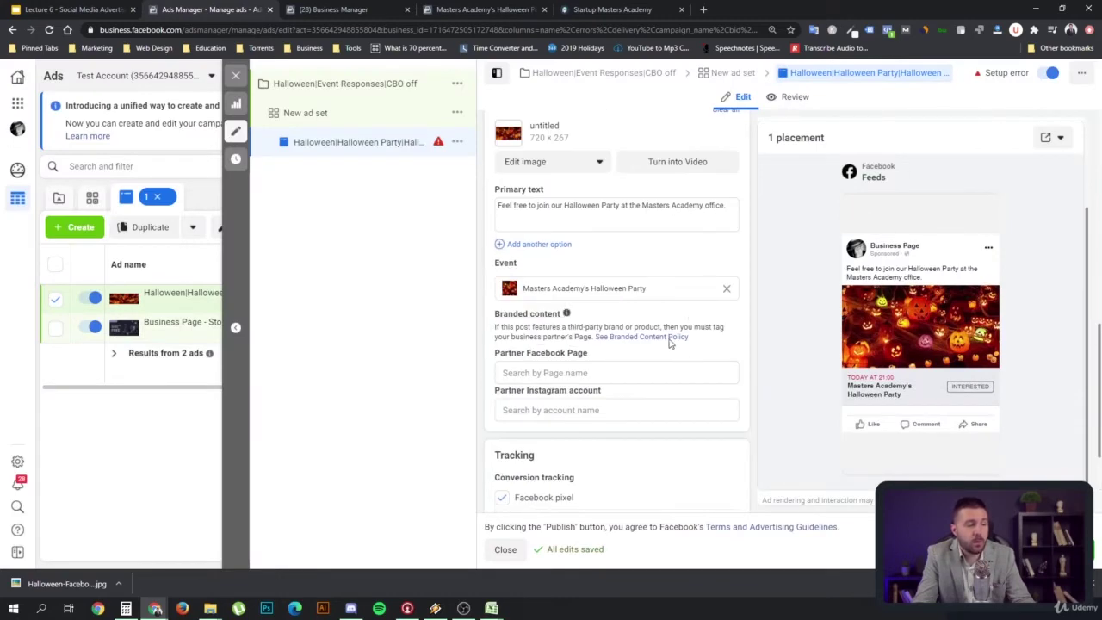
scroll(592, 317, "up", 2)
scroll(632, 344, "down", 5)
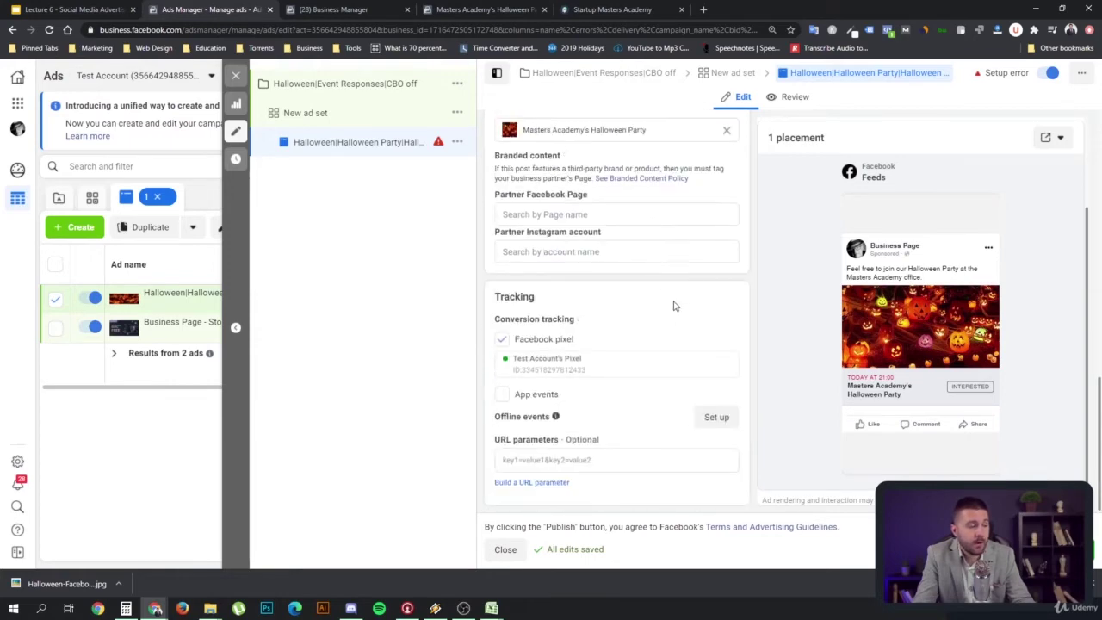
scroll(688, 318, "up", 1)
scroll(688, 318, "up", 10)
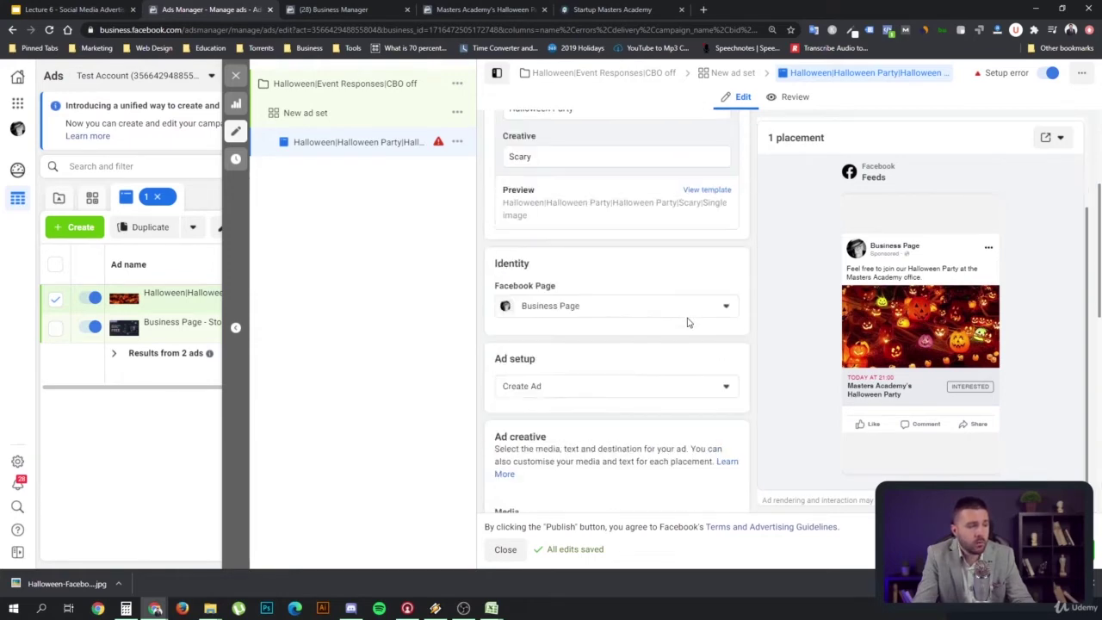
left_click(351, 119)
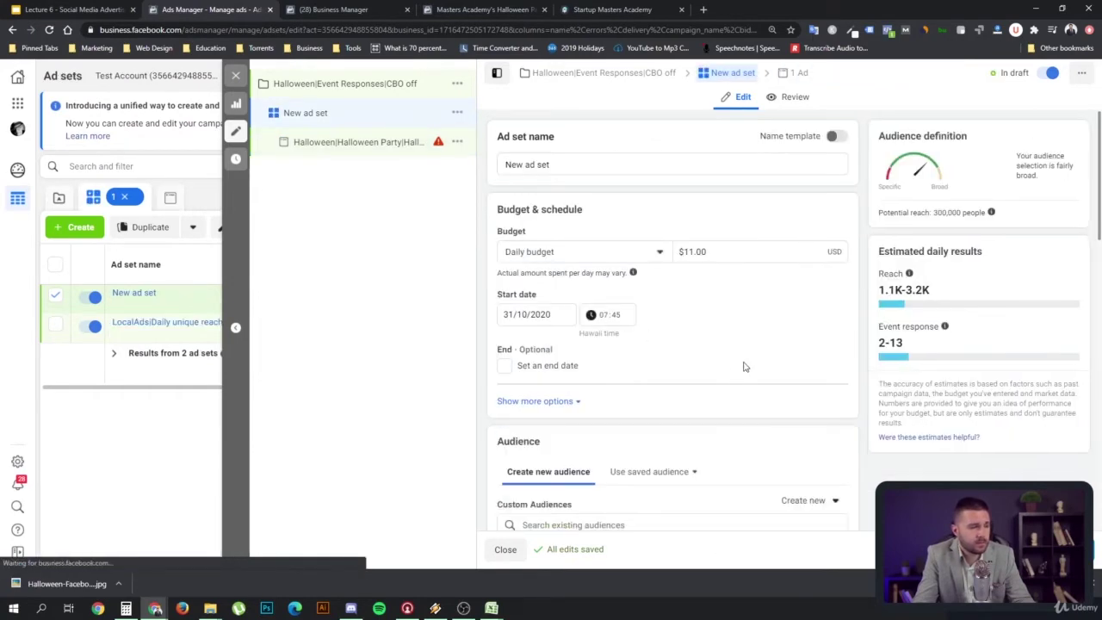
Review the new ad set's options for optimising ad delivery, keeping Event response, and look over its audience settings.
scroll(731, 379, "down", 10)
scroll(716, 358, "down", 3)
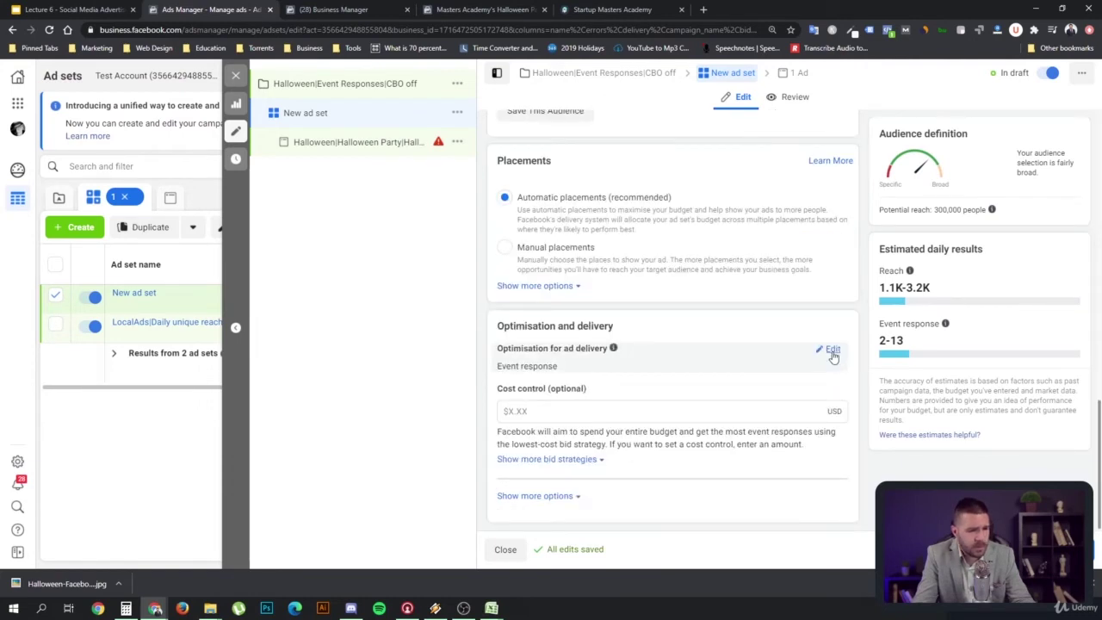
left_click(832, 353)
left_click(577, 370)
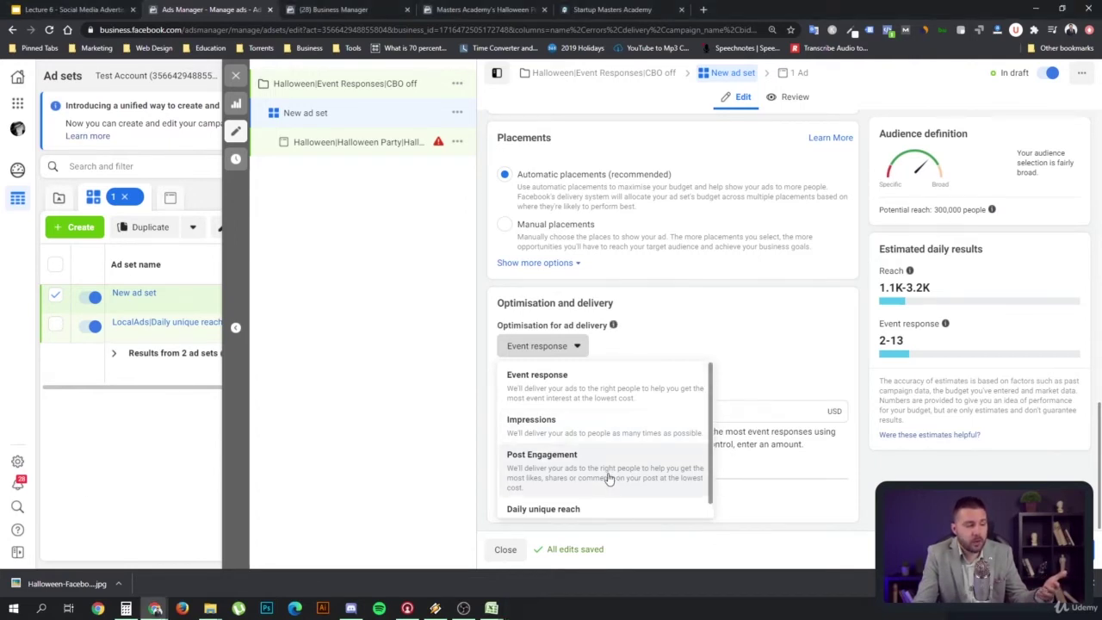
left_click(633, 400)
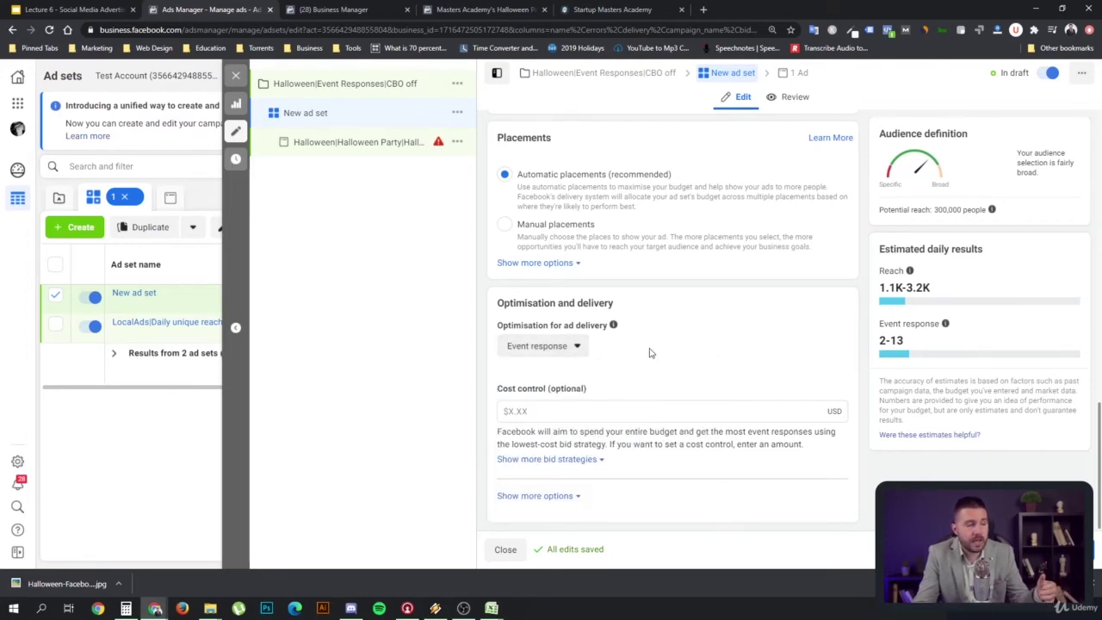
scroll(699, 354, "up", 6)
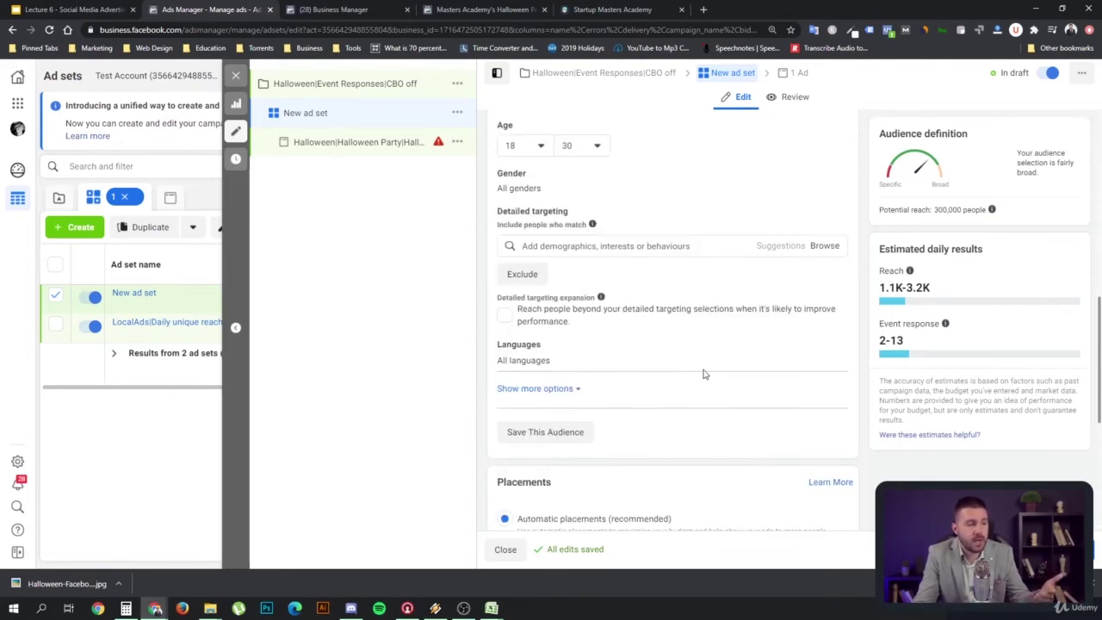
scroll(656, 352, "up", 2)
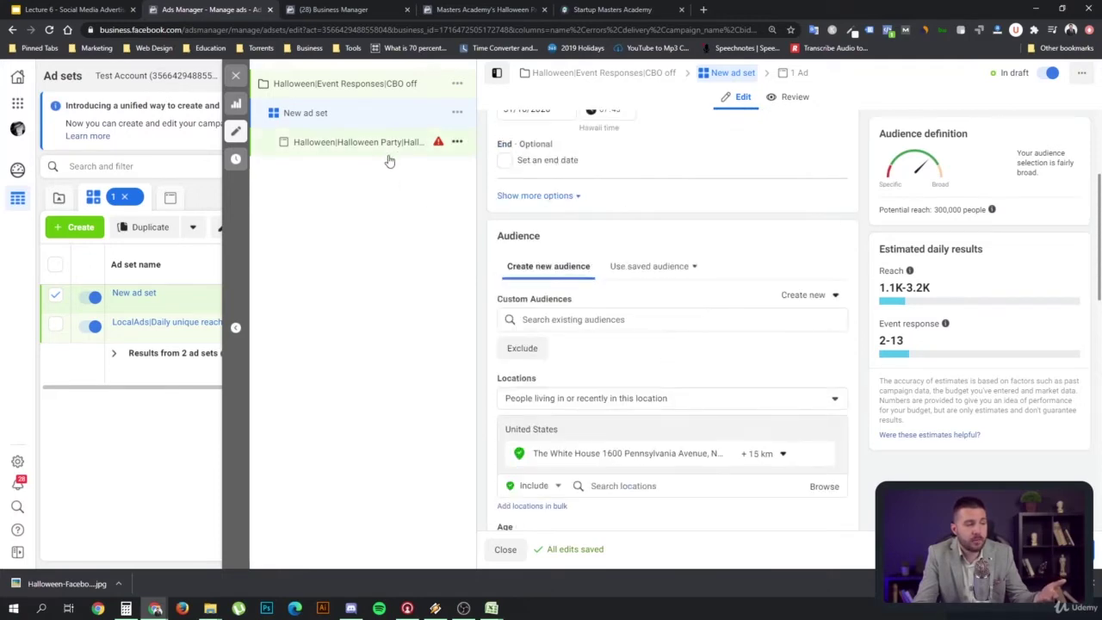
Open the Halloween Party ad and review its name template, identity, creative, event, branded content and tracking settings.
left_click(357, 142)
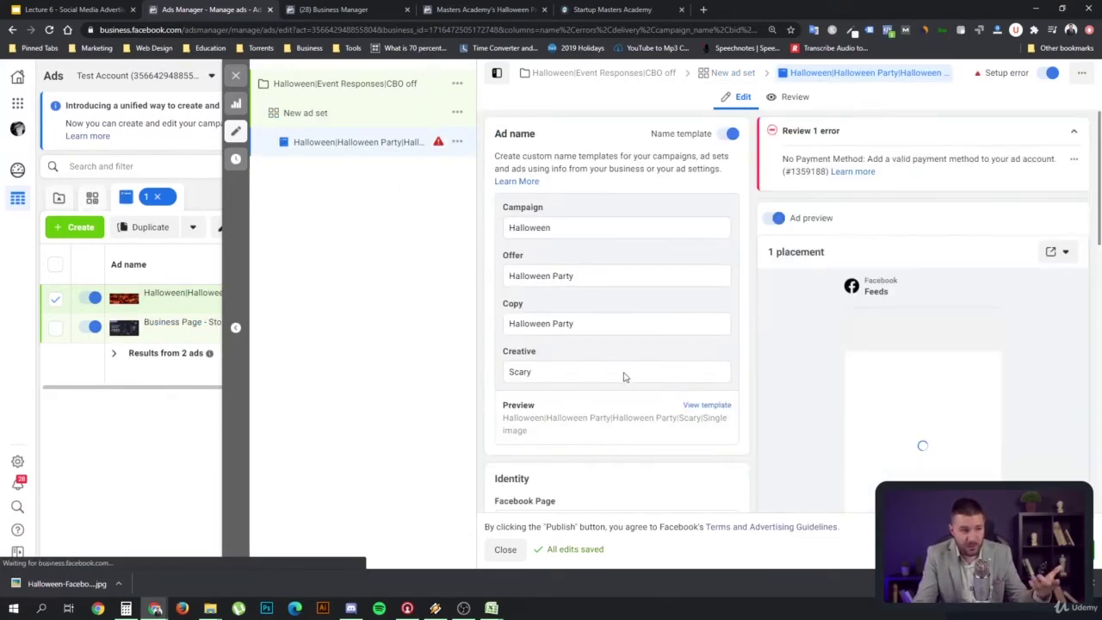
scroll(677, 346, "down", 3)
scroll(677, 345, "down", 3)
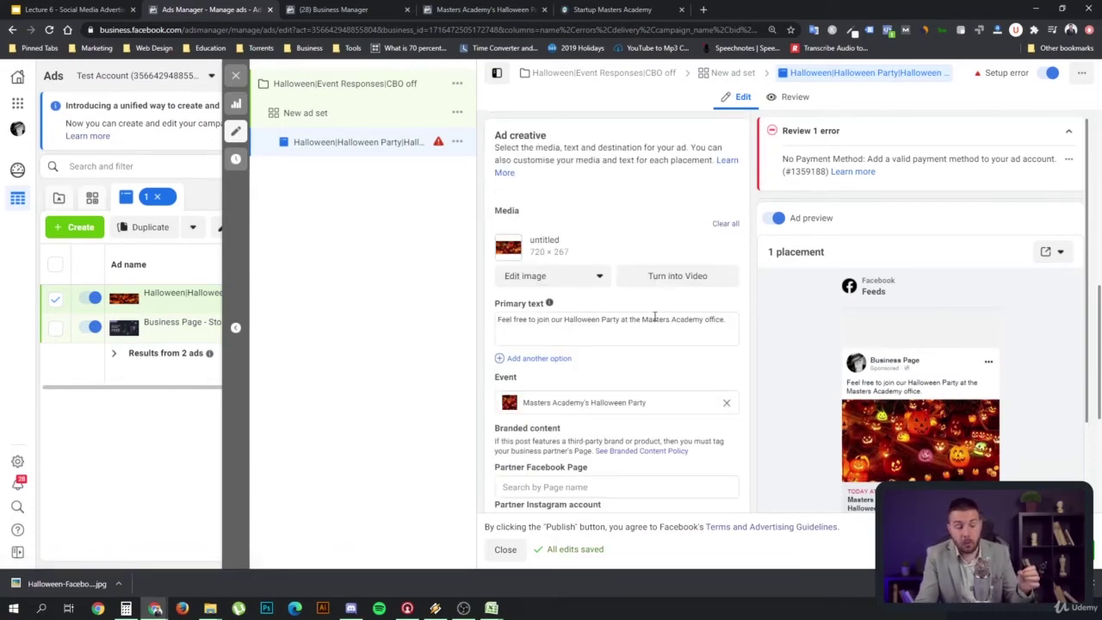
scroll(647, 344, "down", 2)
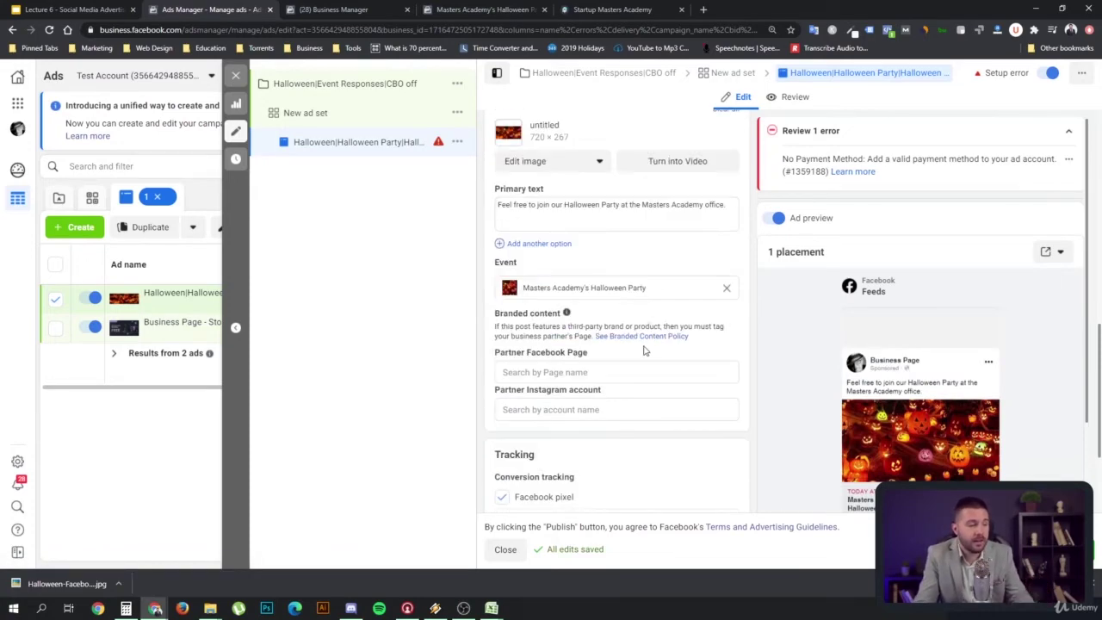
scroll(644, 351, "down", 2)
scroll(642, 357, "down", 1)
scroll(650, 363, "up", 5)
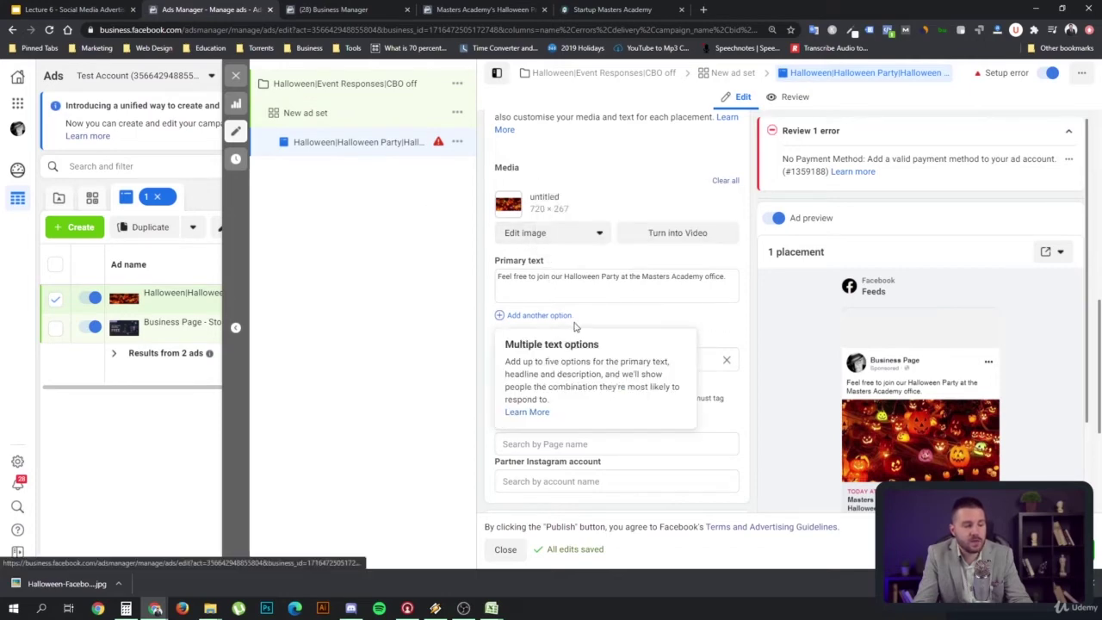
scroll(637, 328, "down", 3)
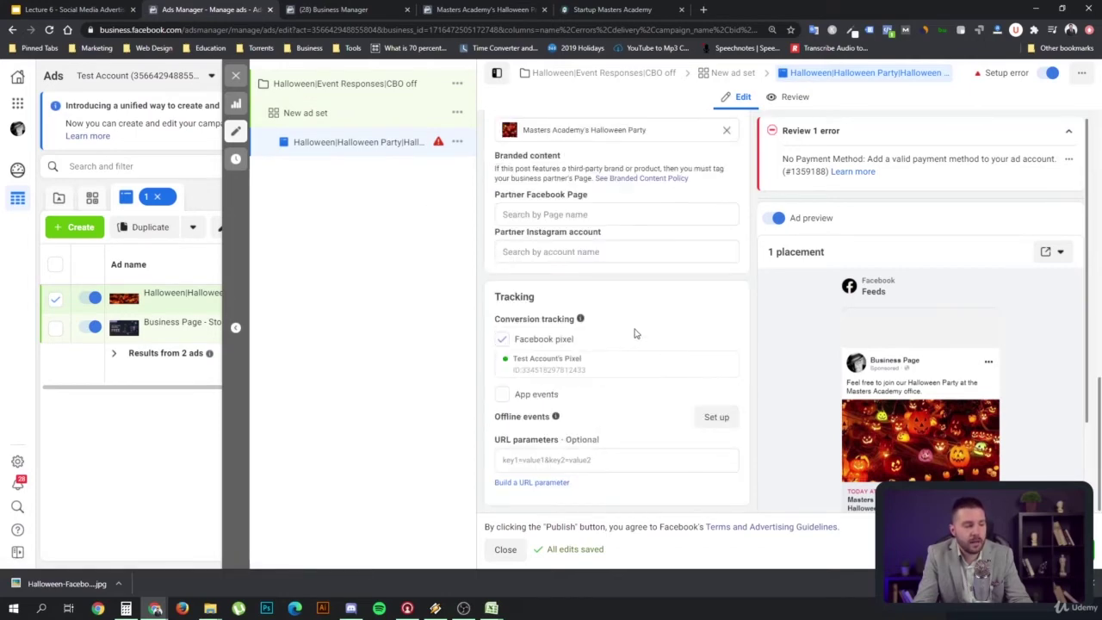
scroll(637, 332, "up", 6)
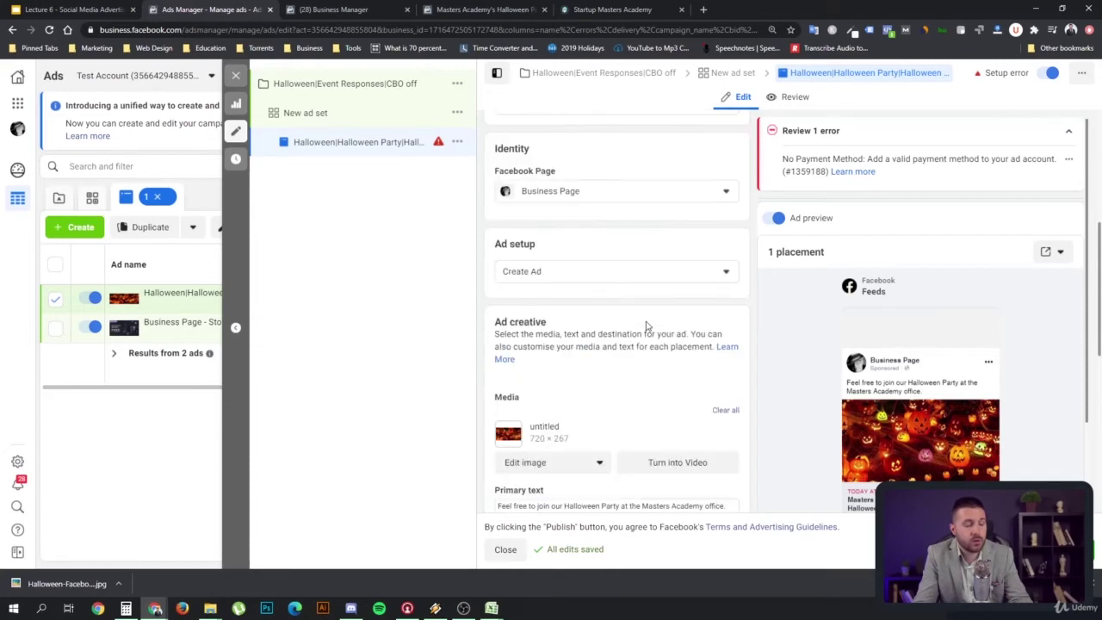
scroll(651, 361, "up", 2)
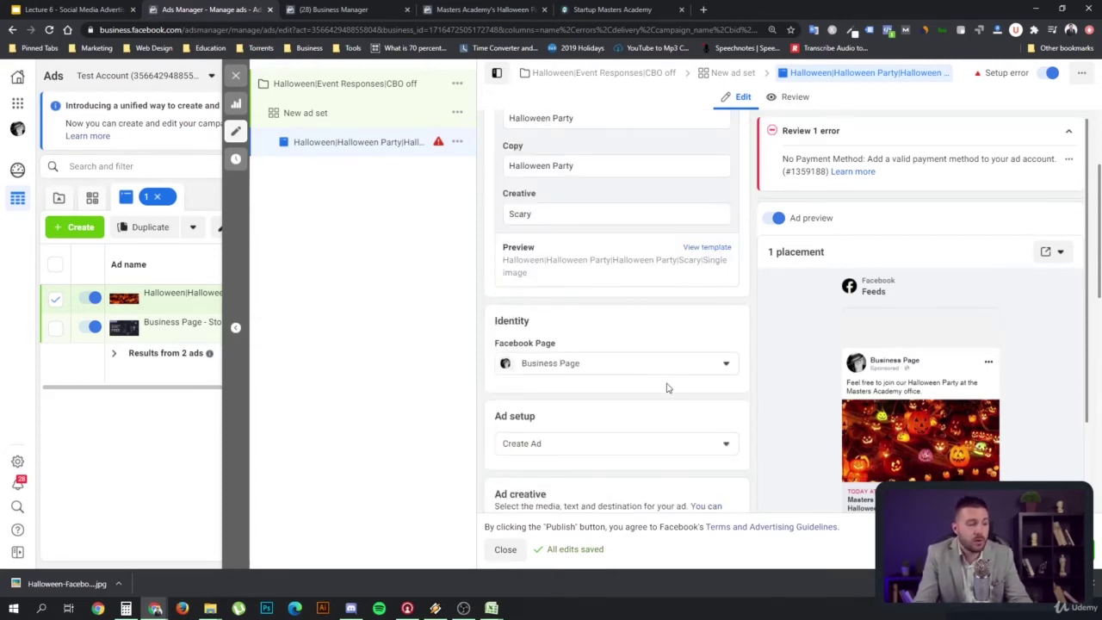
scroll(666, 387, "up", 2)
scroll(666, 389, "down", 6)
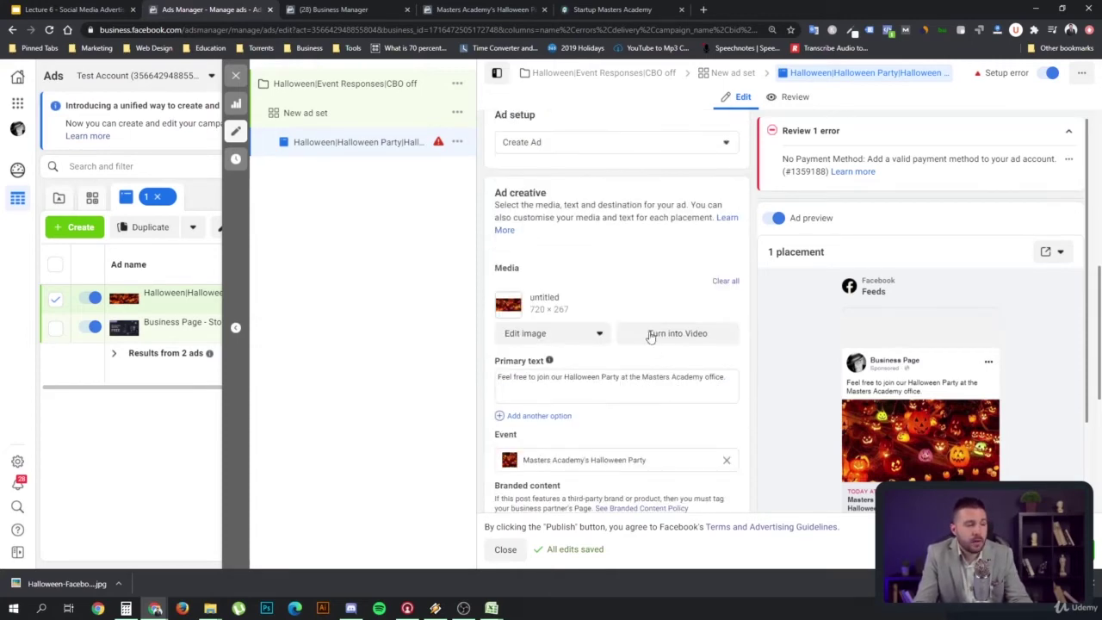
scroll(651, 337, "down", 4)
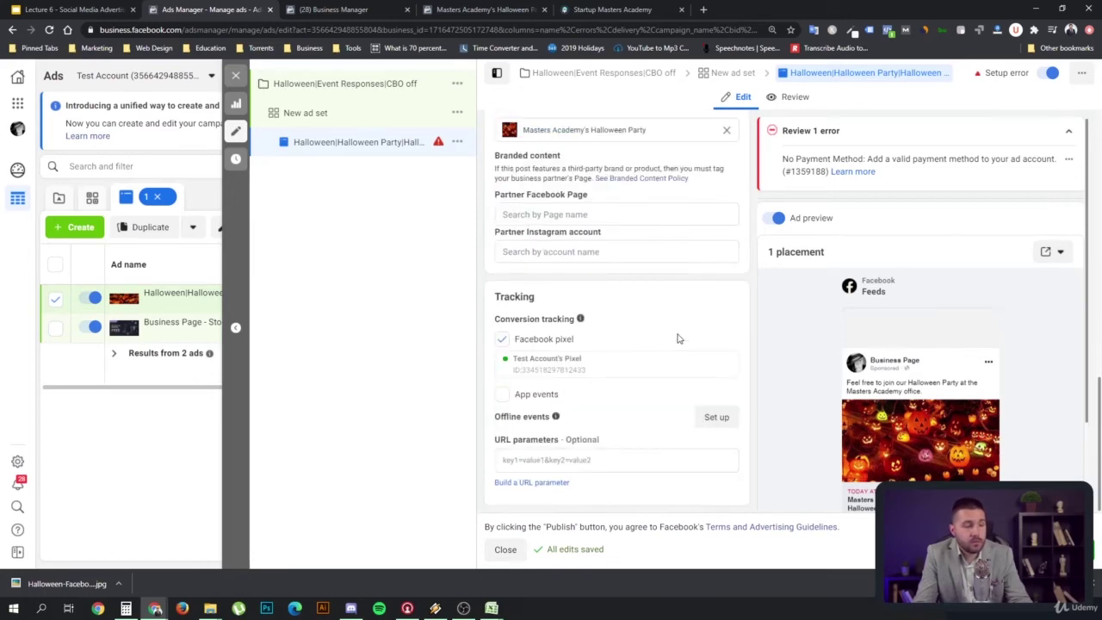
Enlarge the Halloween Party ad's preview as Mobile News Feed, examine it, and close it.
scroll(804, 361, "down", 2)
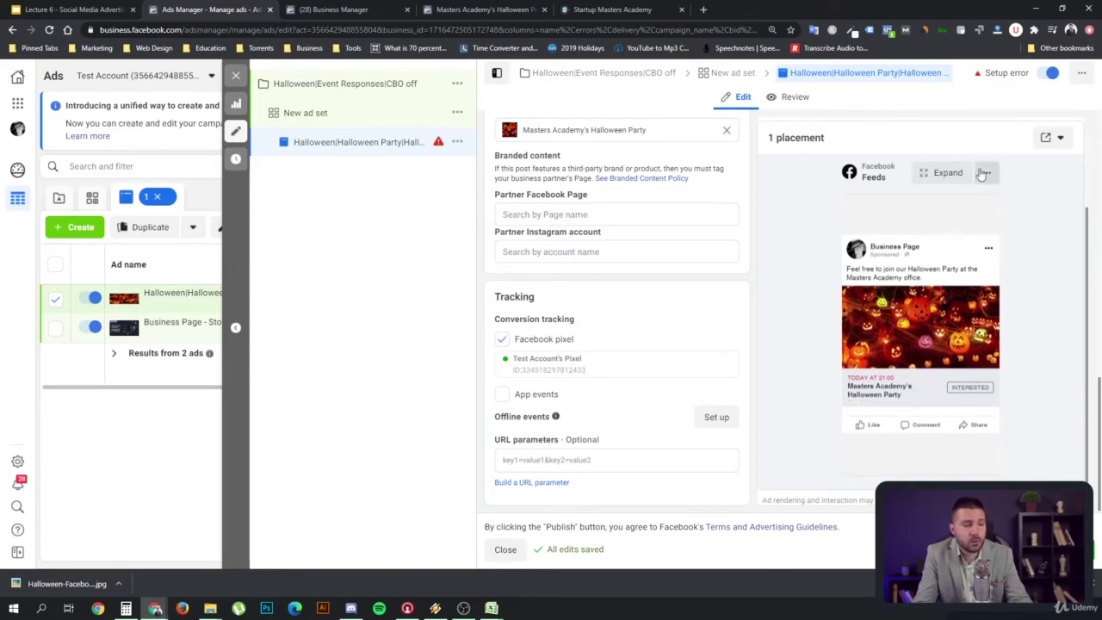
left_click(952, 173)
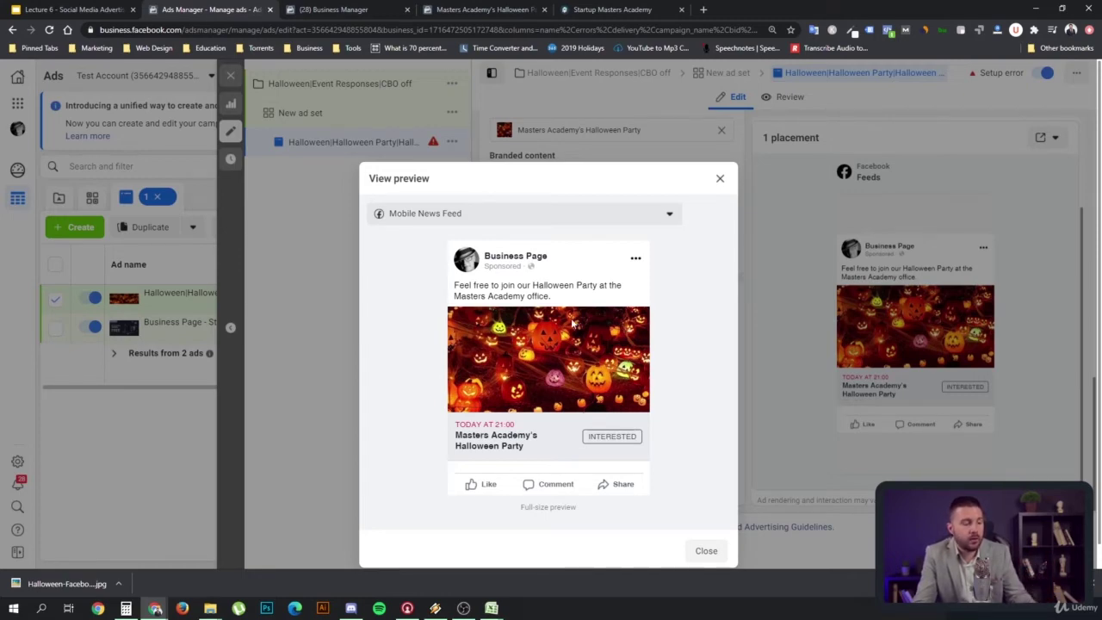
left_click(719, 180)
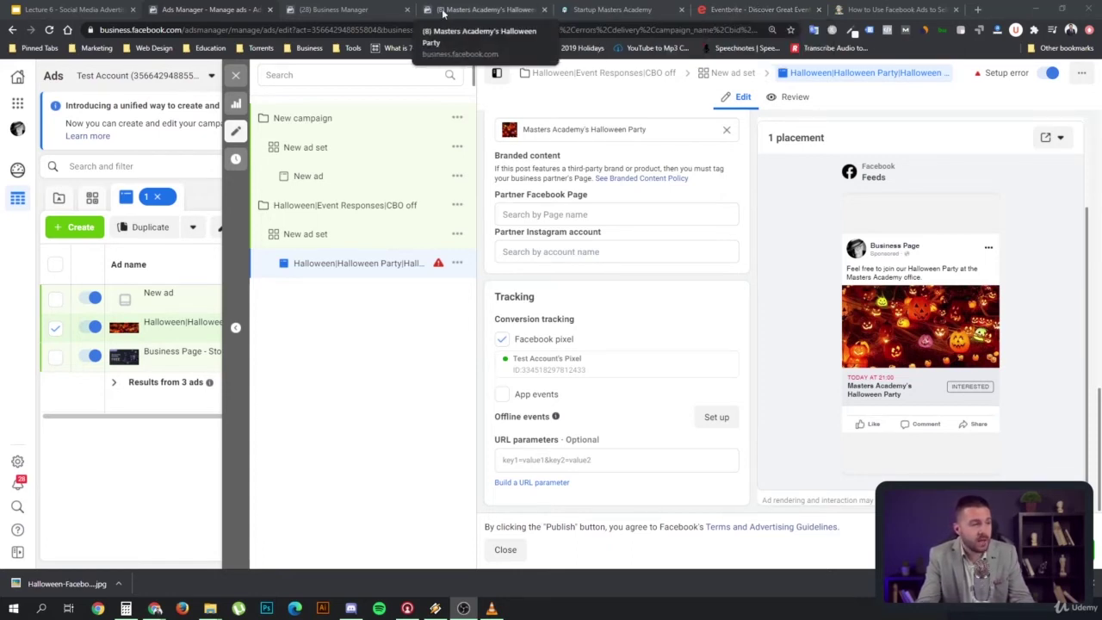
Examine the Eventbrite tracking, ticket URL, creative and audience settings in the event page's Boost event dialog, and view the Eventbrite website.
left_click(465, 12)
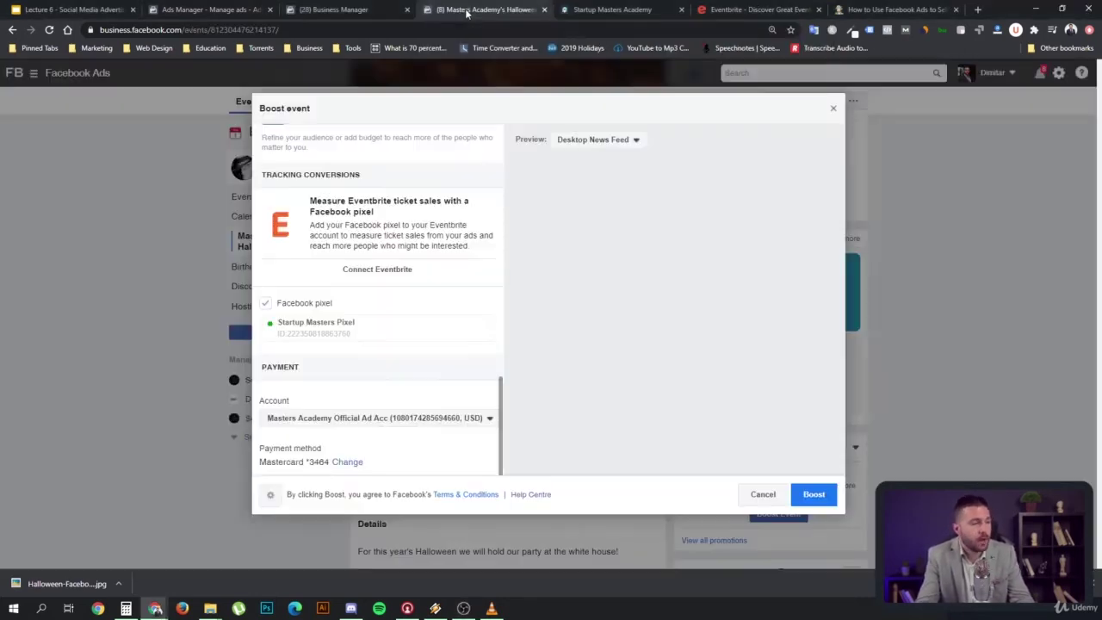
scroll(441, 244, "up", 2)
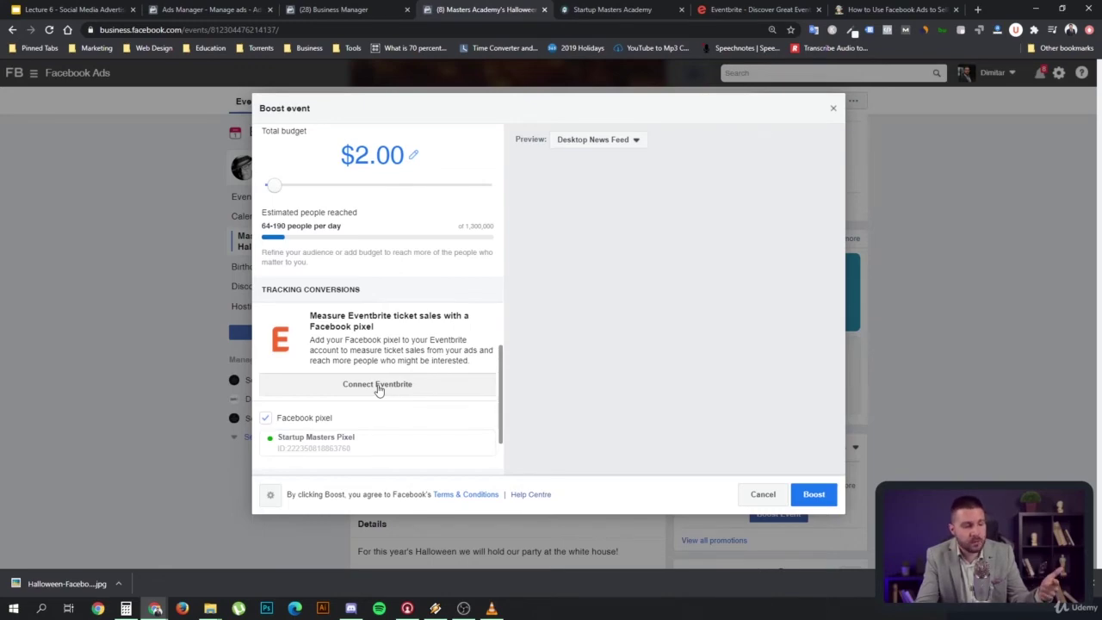
scroll(377, 389, "up", 15)
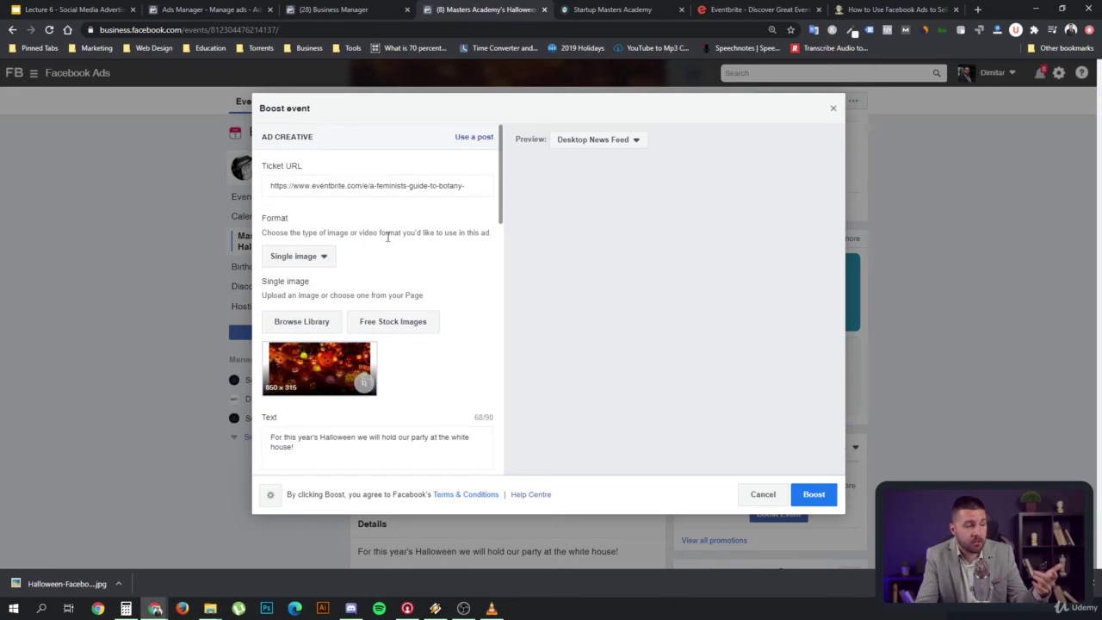
scroll(399, 247, "down", 5)
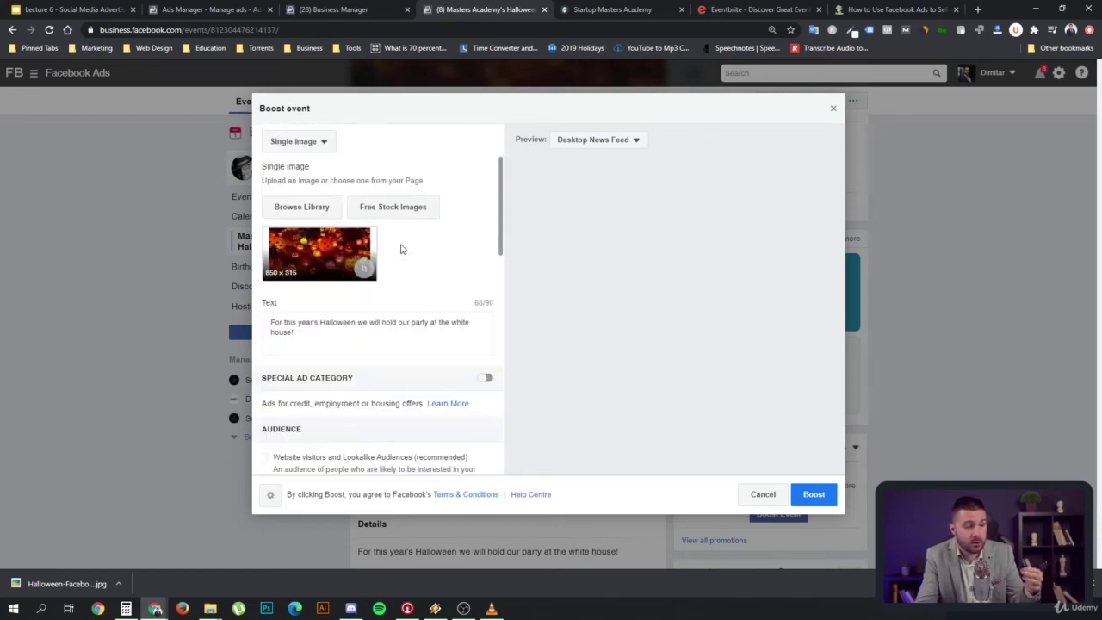
scroll(401, 252, "down", 2)
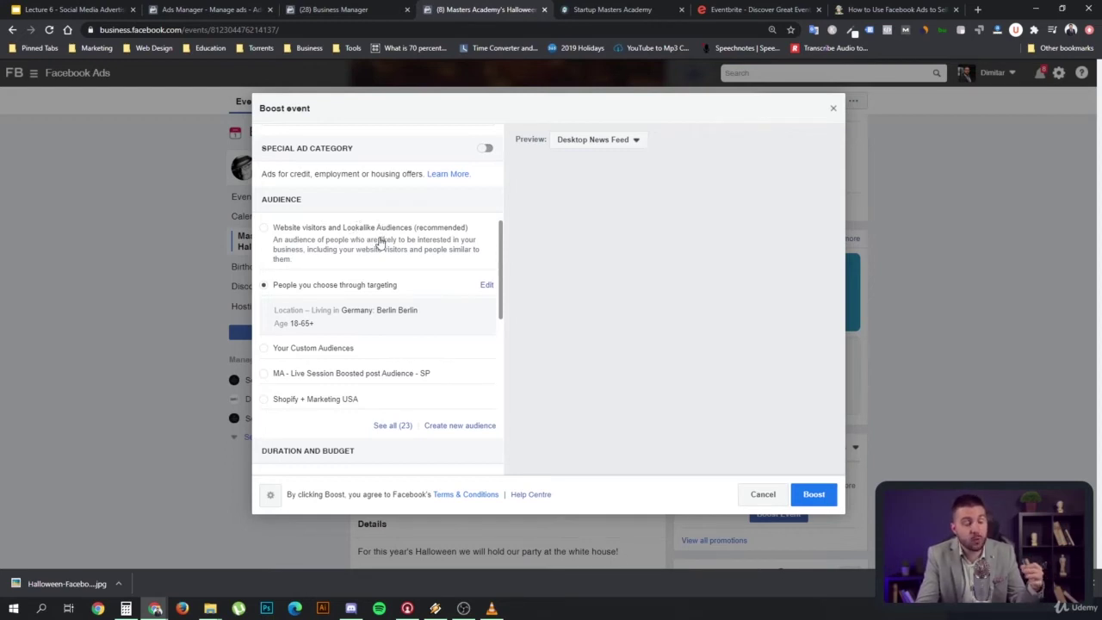
left_click(722, 10)
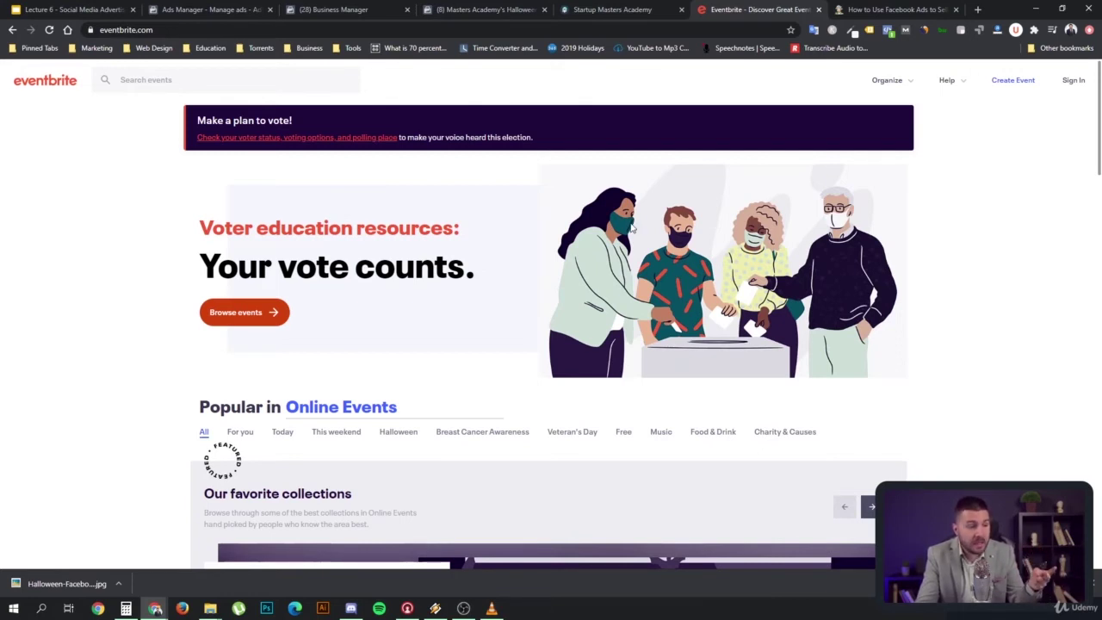
Open the Social Media Examiner article on selling event tickets, dismiss its report offer, and find the example of Eventbrite tickets on a Facebook event.
left_click(873, 16)
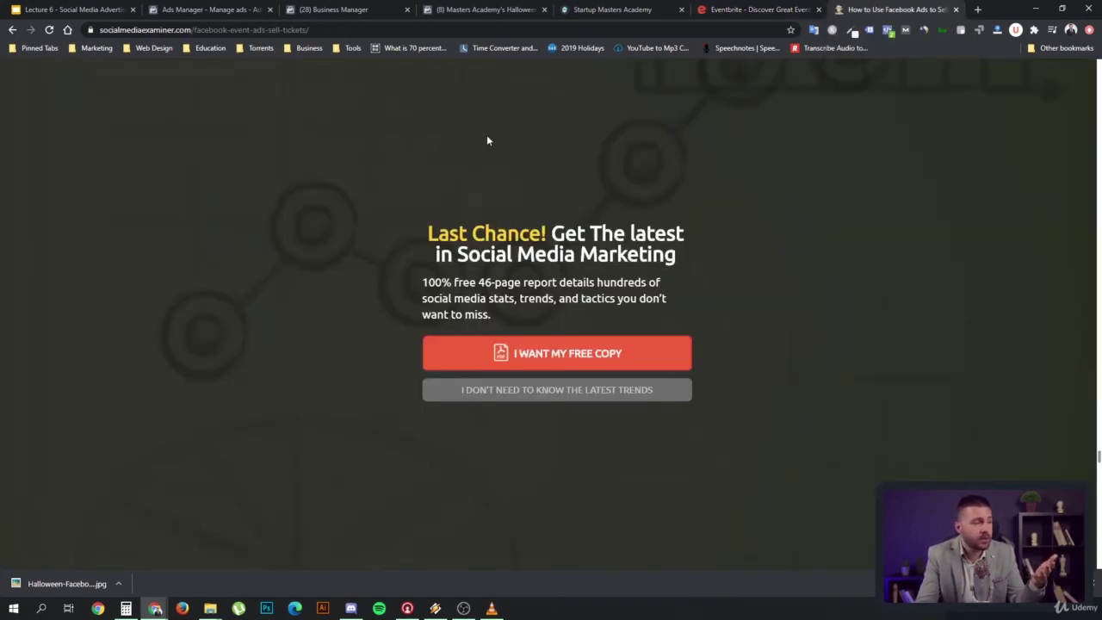
left_click(853, 212)
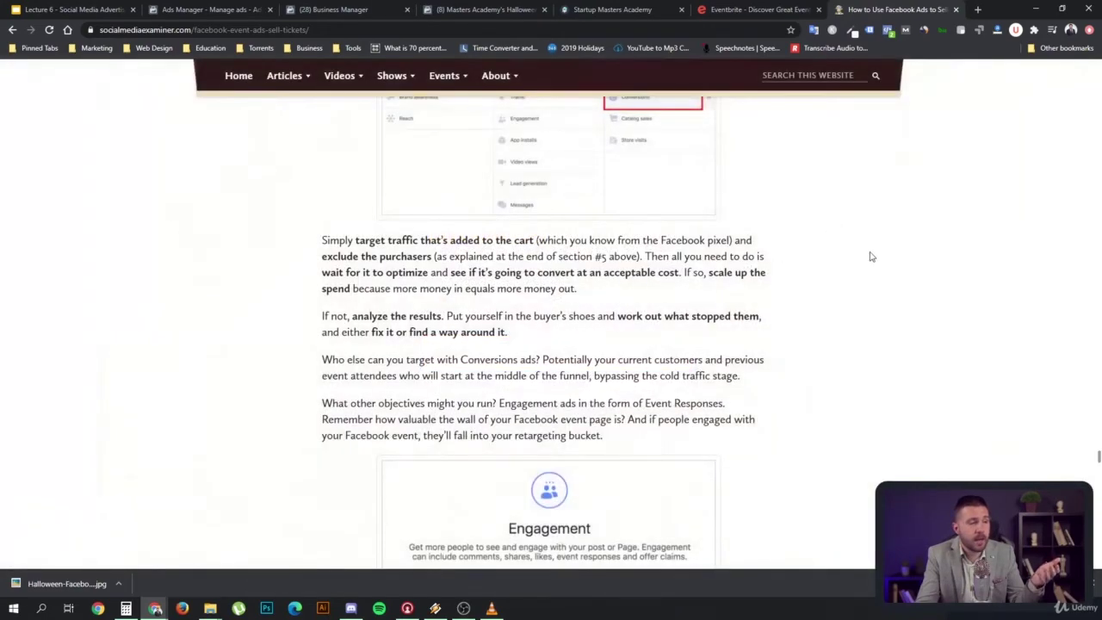
scroll(868, 253, "up", 3)
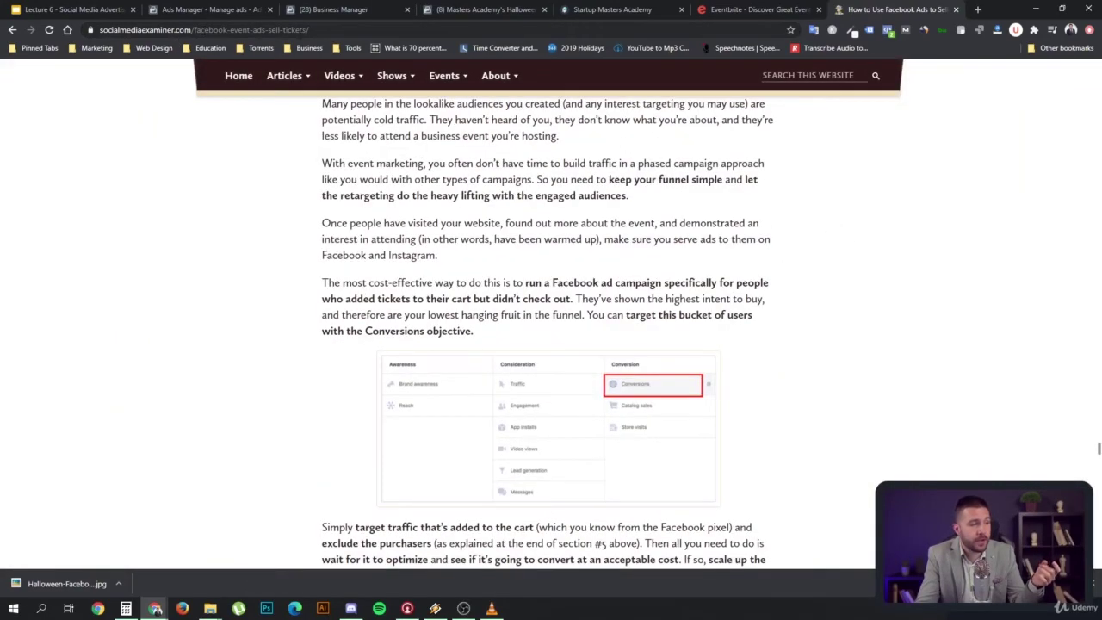
scroll(755, 256, "up", 10)
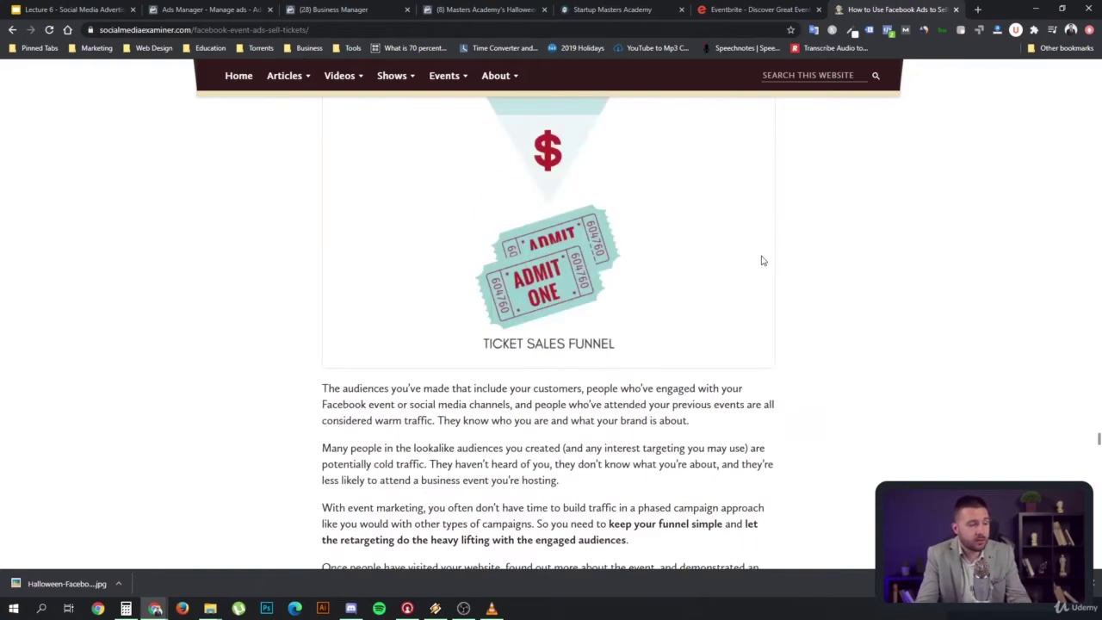
scroll(468, 127, "up", 10)
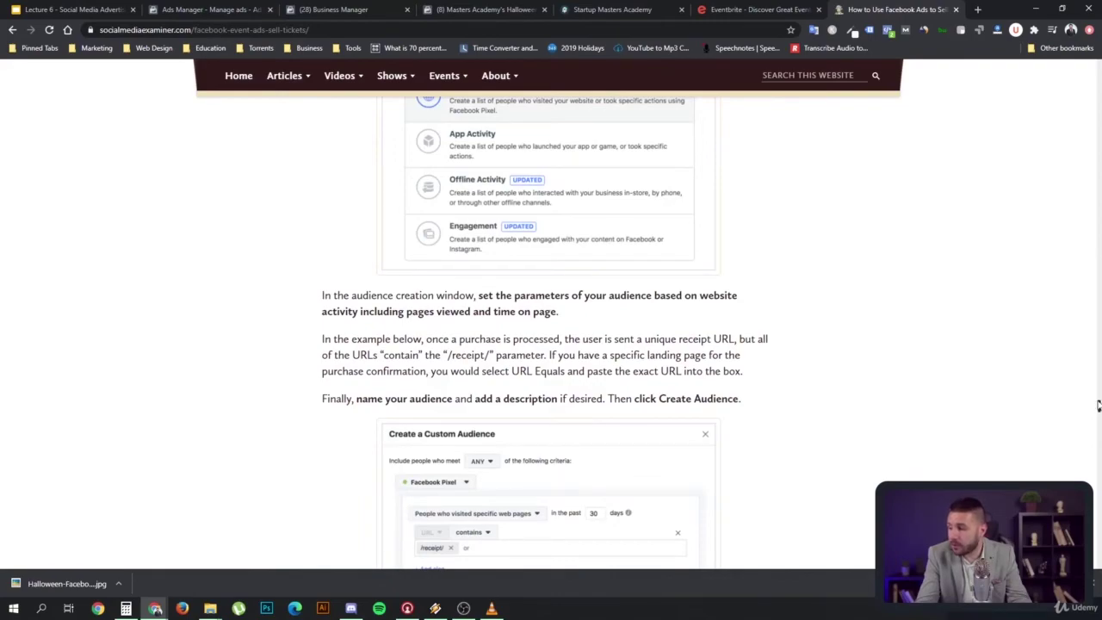
left_click_drag(1099, 405, 1088, 136)
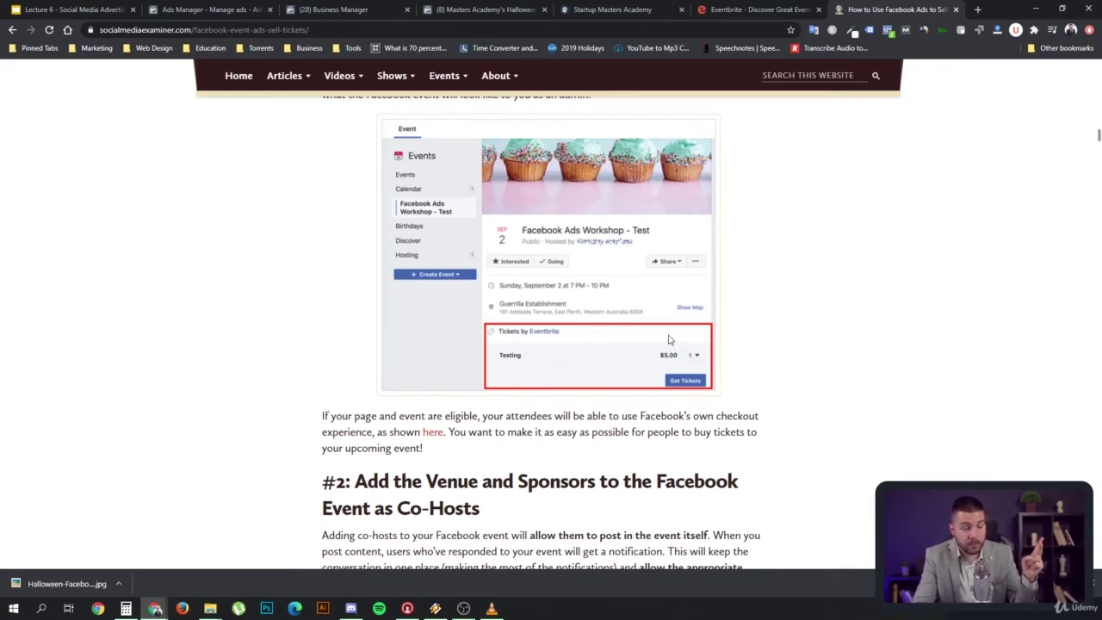
Read the article's sections on event co-hosts, posting on the event page, and creating custom and lookalike audiences from customer data.
scroll(799, 332, "down", 5)
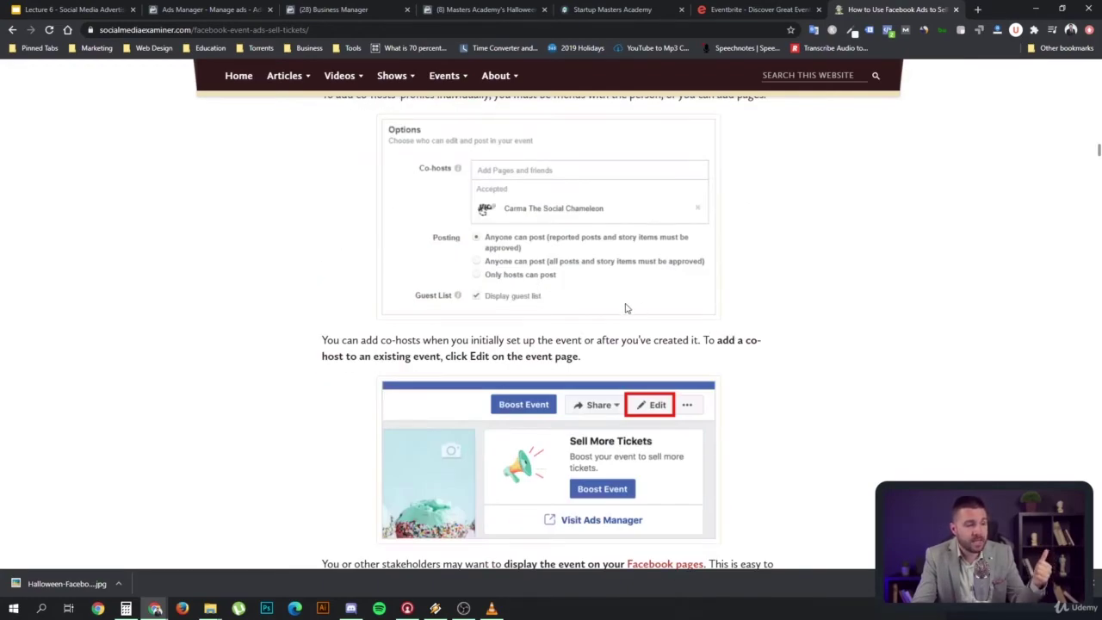
scroll(626, 308, "down", 10)
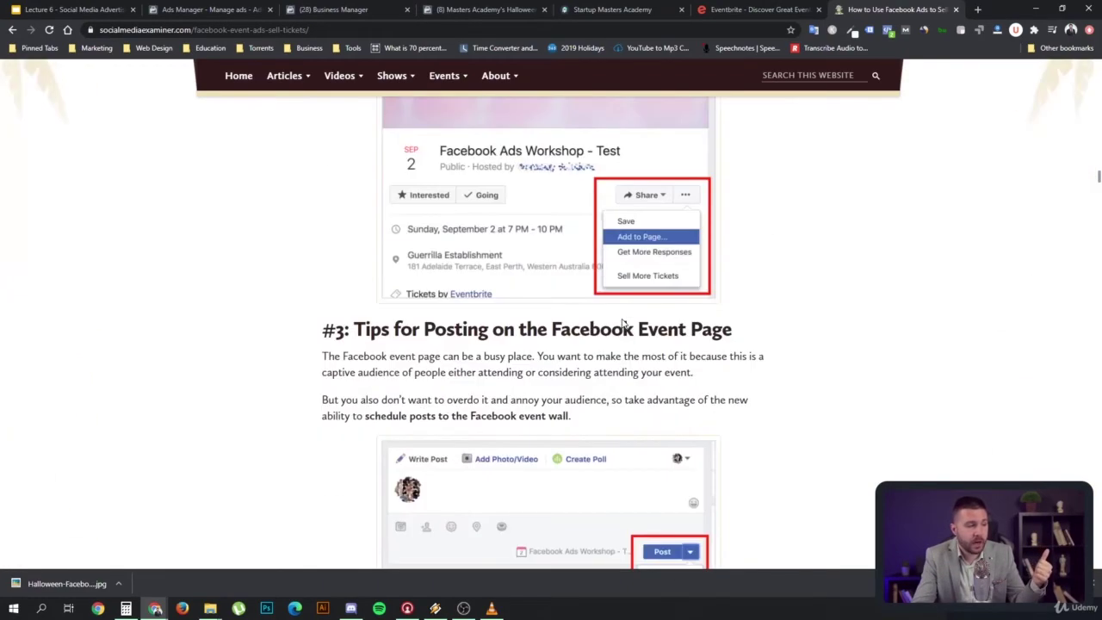
scroll(625, 324, "down", 15)
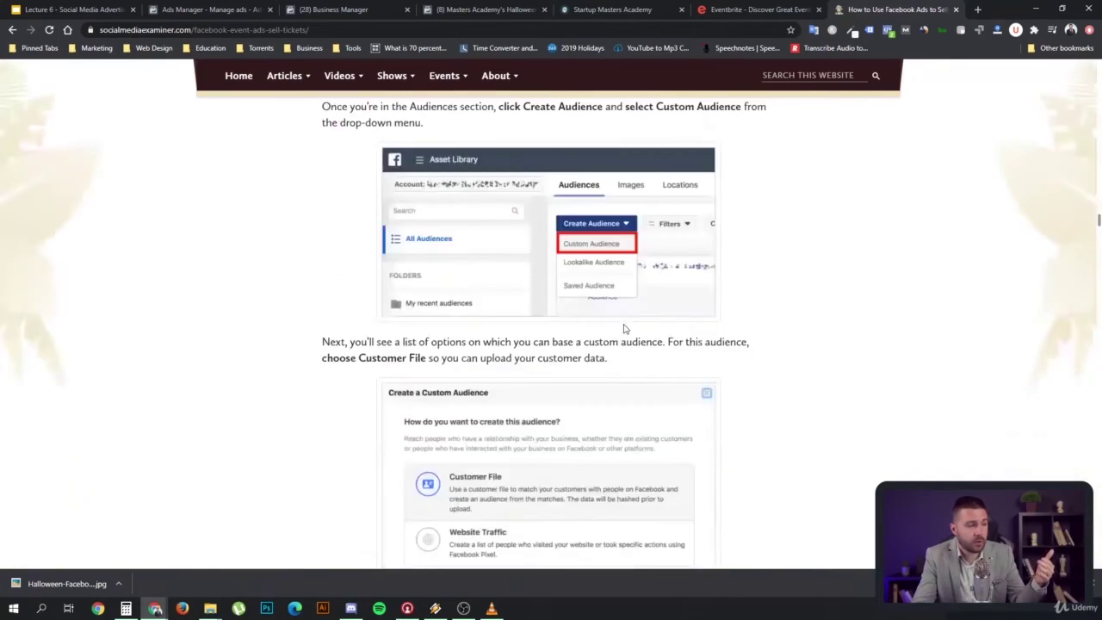
scroll(625, 328, "down", 10)
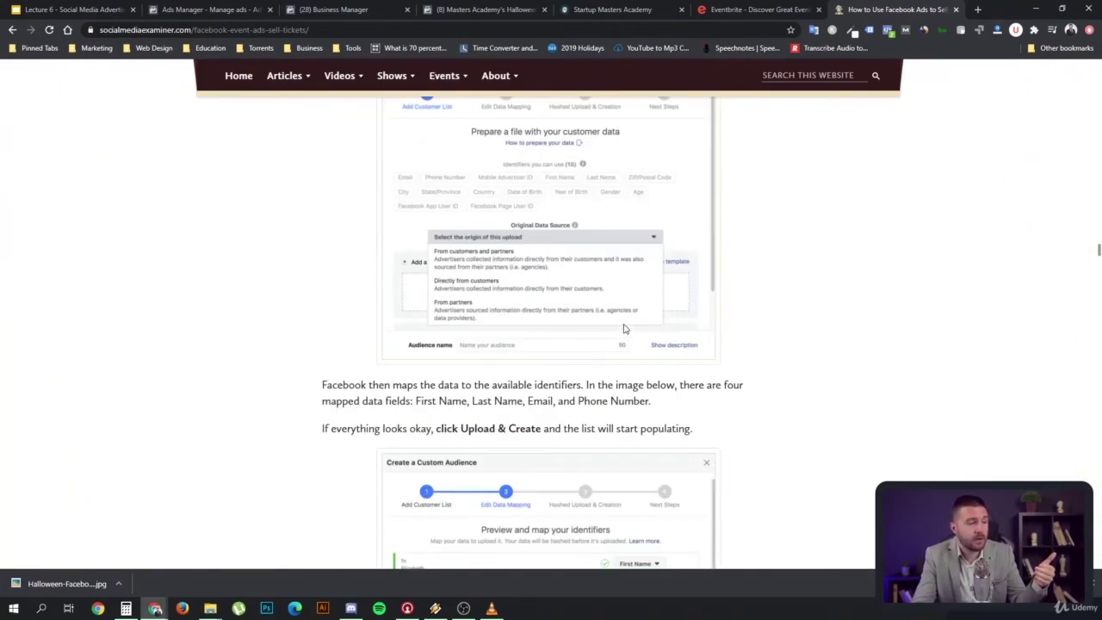
scroll(625, 329, "down", 3)
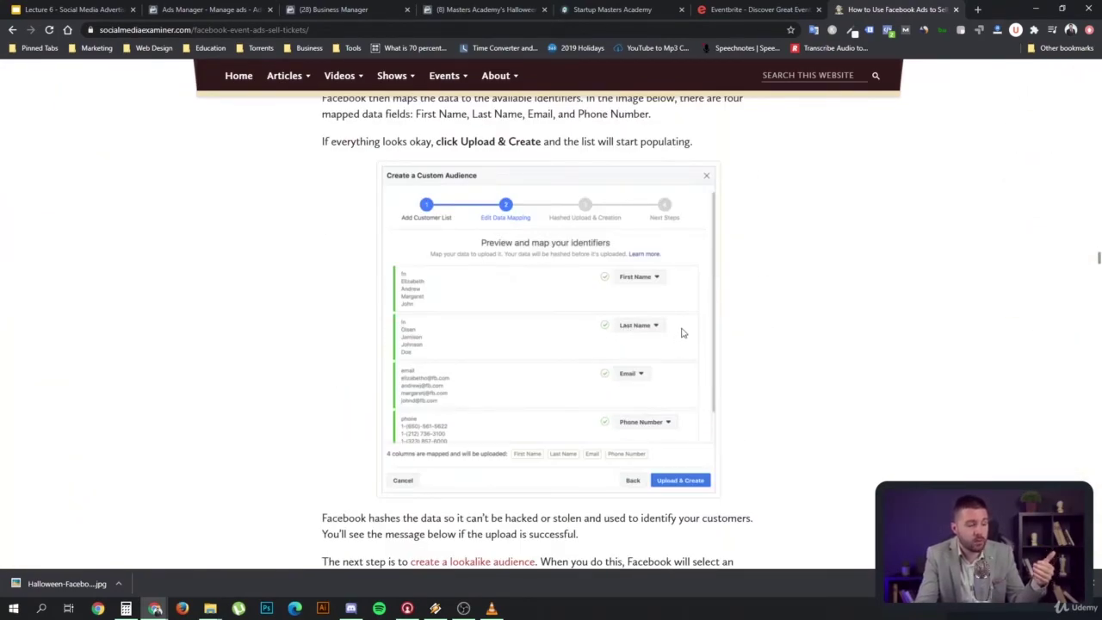
scroll(680, 334, "down", 5)
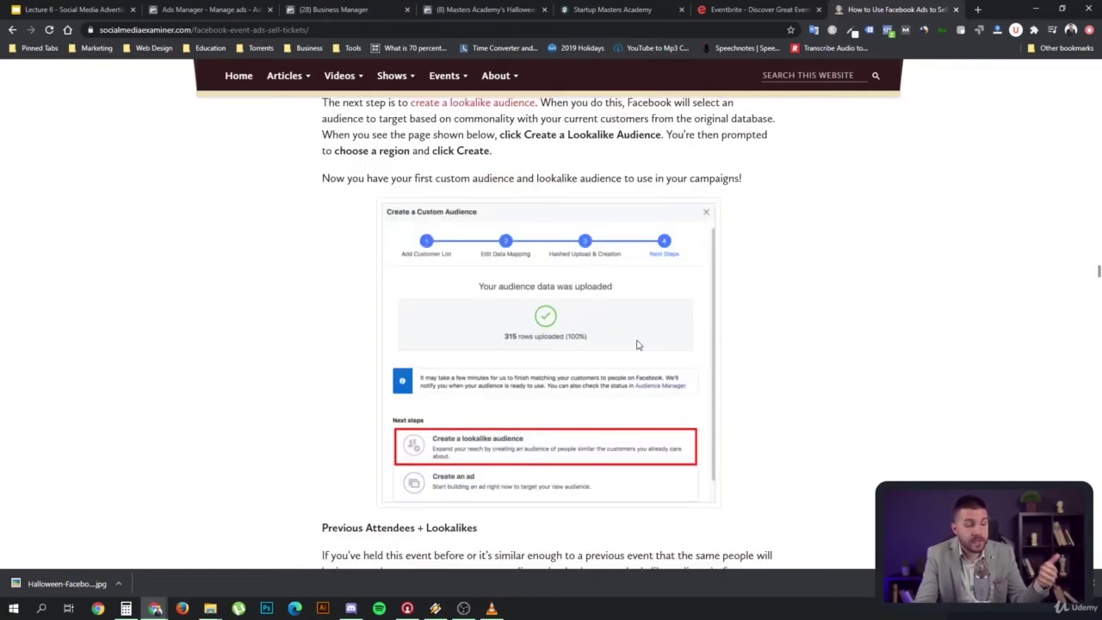
Read the article's sections on previous attendees, their lookalikes, and building a custom audience from event engagement.
scroll(616, 350, "down", 1)
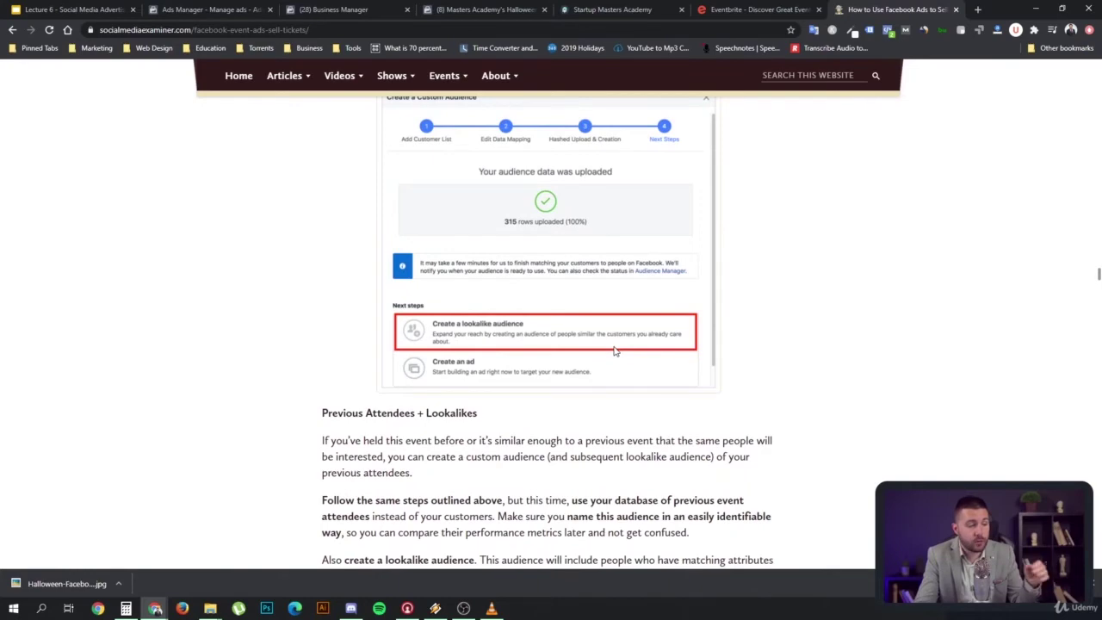
scroll(615, 351, "down", 1)
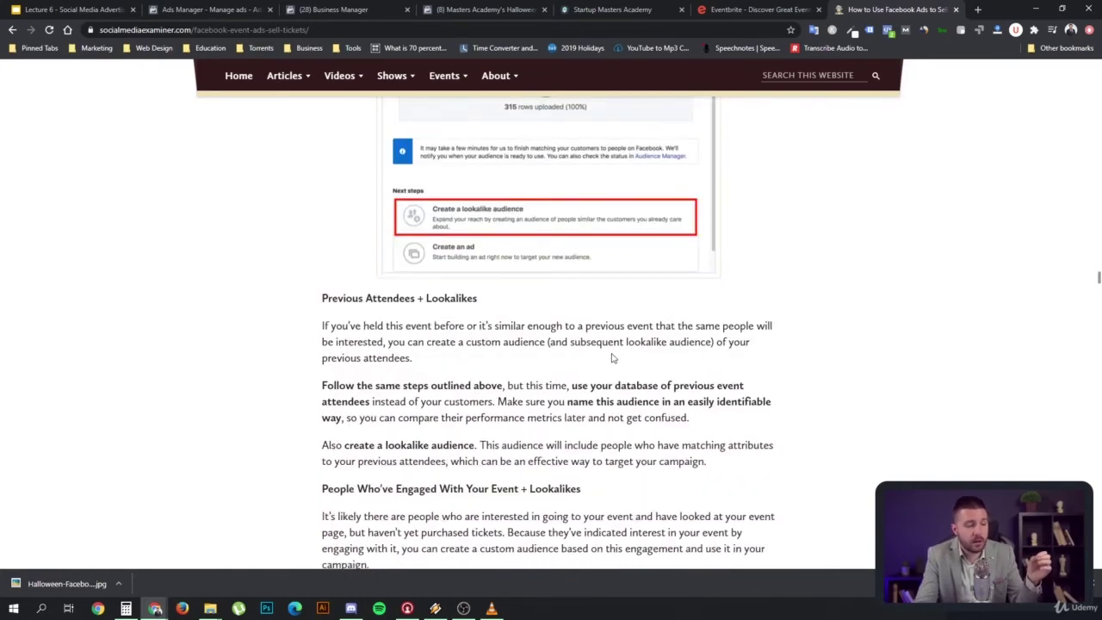
scroll(613, 358, "down", 4)
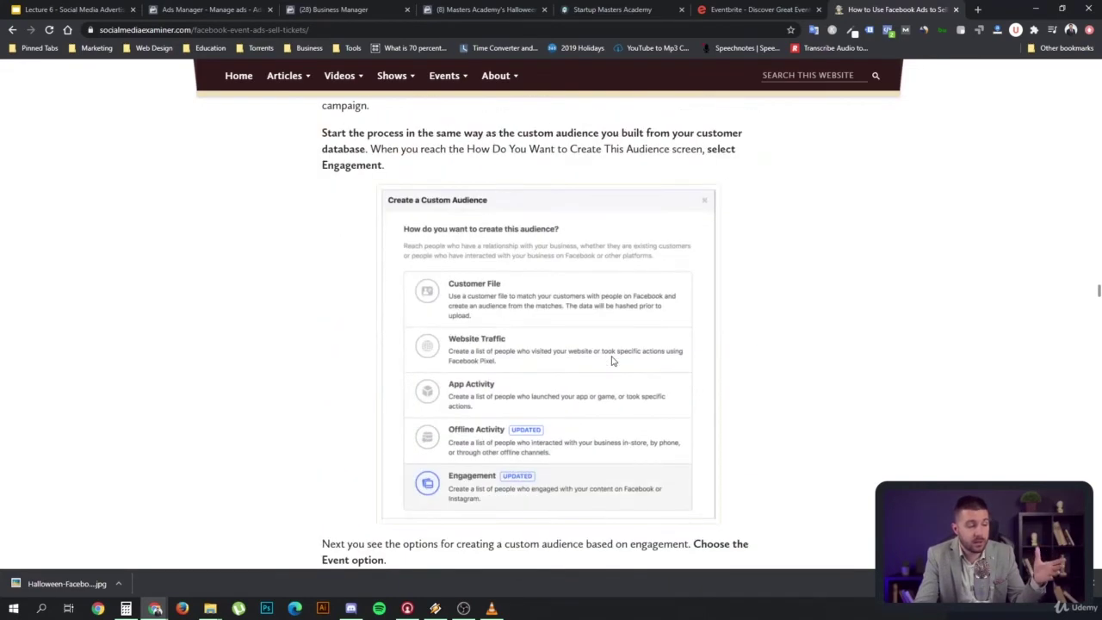
scroll(613, 361, "down", 1)
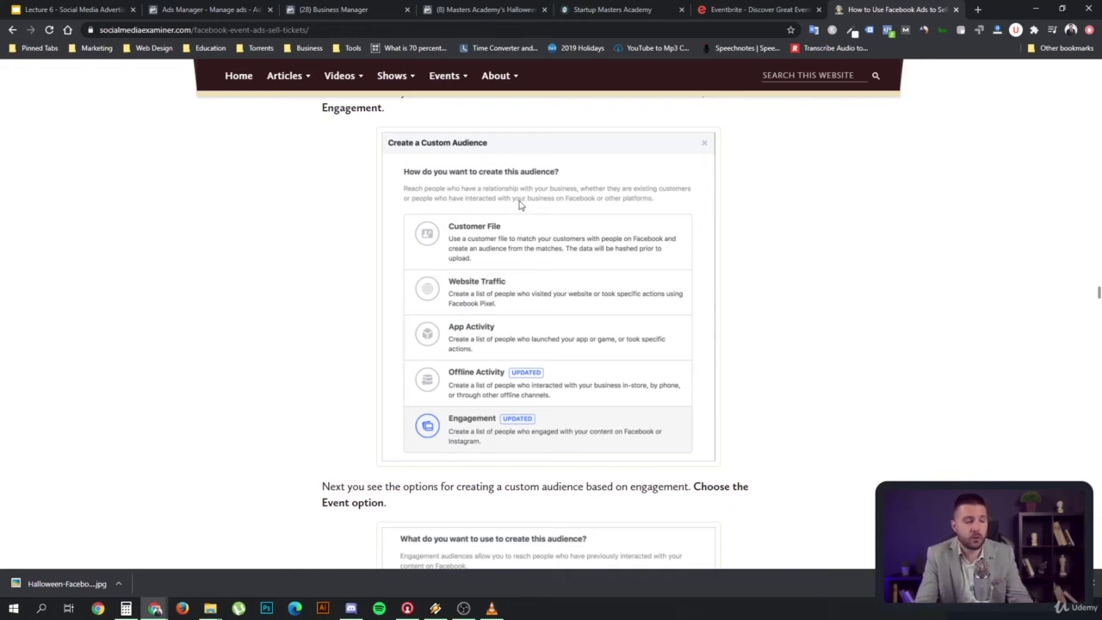
Return to Ads Manager, leave the ad editor without publishing the draft items, and open the Audiences page.
left_click(225, 10)
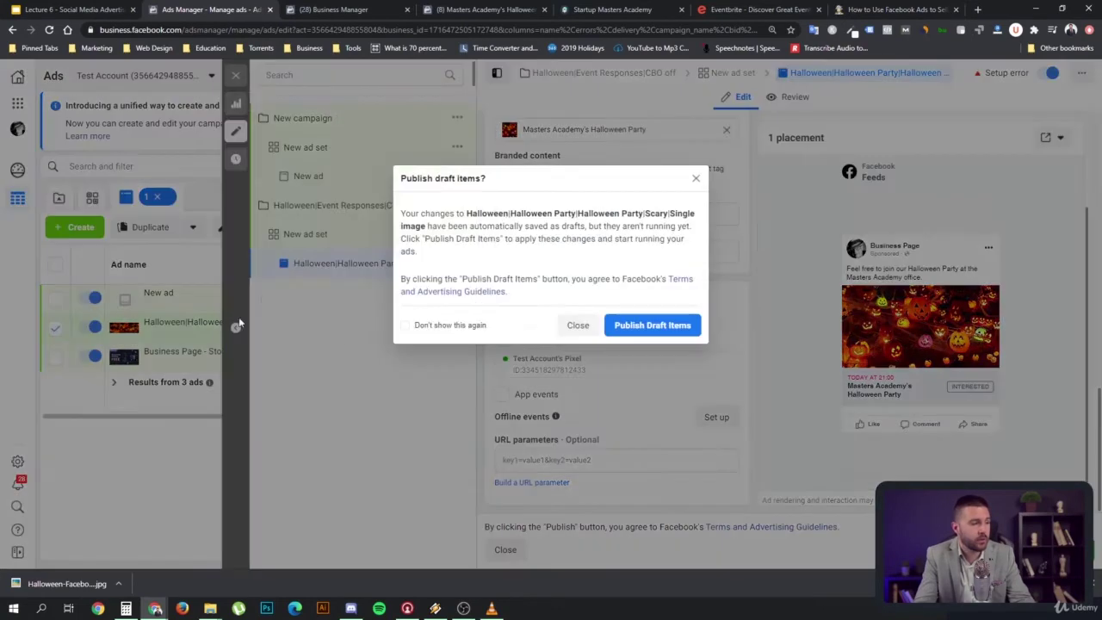
left_click(573, 327)
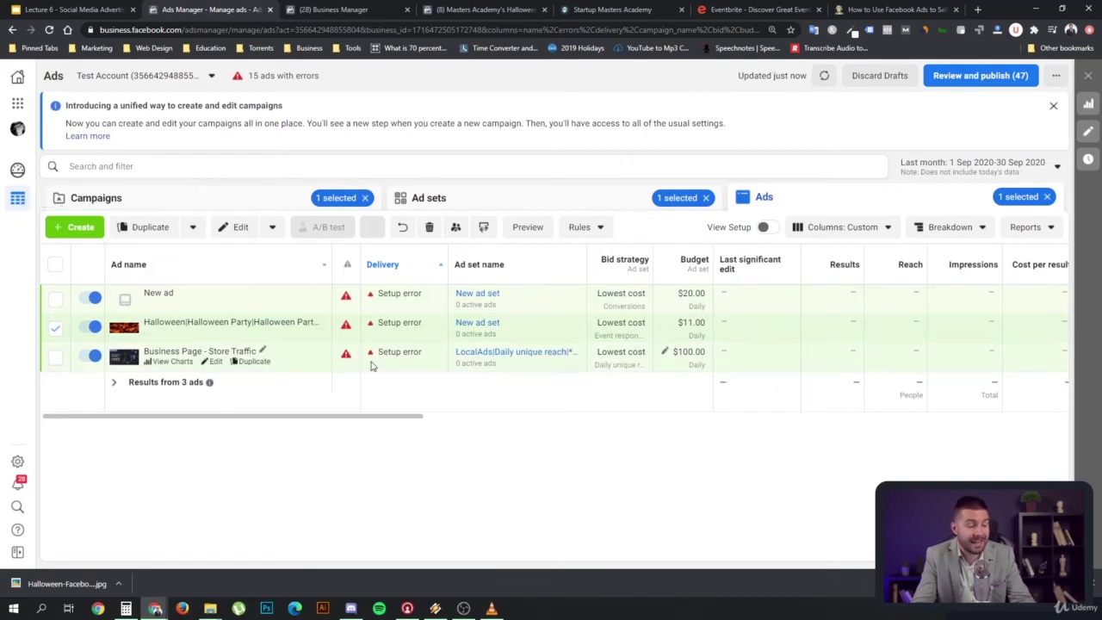
left_click(17, 102)
left_click(172, 160)
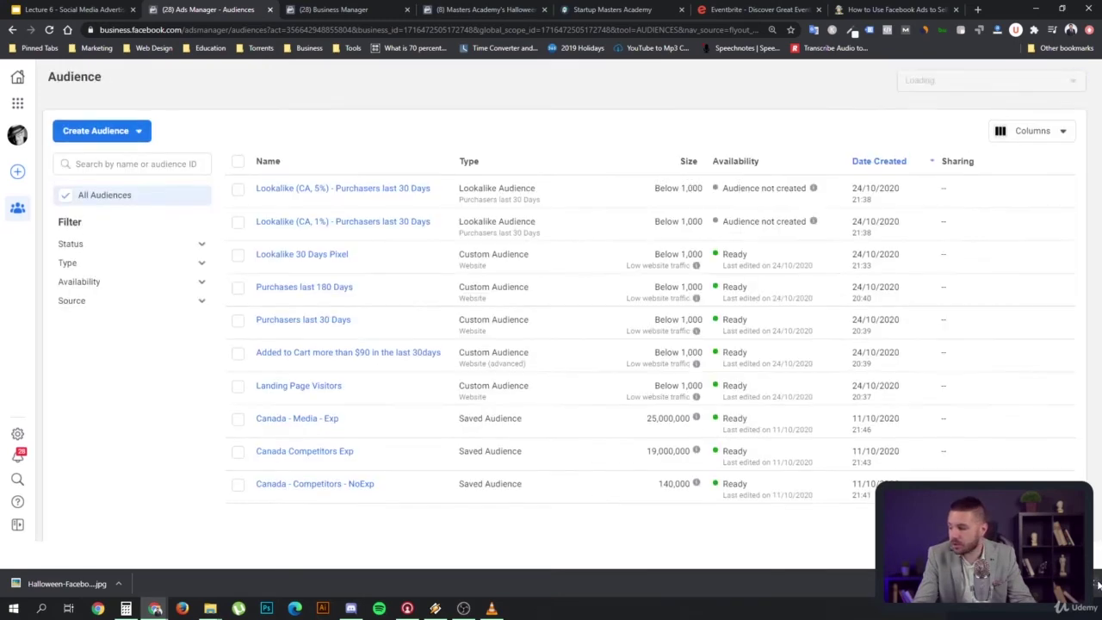
left_click(1096, 584)
Start a custom audience based on Events and include people who have purchased tickets.
left_click(129, 134)
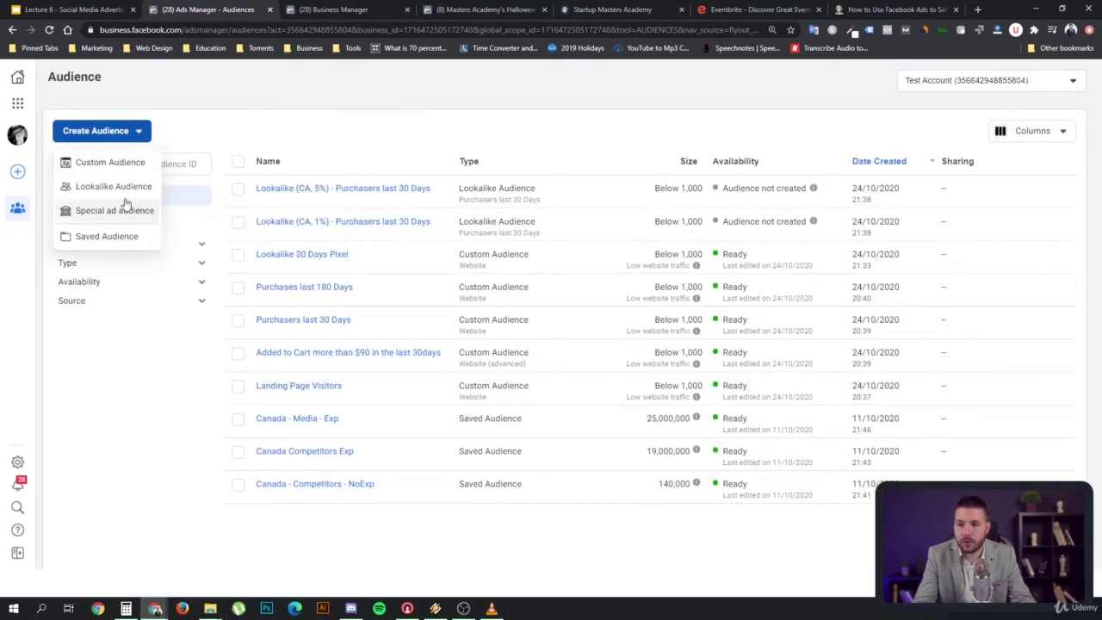
left_click(115, 165)
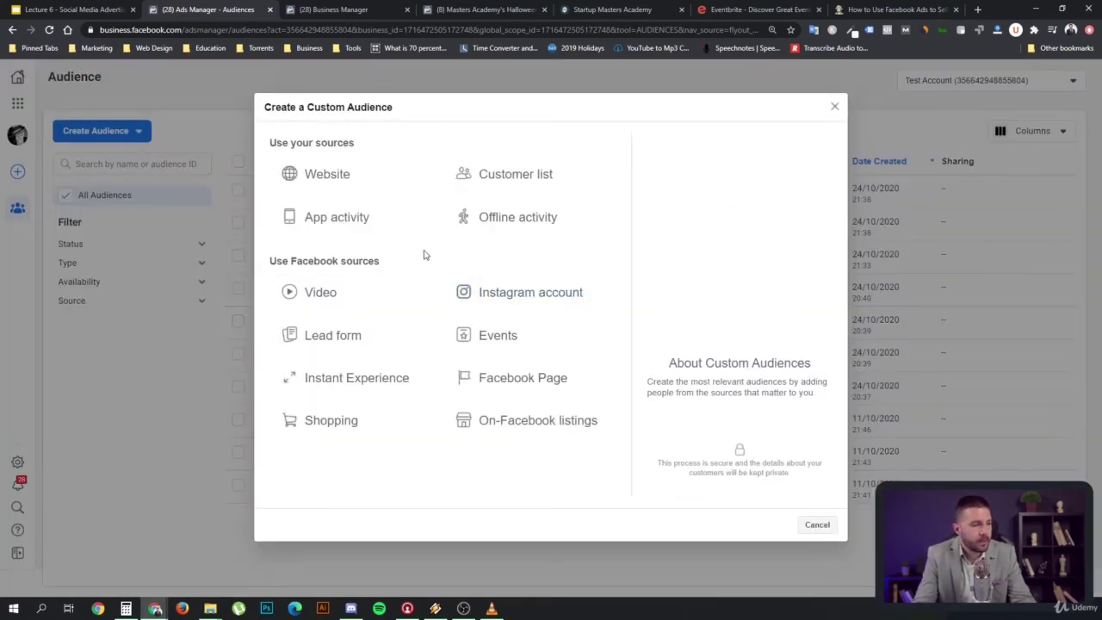
left_click(521, 346)
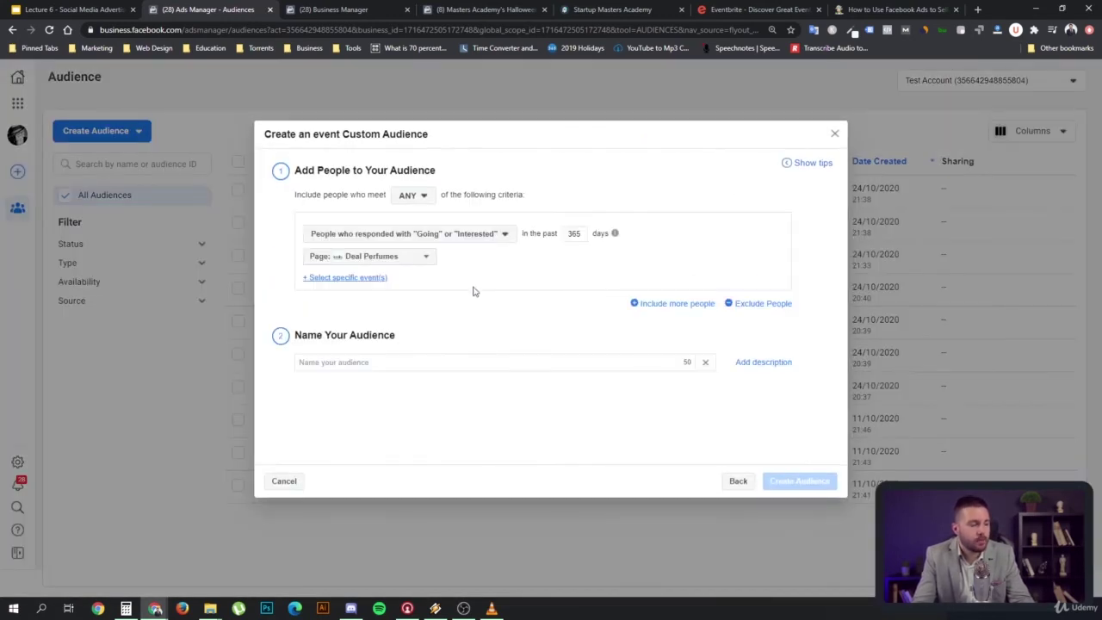
left_click(441, 241)
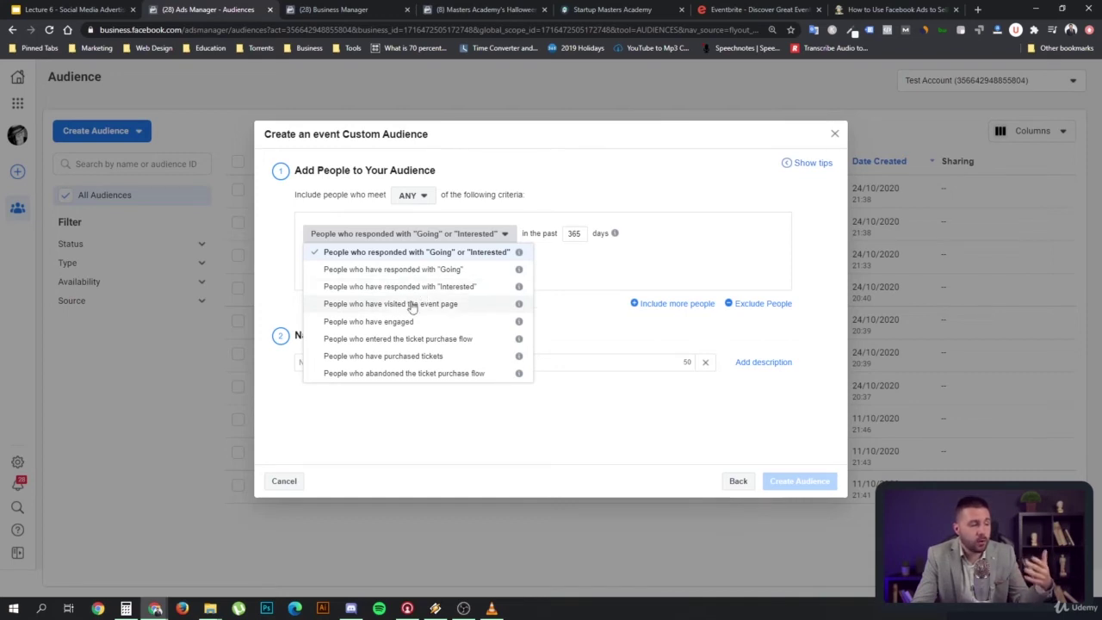
left_click(446, 355)
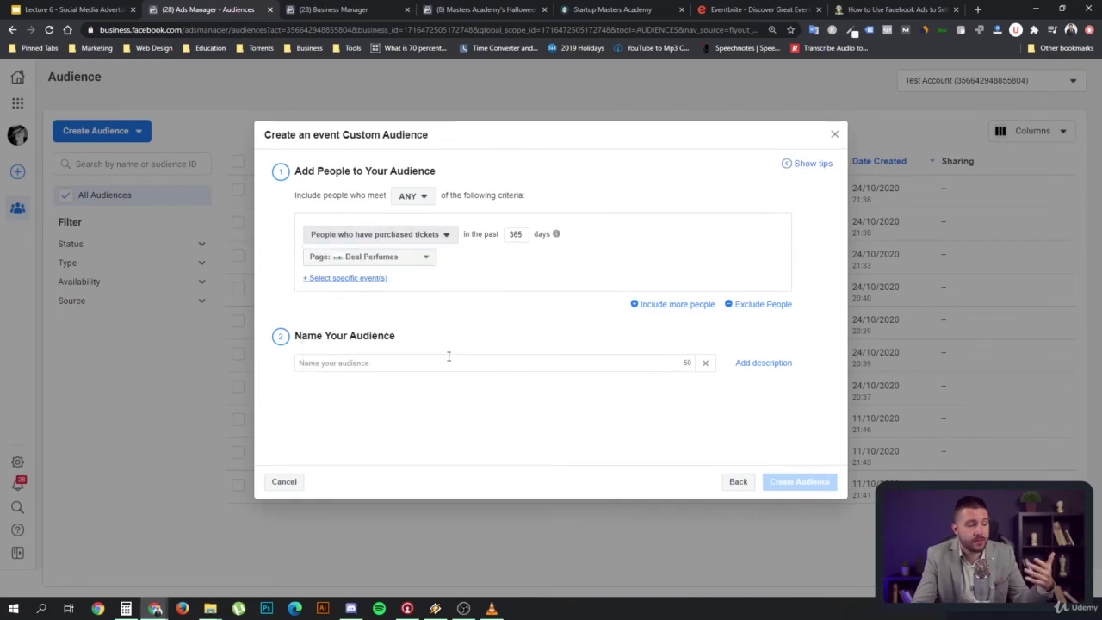
Set the custom audience's source page to Business Page and look for a specific event of that page.
left_click(413, 260)
scroll(423, 379, "down", 2)
scroll(423, 379, "down", 5)
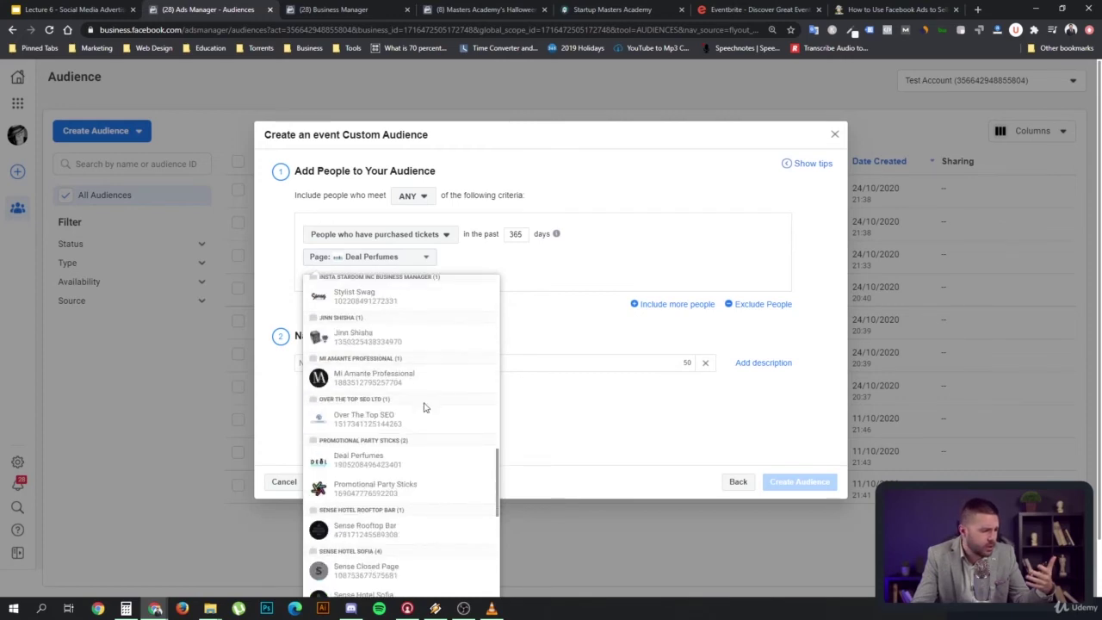
scroll(423, 405, "down", 3)
scroll(428, 413, "down", 3)
scroll(428, 420, "down", 5)
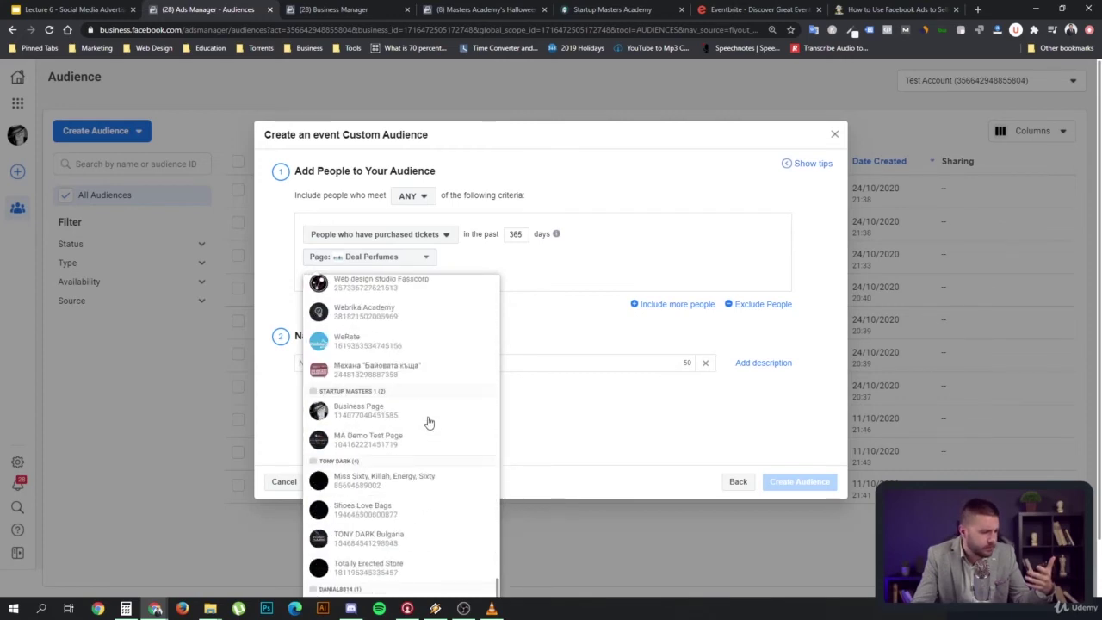
left_click(384, 396)
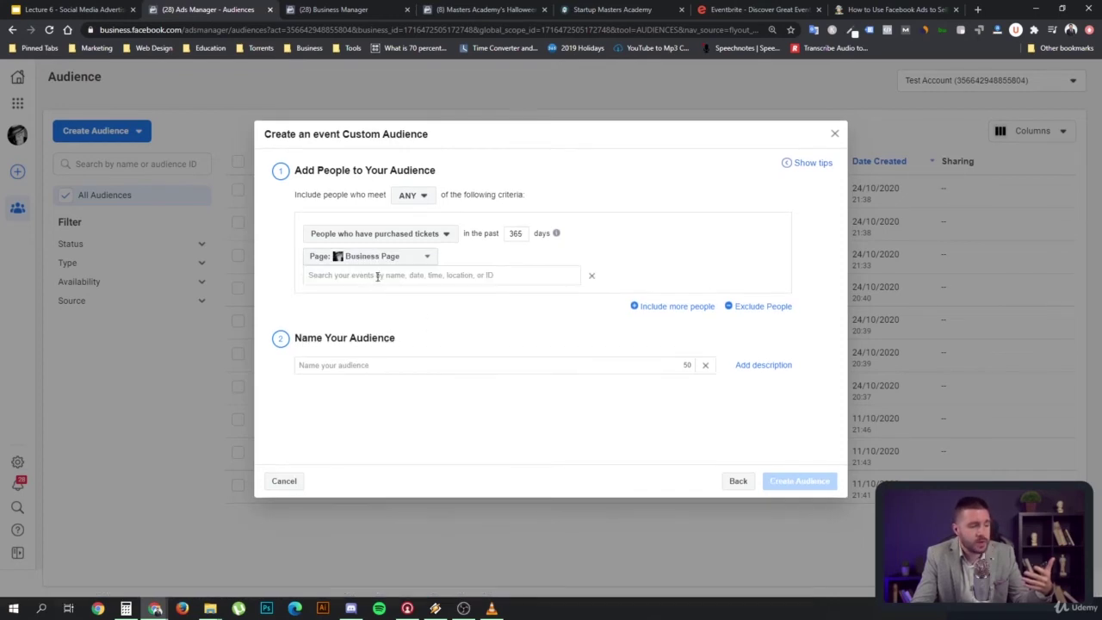
left_click(375, 276)
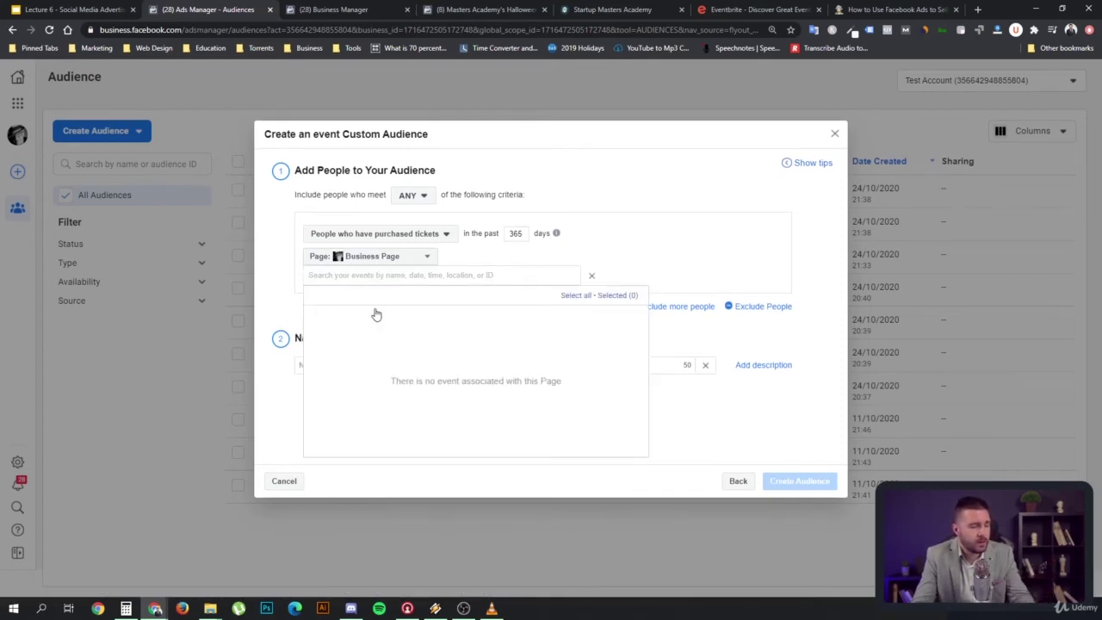
Cancel the Halloween Party's Boost event ad without saving a draft, and copy the event page's URL.
left_click(448, 9)
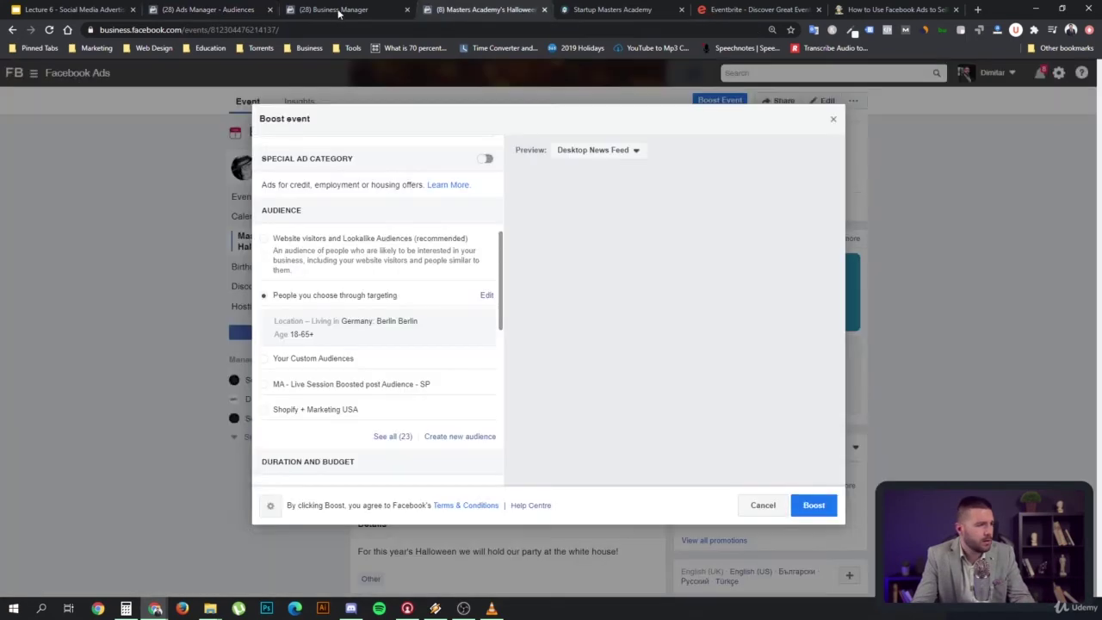
left_click(833, 119)
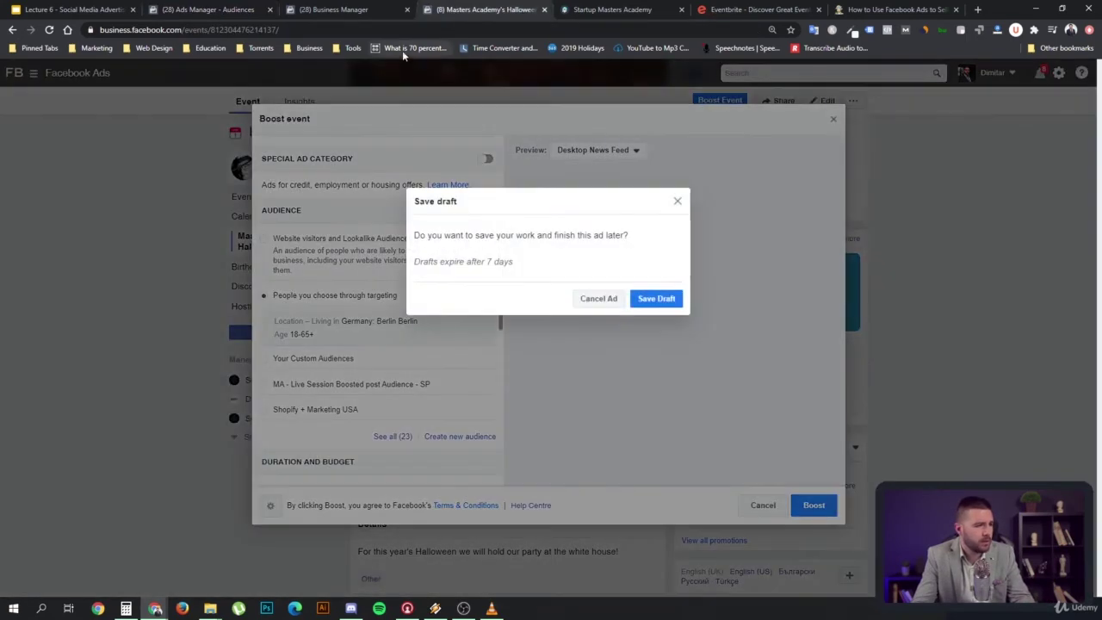
left_click(596, 299)
left_click(306, 31)
key("ctrl+c")
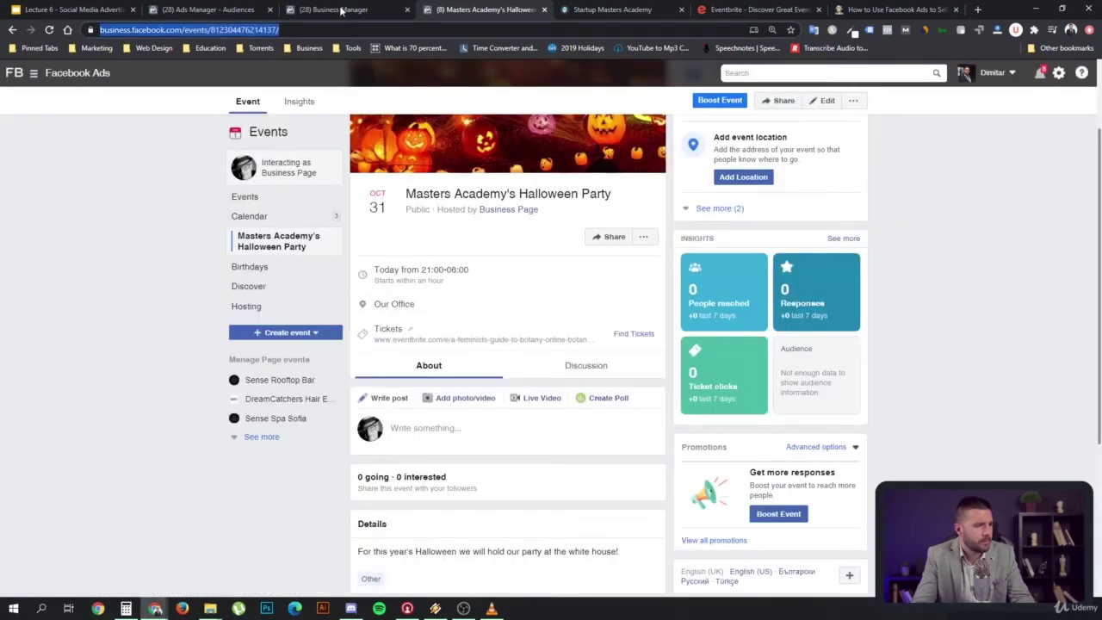
Try to find the Halloween Party in the custom audience's event search by its copied URL.
left_click(340, 11)
left_click(220, 17)
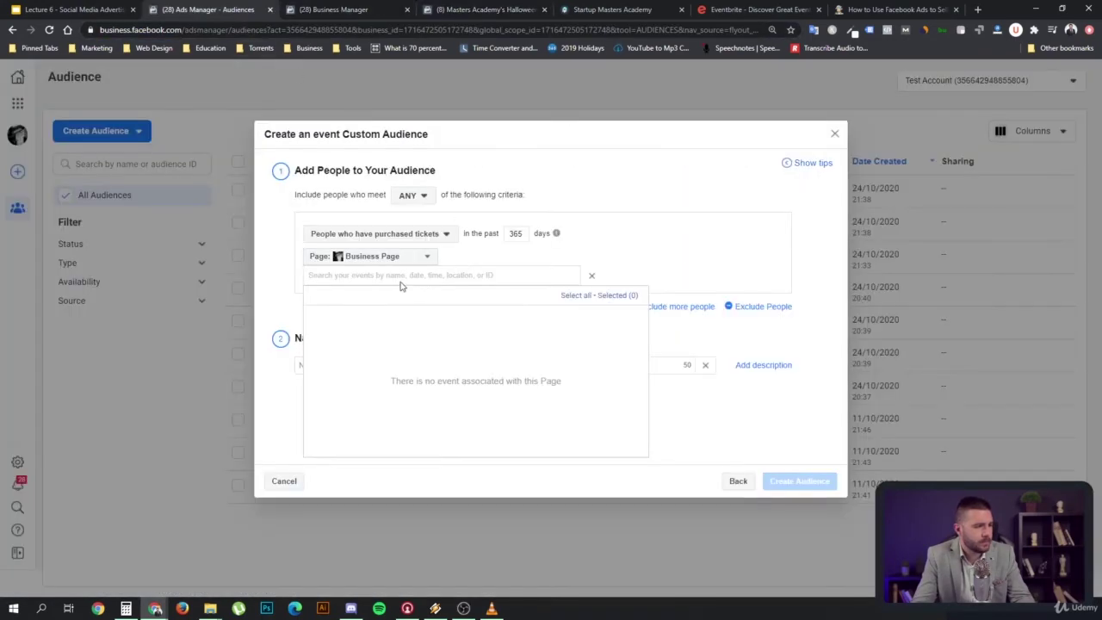
key("ctrl+v")
key("ctrl+a")
left_click(646, 263)
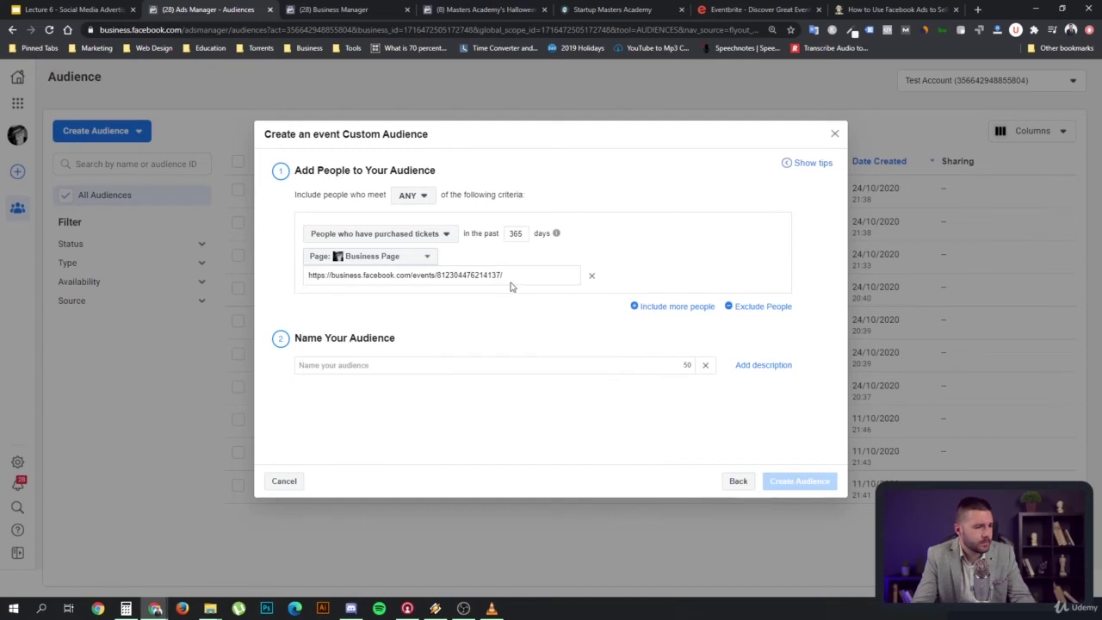
left_click(525, 276)
left_click(663, 244)
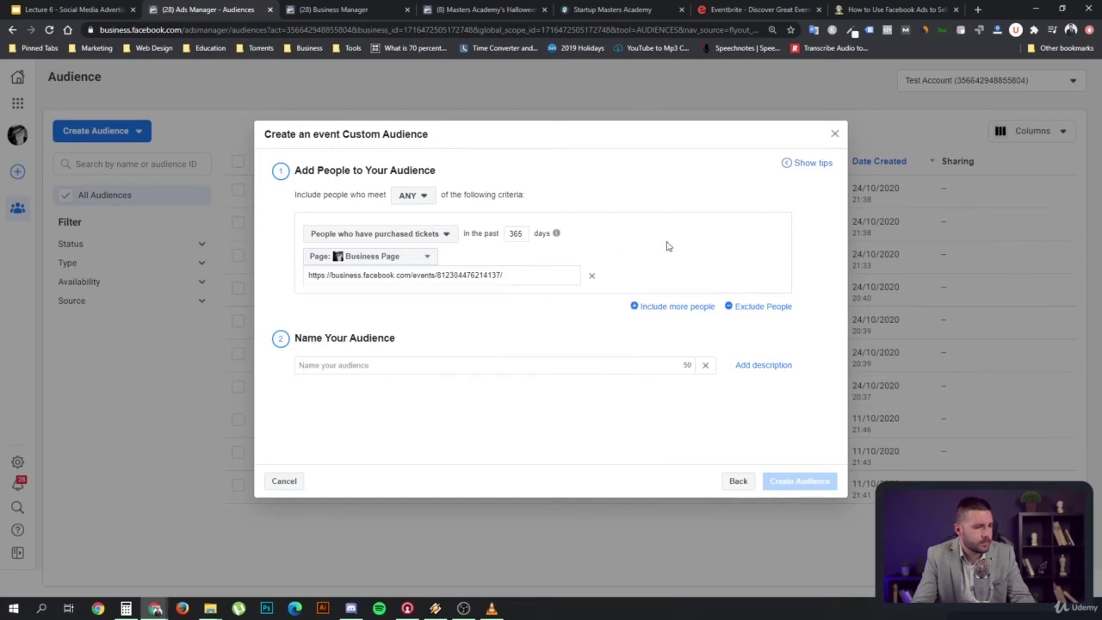
left_click(465, 276)
left_click(465, 273)
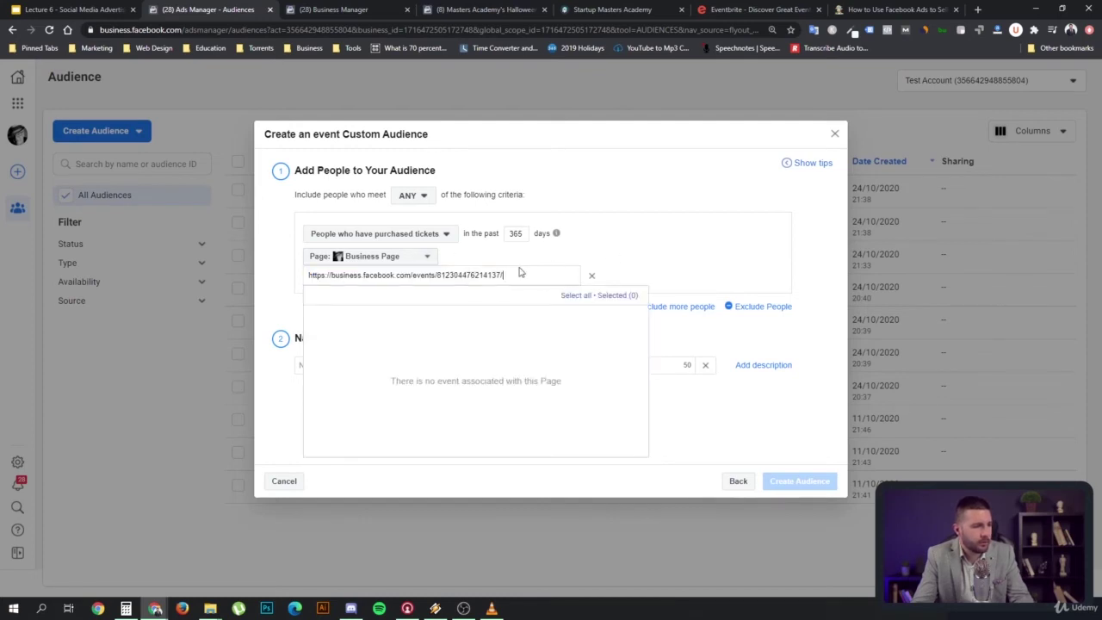
Change the audience criterion to people who responded with "Going" or "Interested" and check the event search again.
left_click(403, 233)
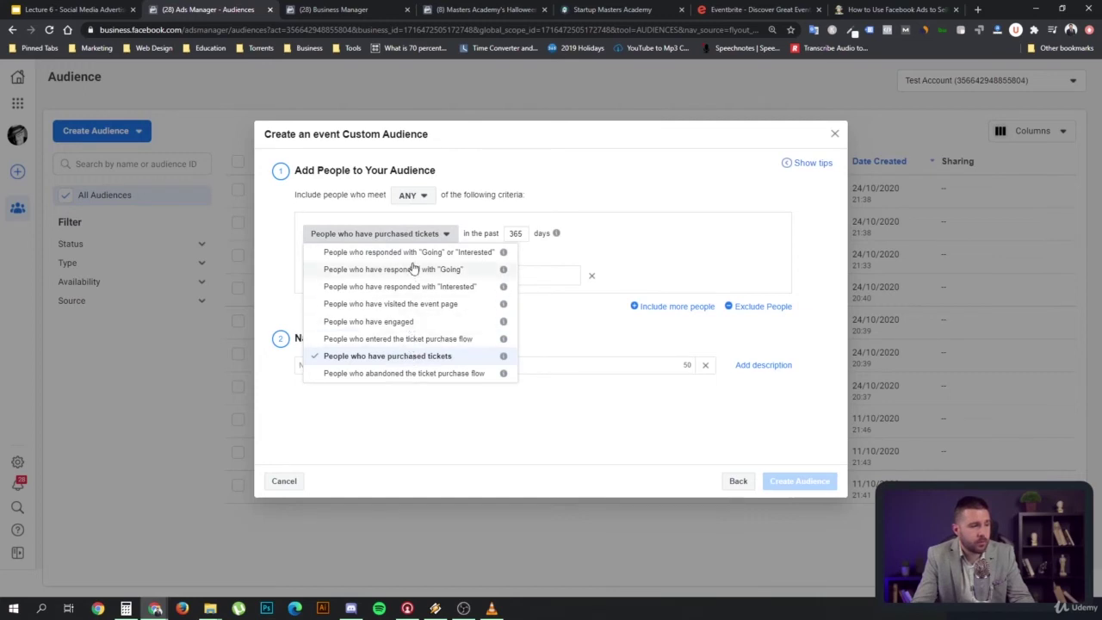
left_click(413, 254)
left_click(525, 276)
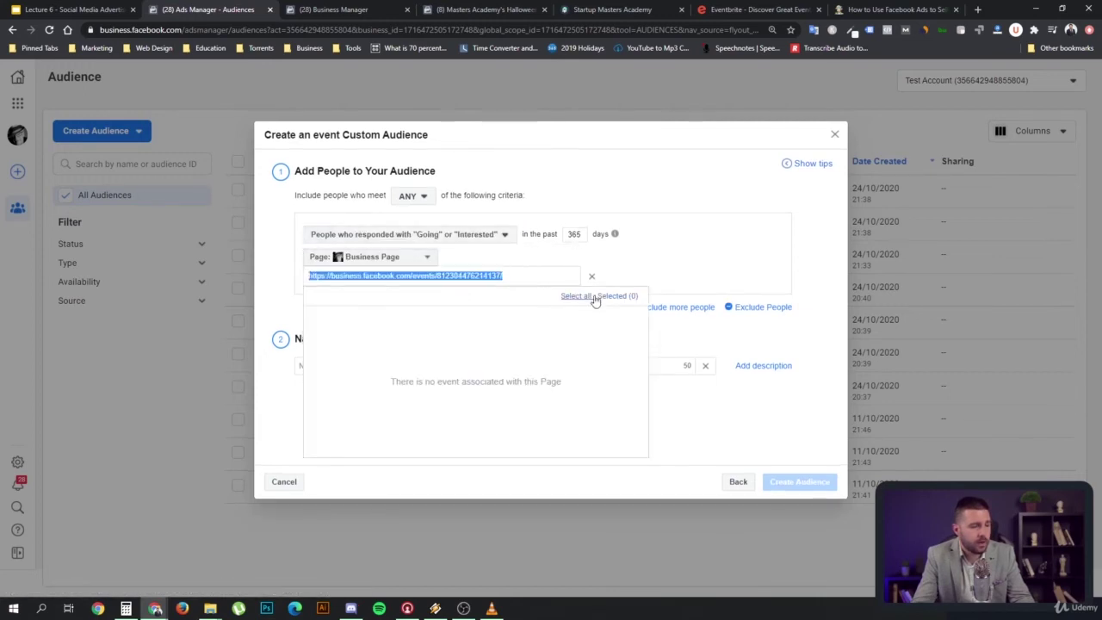
left_click(541, 252)
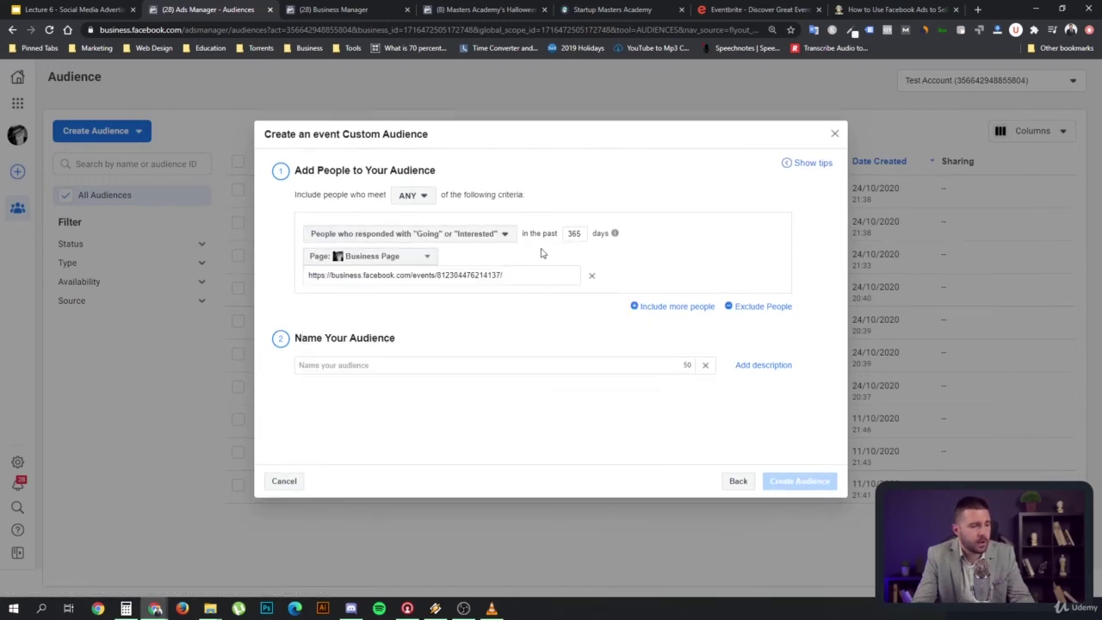
left_click(511, 281)
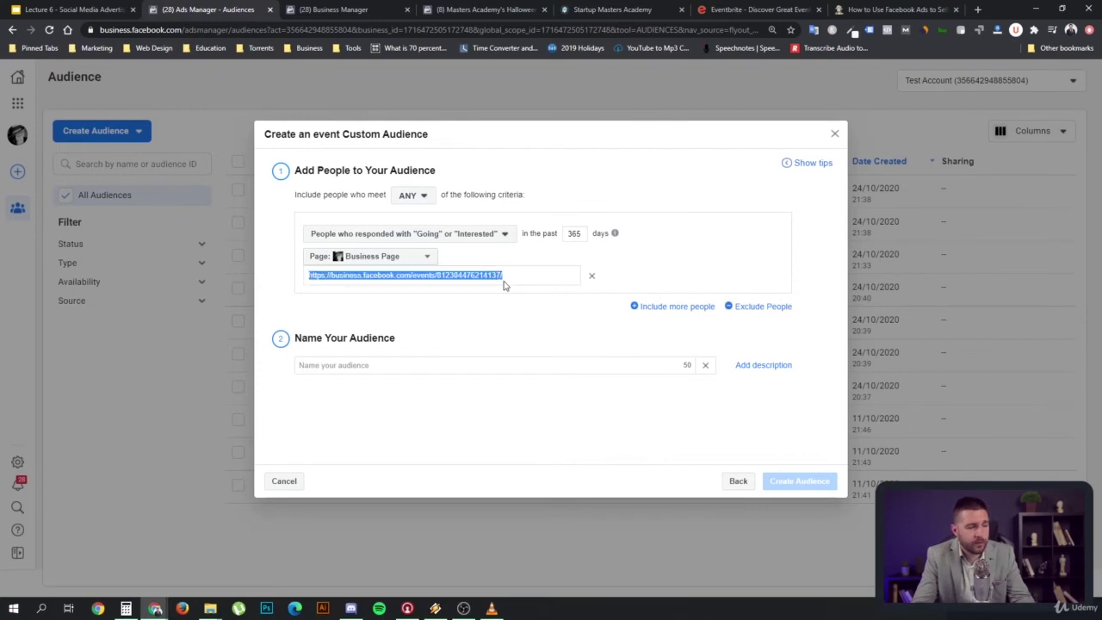
Examine the available event audience criteria, including those about the ticket purchase flow, and cancel the custom audience.
left_click(412, 237)
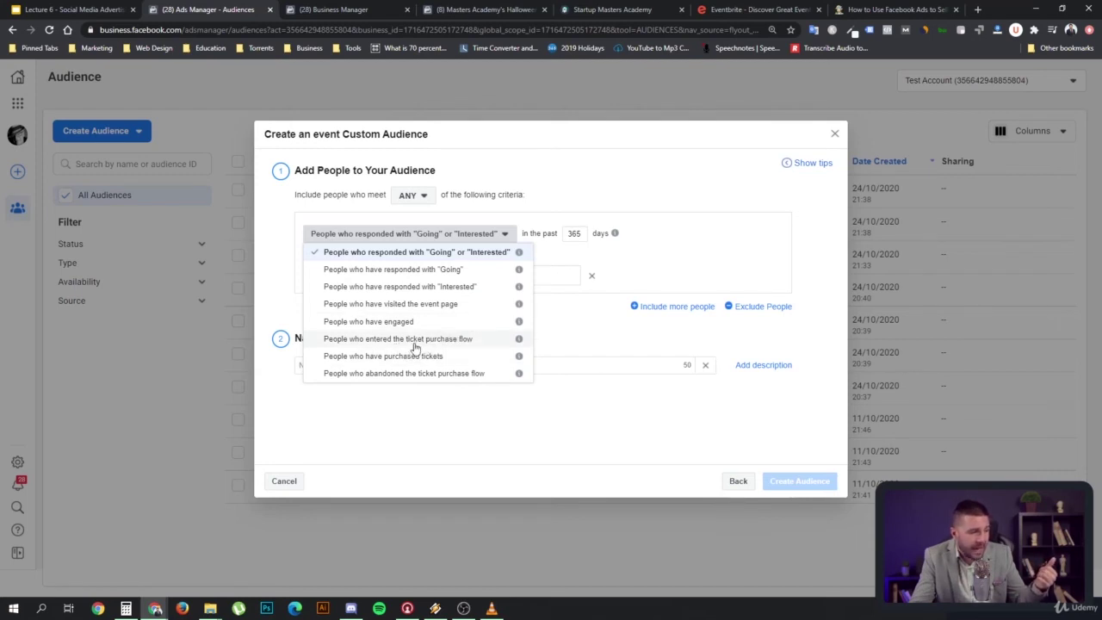
mouse_move(519, 344)
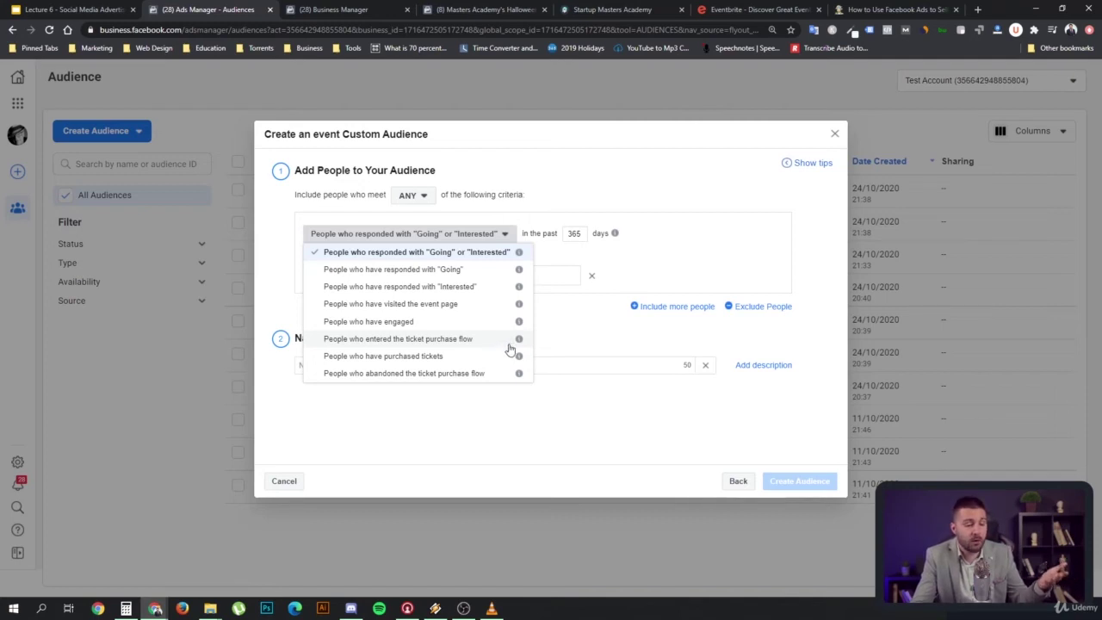
left_click(577, 194)
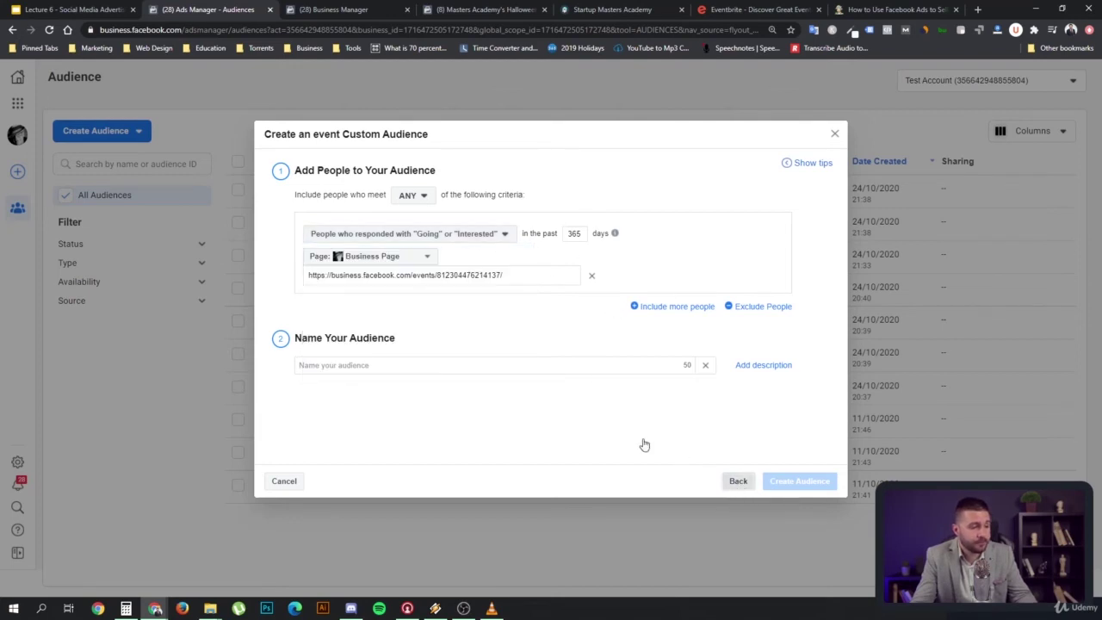
left_click(738, 481)
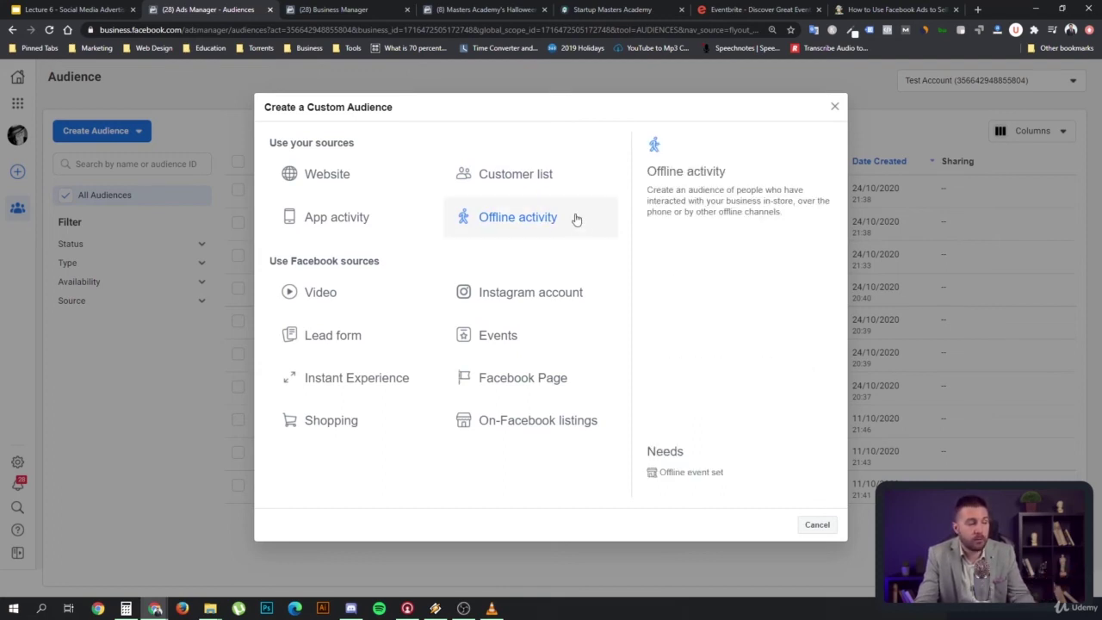
left_click(816, 525)
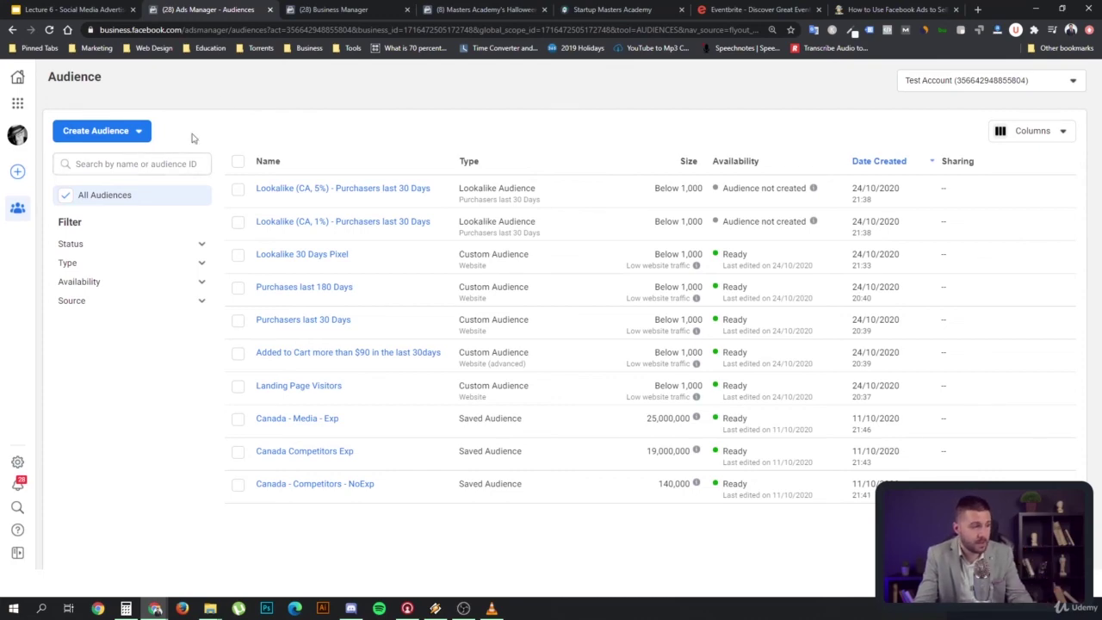
Go from Audiences back to the campaign list in Ads Manager.
left_click(322, 10)
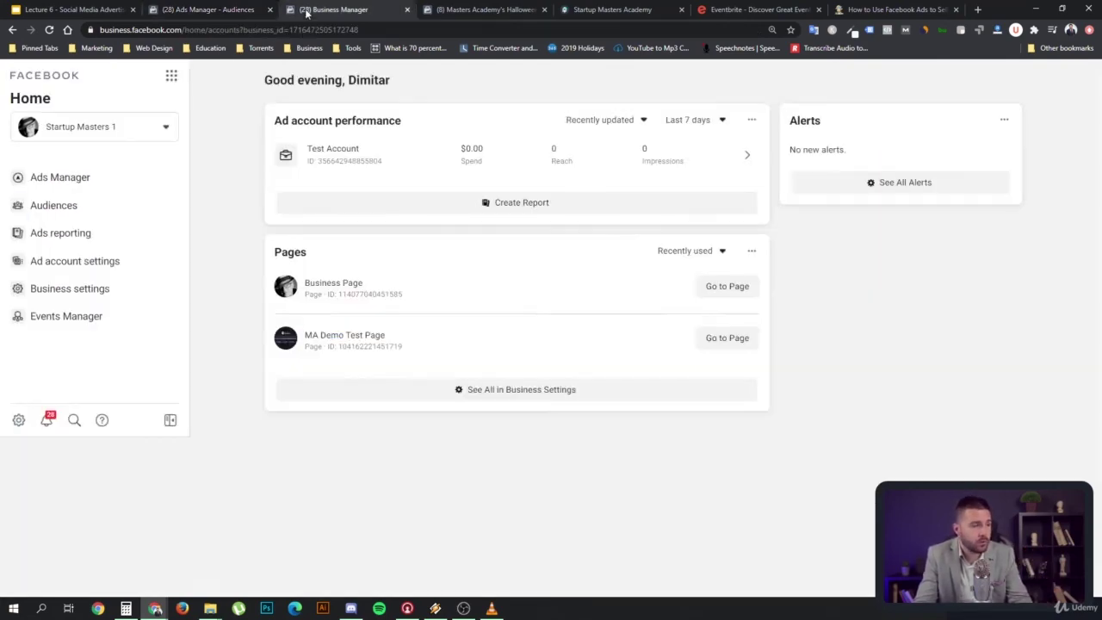
left_click(207, 9)
left_click(18, 103)
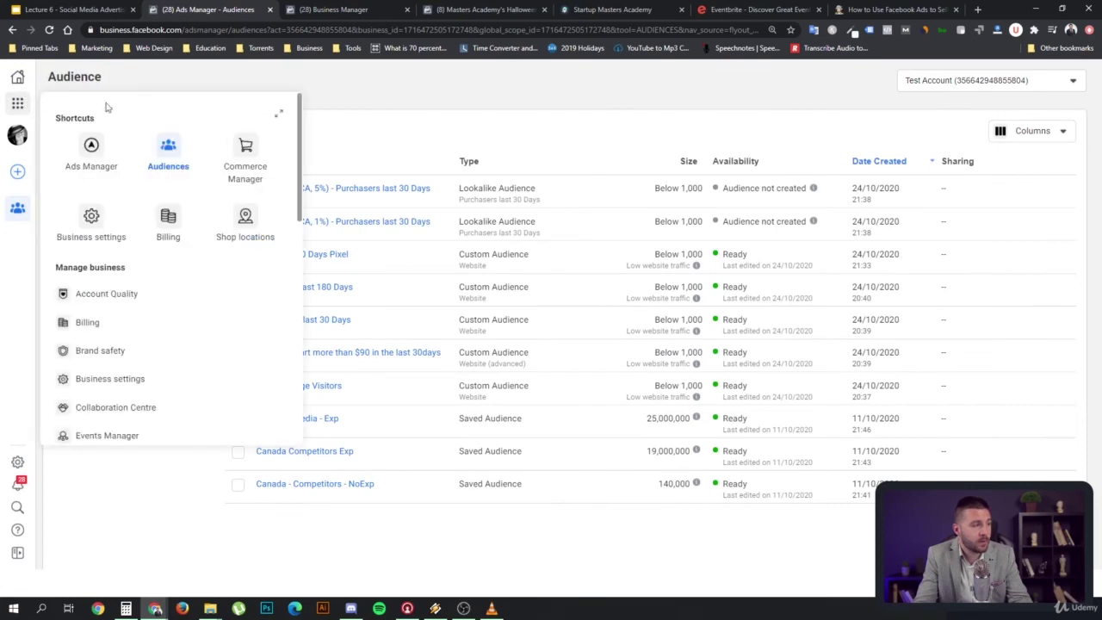
left_click(95, 163)
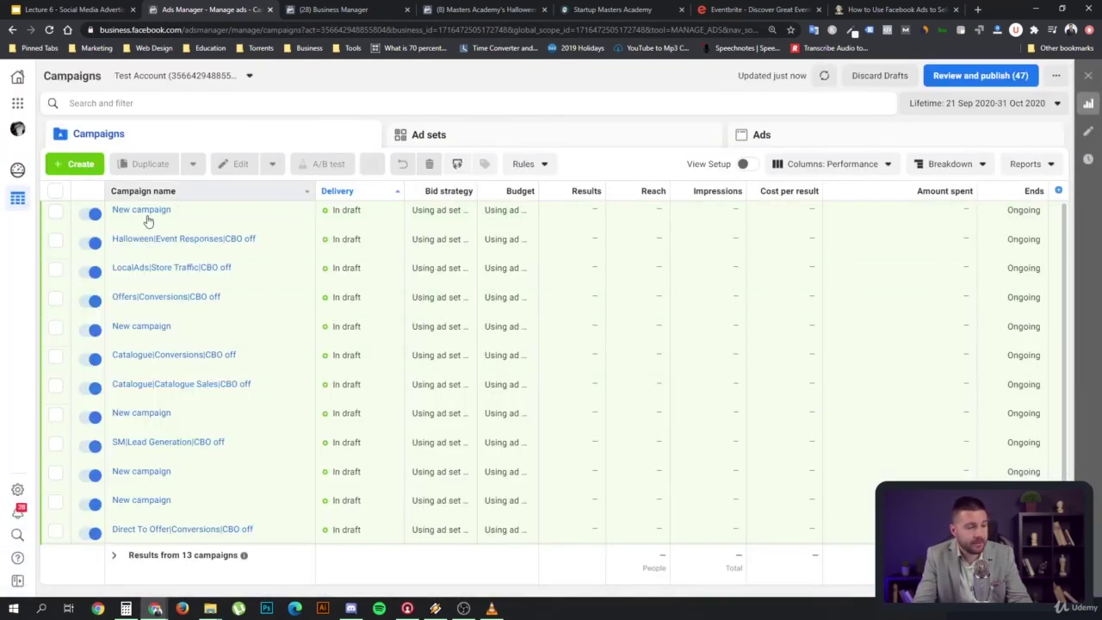
Switch to the Social Media Examiner article and read its guidance on building custom audiences from event, Facebook Page and Instagram engagement.
left_click(837, 15)
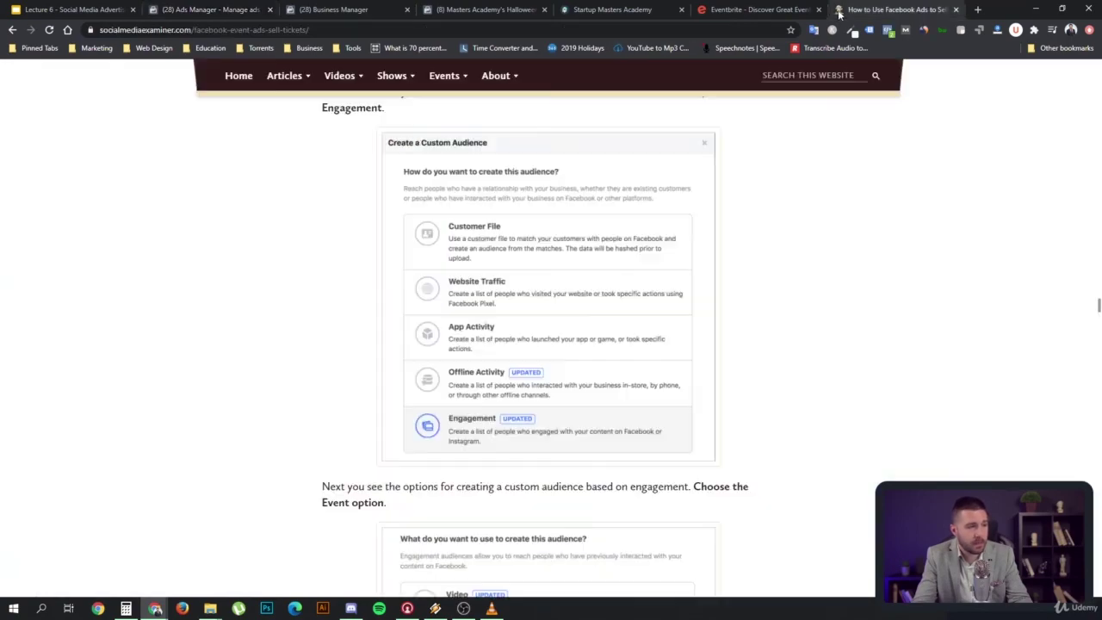
scroll(757, 315, "down", 8)
scroll(762, 315, "down", 5)
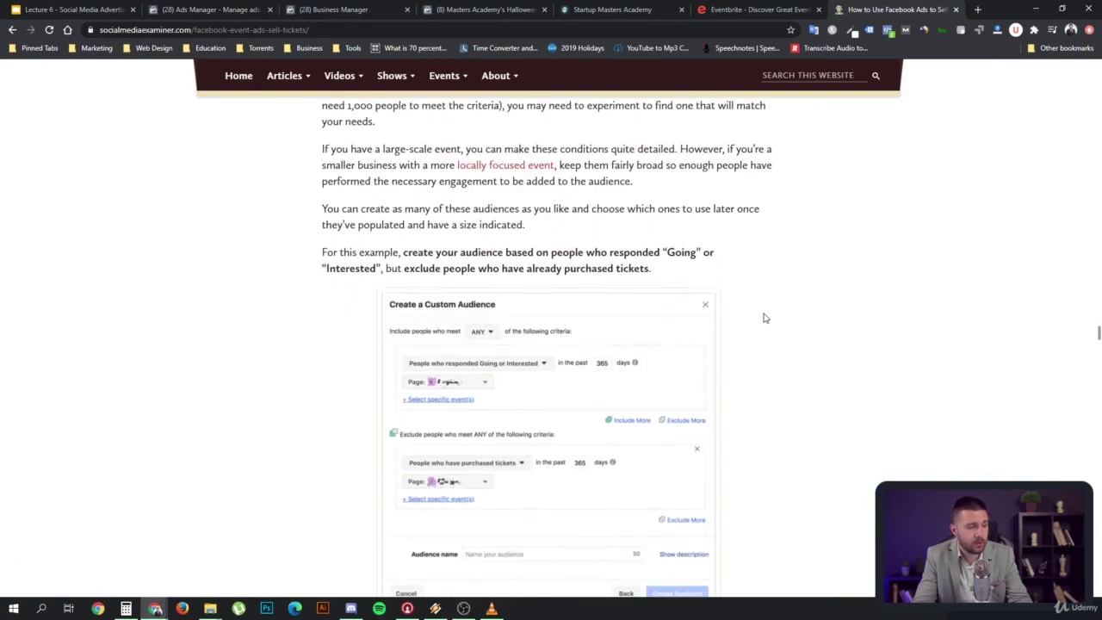
scroll(779, 320, "down", 2)
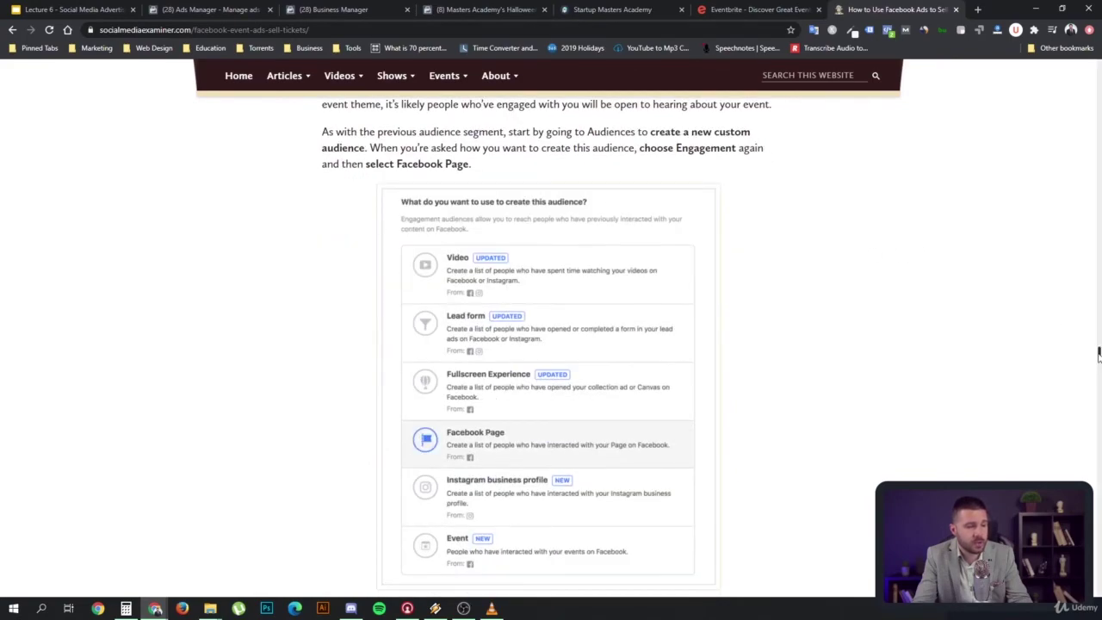
mouse_move(1098, 354)
left_mouse_down()
mouse_move(1099, 454)
mouse_move(1098, 376)
left_mouse_up()
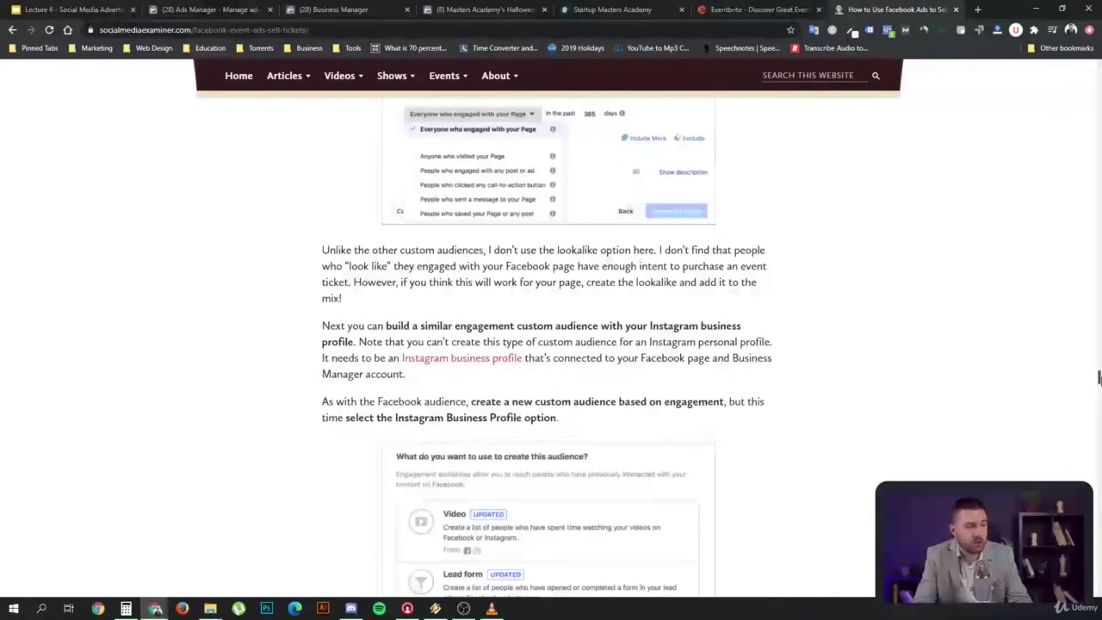
scroll(1099, 376, "down", 12)
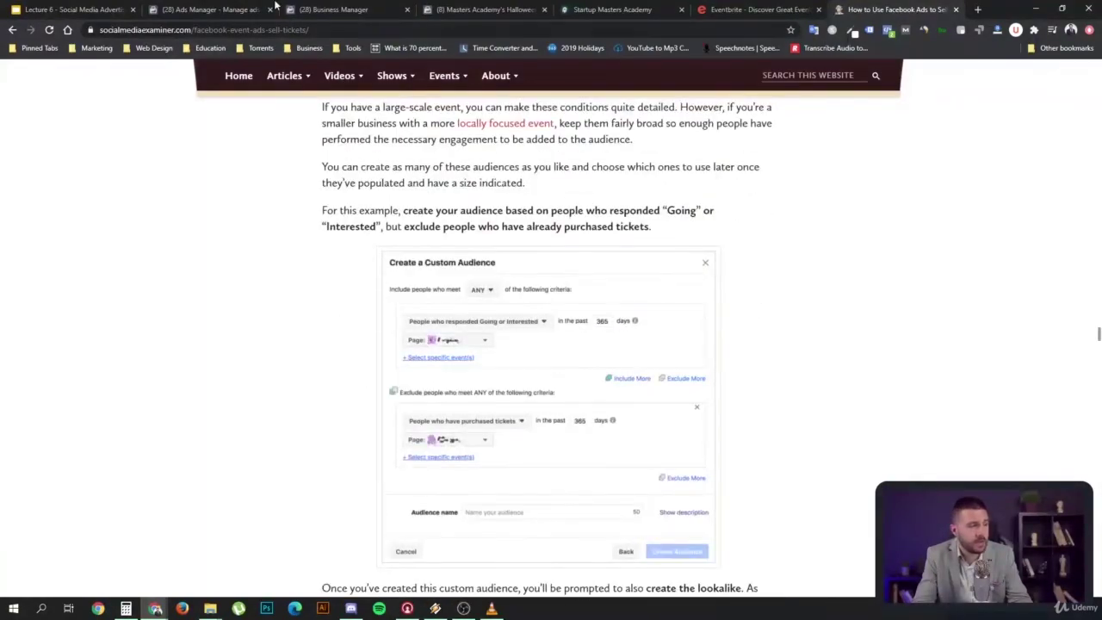
Go back to Ads Manager and create a new campaign with the Conversions objective.
left_click(222, 11)
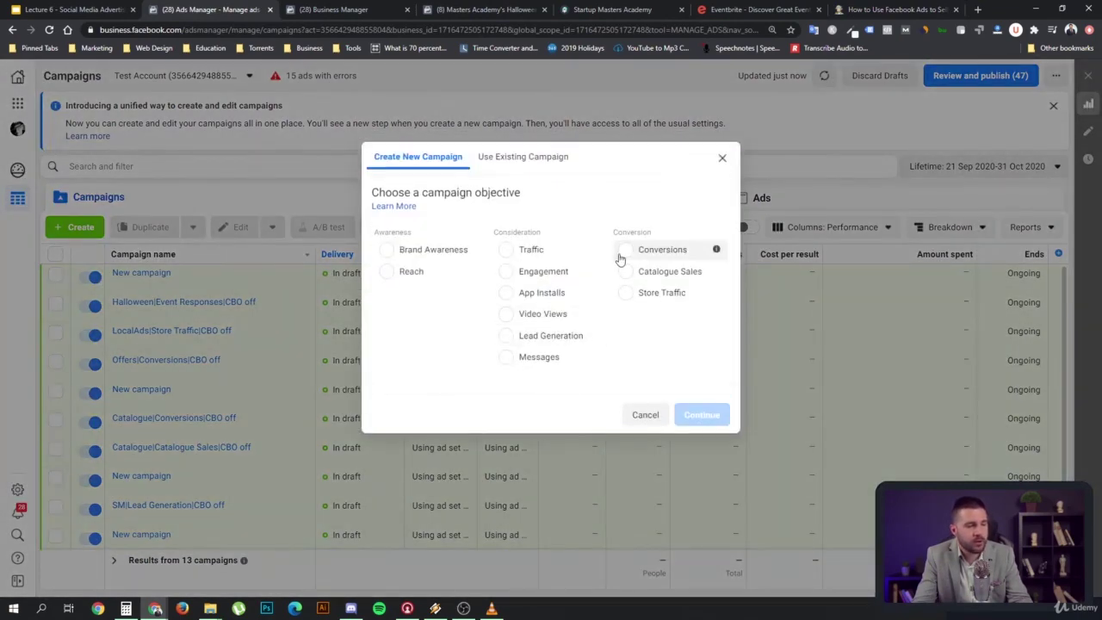
left_click(621, 251)
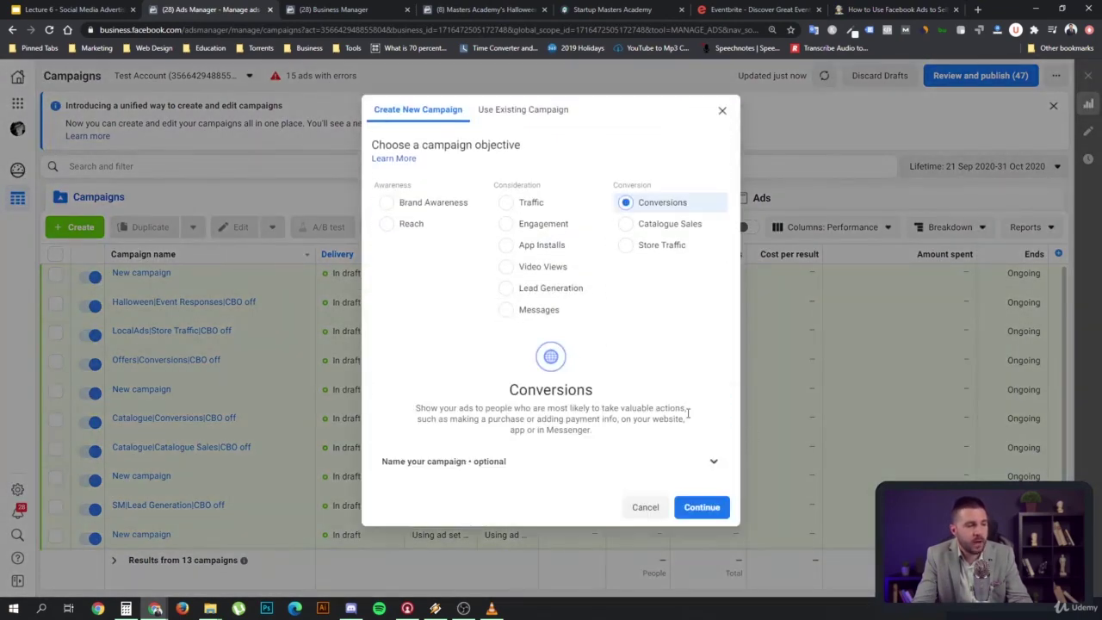
left_click(713, 514)
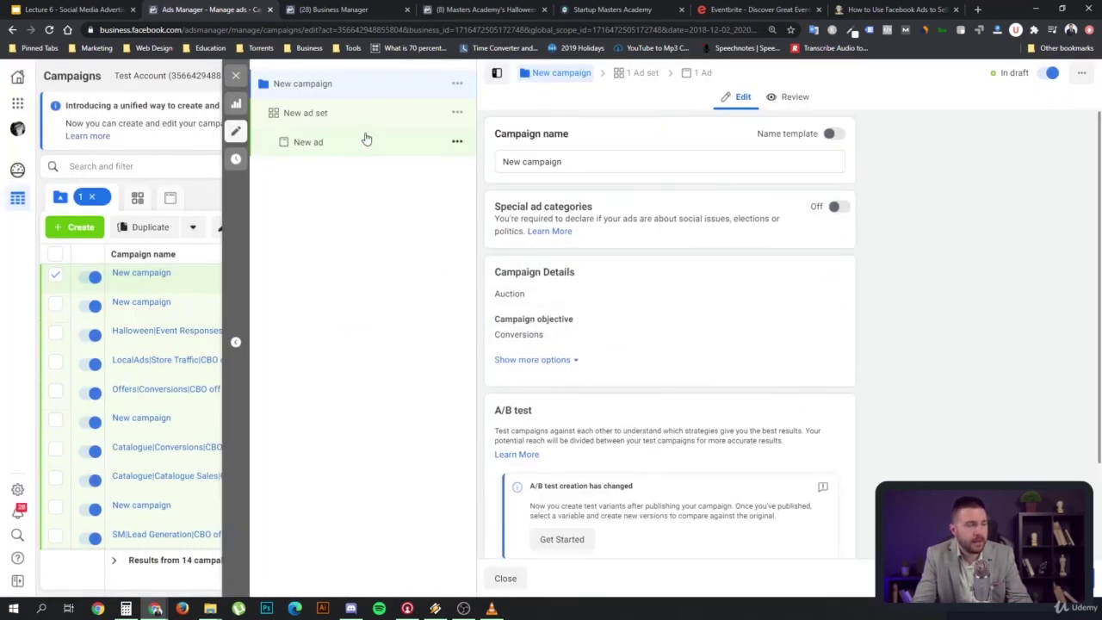
Examine the conversion events available for the website pixel in the new ad set, and close the list without choosing one.
left_click(332, 119)
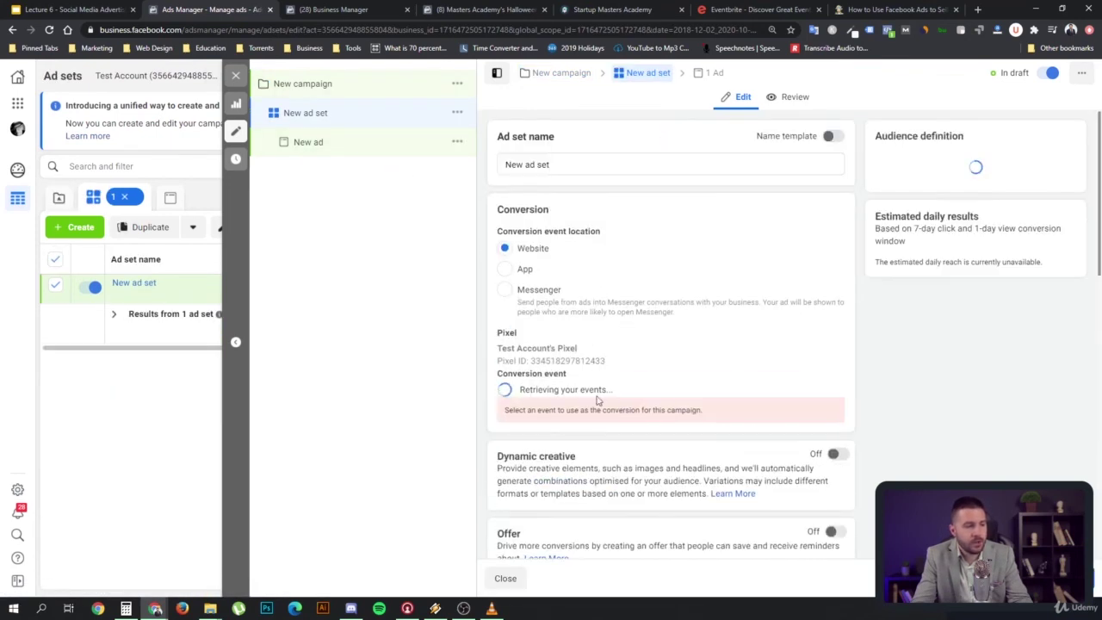
left_click(587, 396)
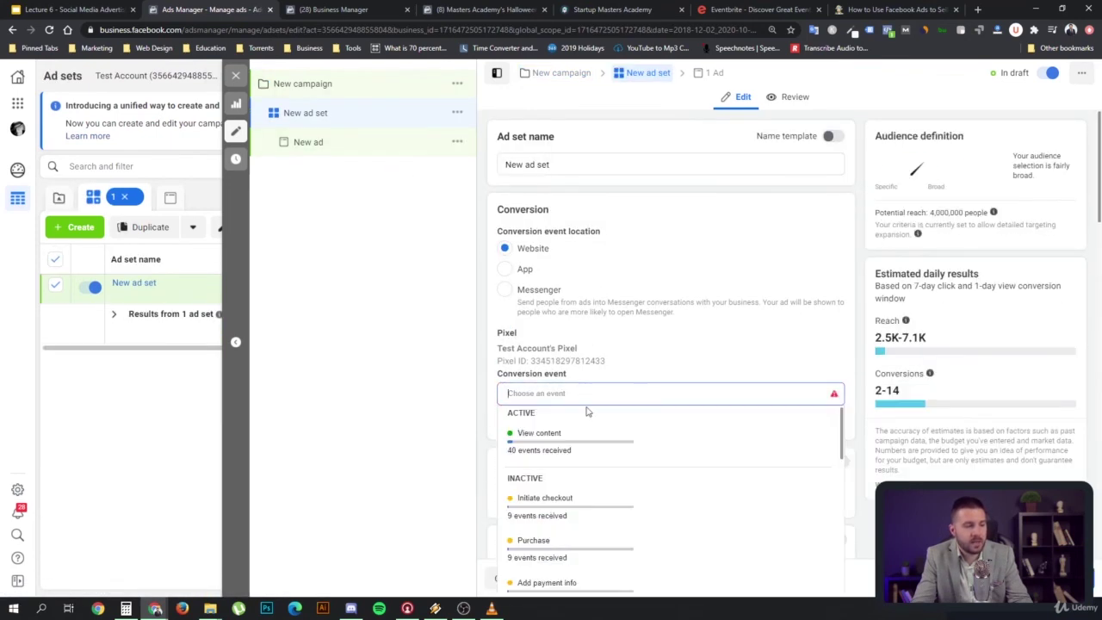
scroll(646, 473, "down", 2)
scroll(646, 477, "down", 3)
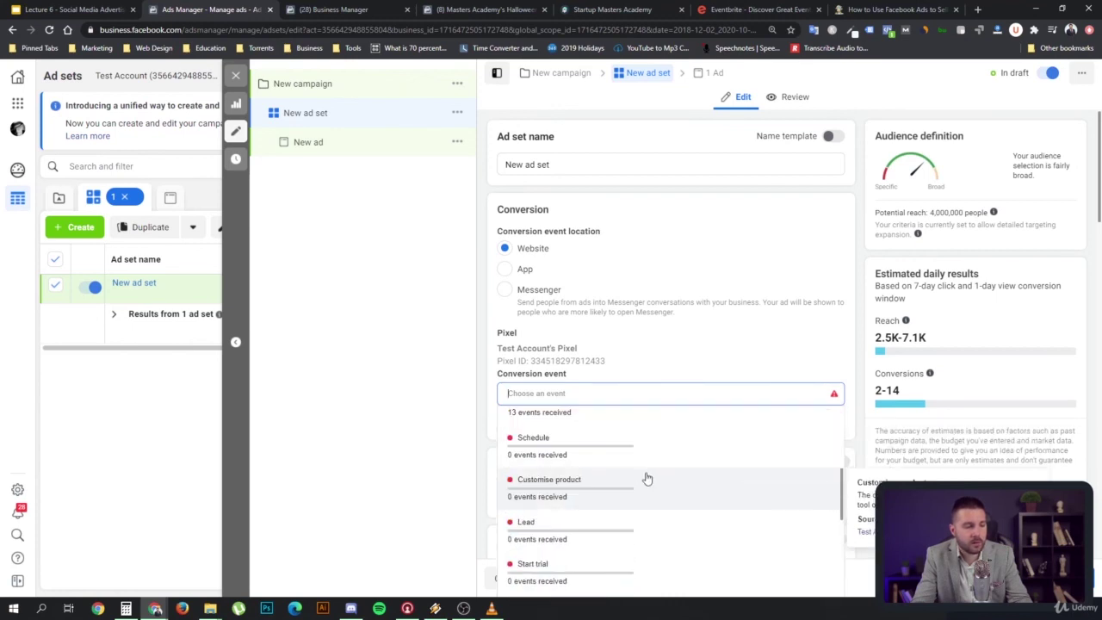
scroll(635, 504, "down", 2)
scroll(647, 521, "down", 2)
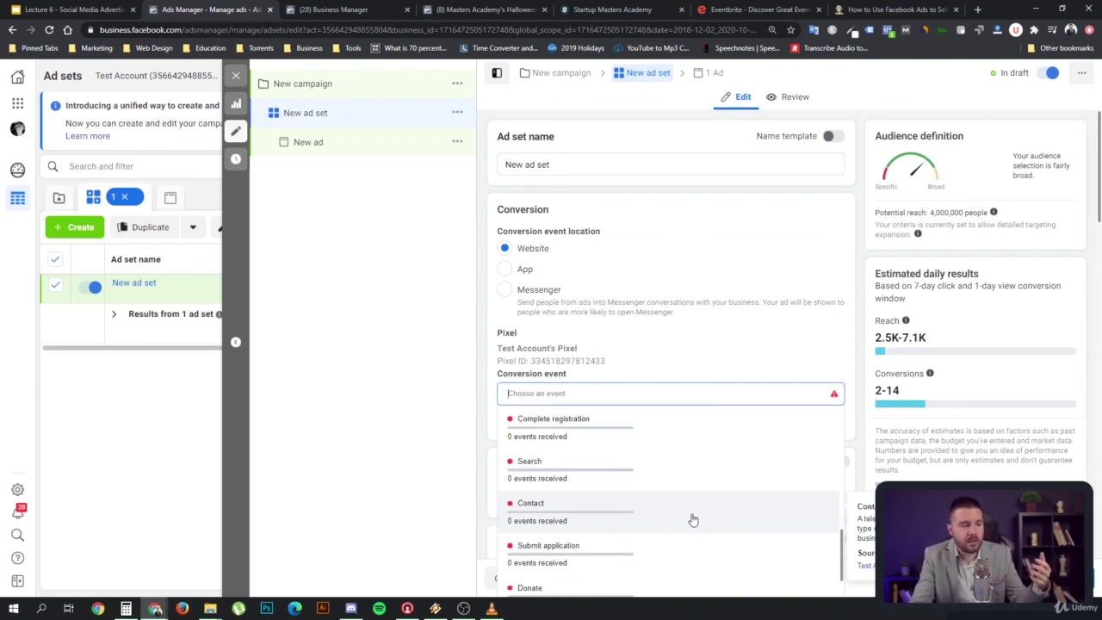
scroll(692, 520, "up", 2)
scroll(692, 517, "up", 5)
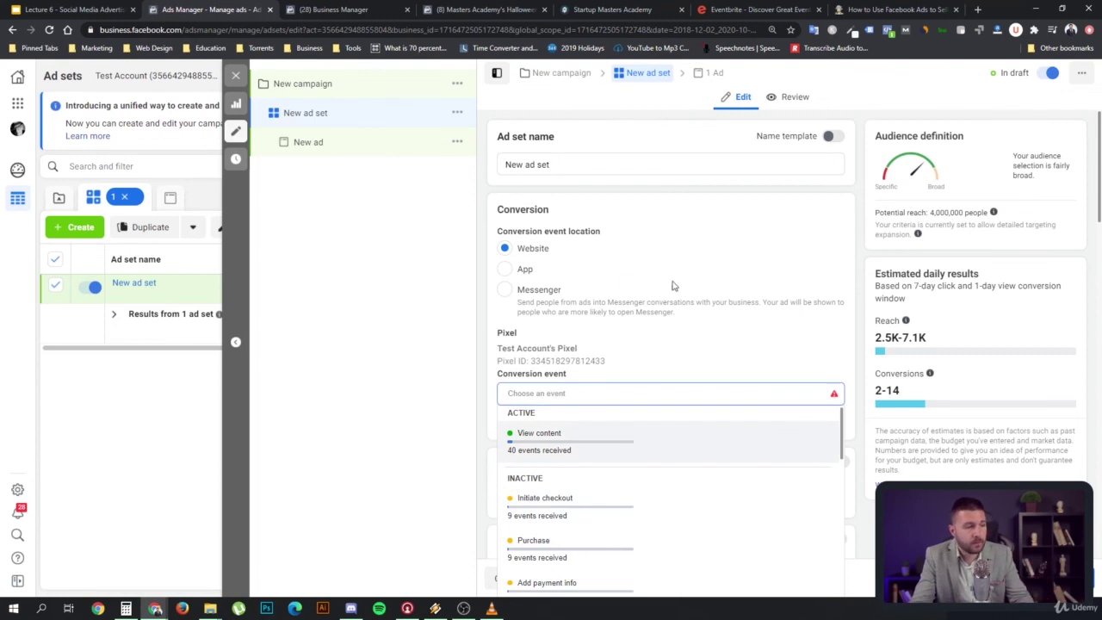
left_click(676, 338)
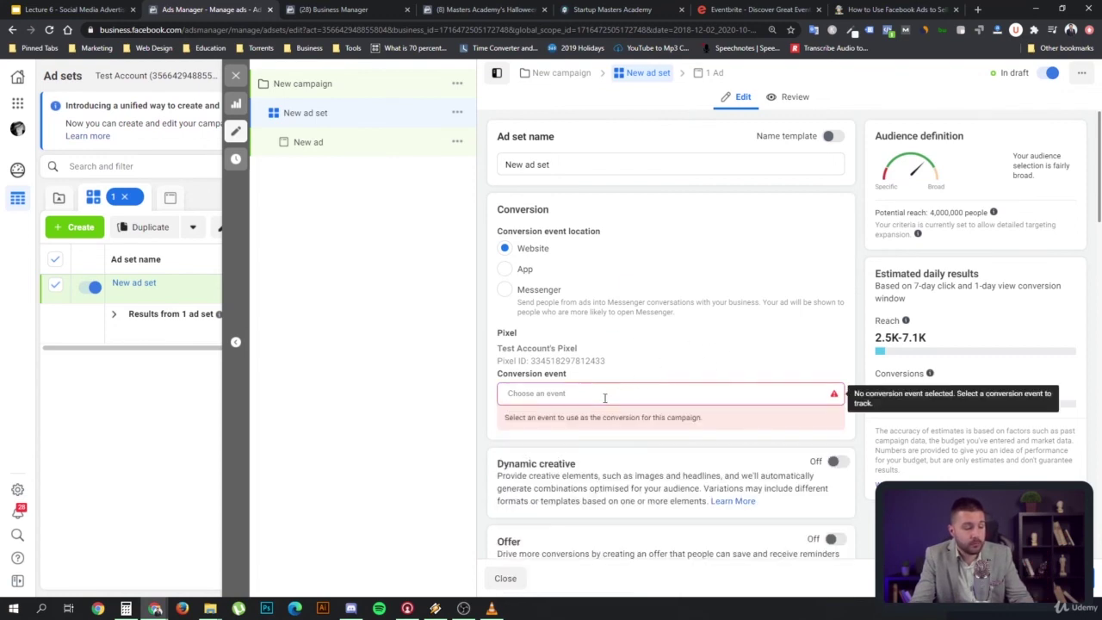
left_click(634, 390)
left_click(669, 355)
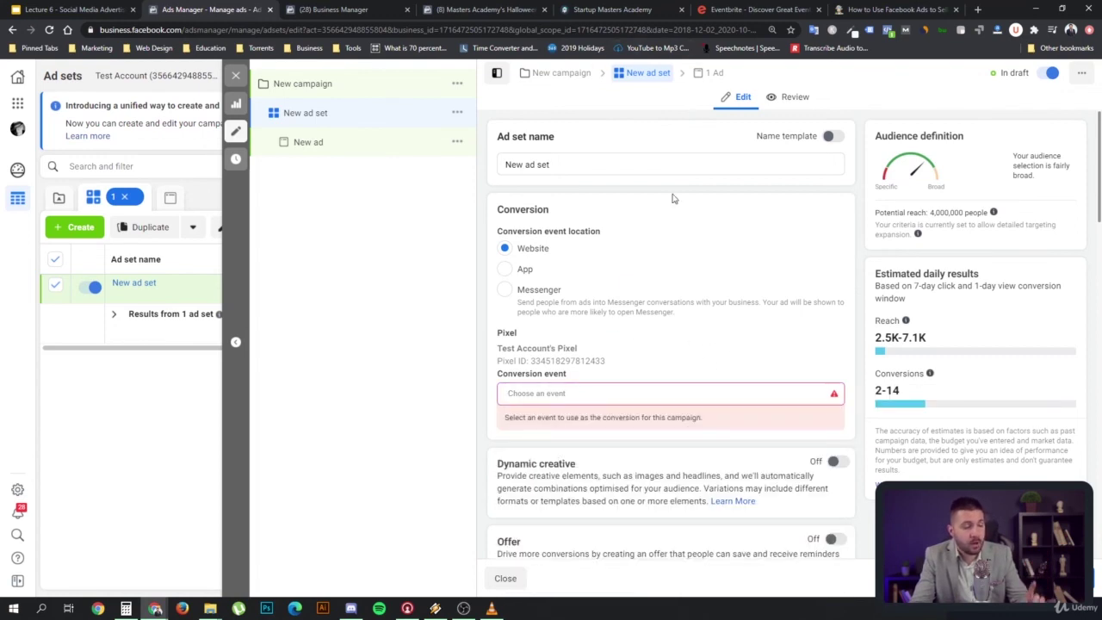
Go to the Masters Academy's Halloween Party event page and check its Eventbrite ticket link.
left_click(347, 10)
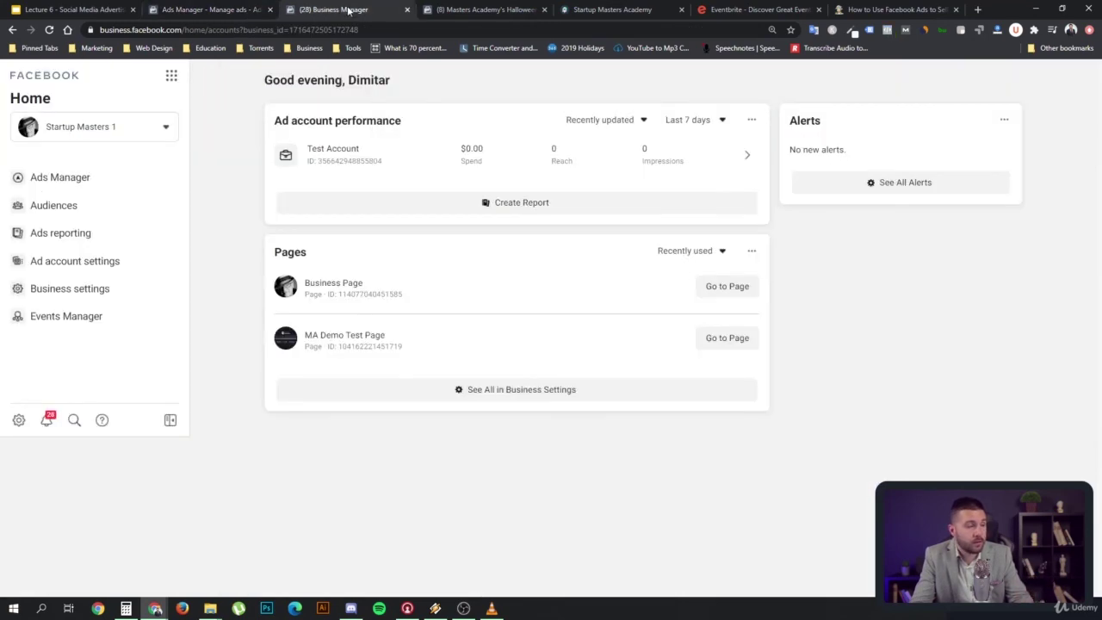
left_click(483, 10)
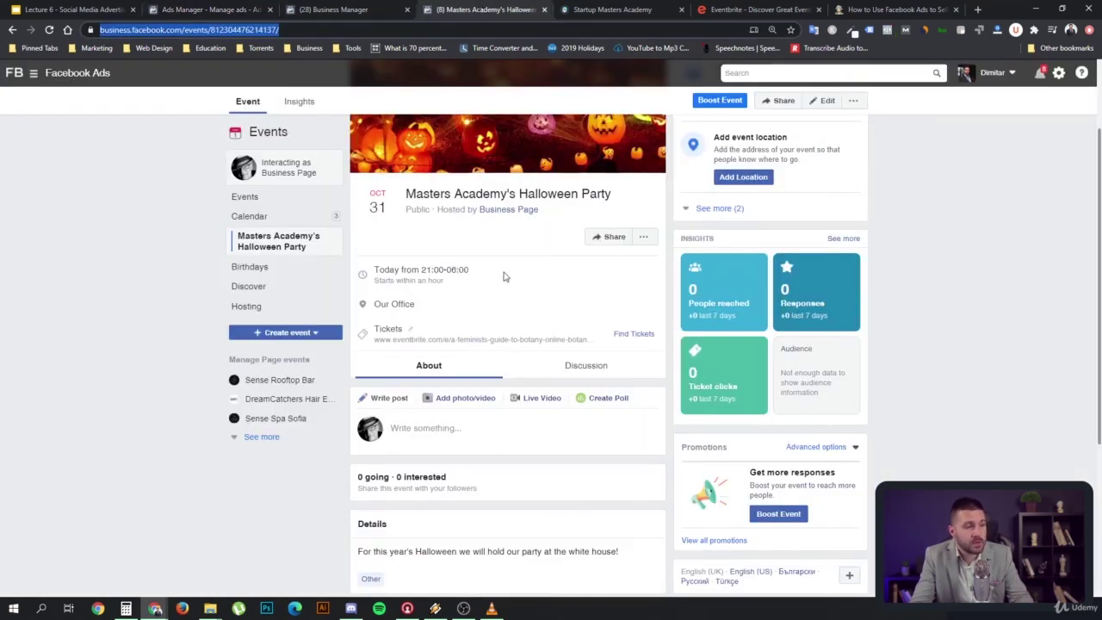
scroll(505, 277, "up", 2)
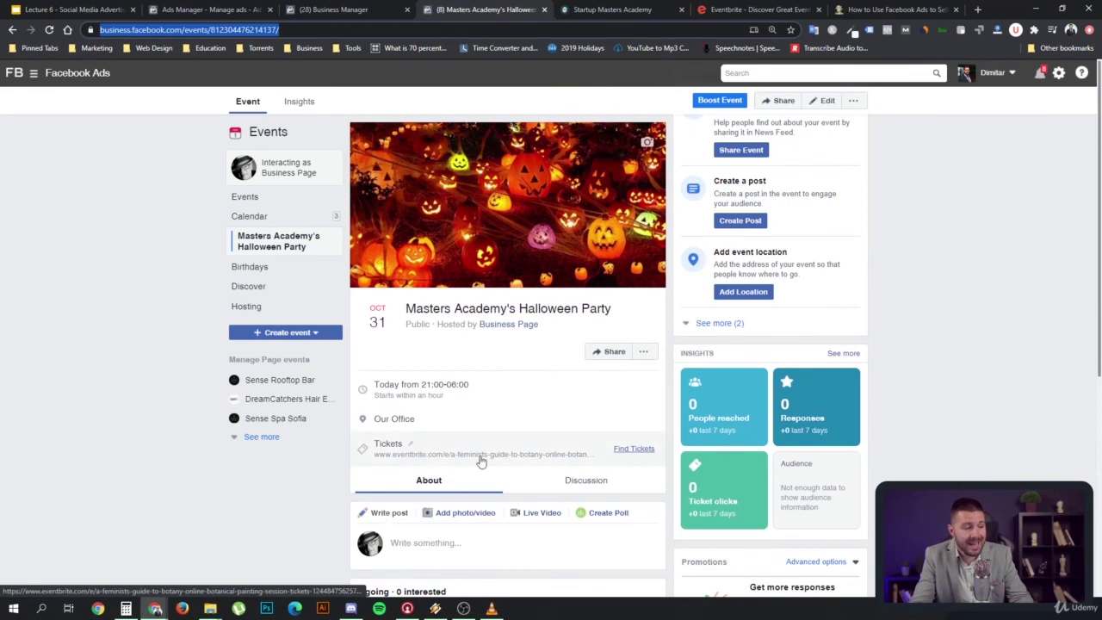
Review the event boost's ticket URL, creative, budget, and Eventbrite and pixel conversion tracking, and cancel the ad without saving a draft.
left_click(708, 101)
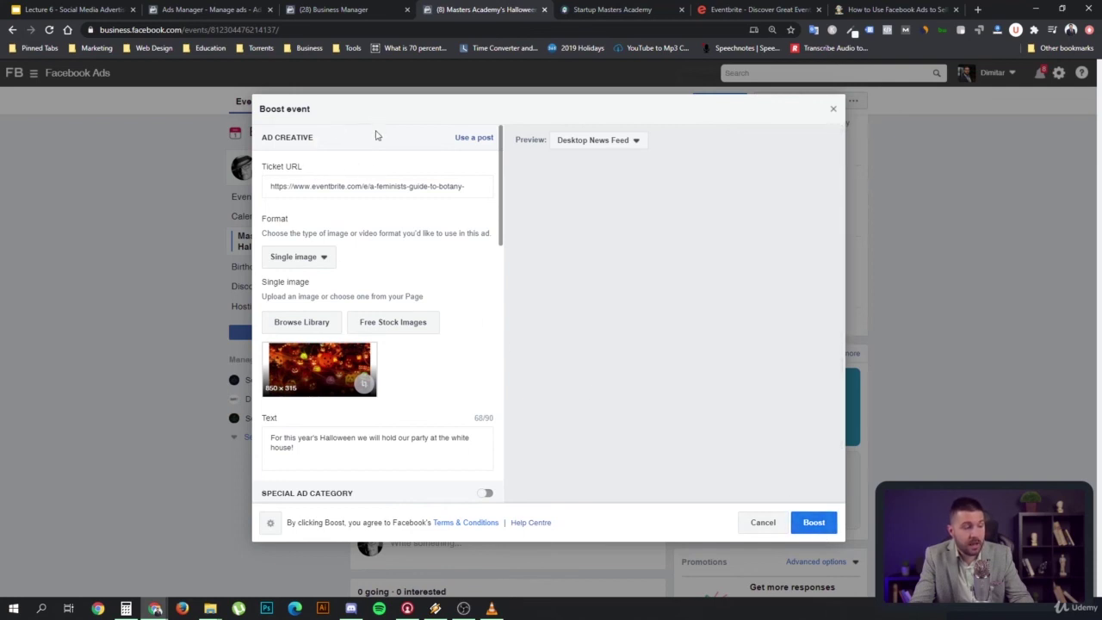
mouse_move(308, 166)
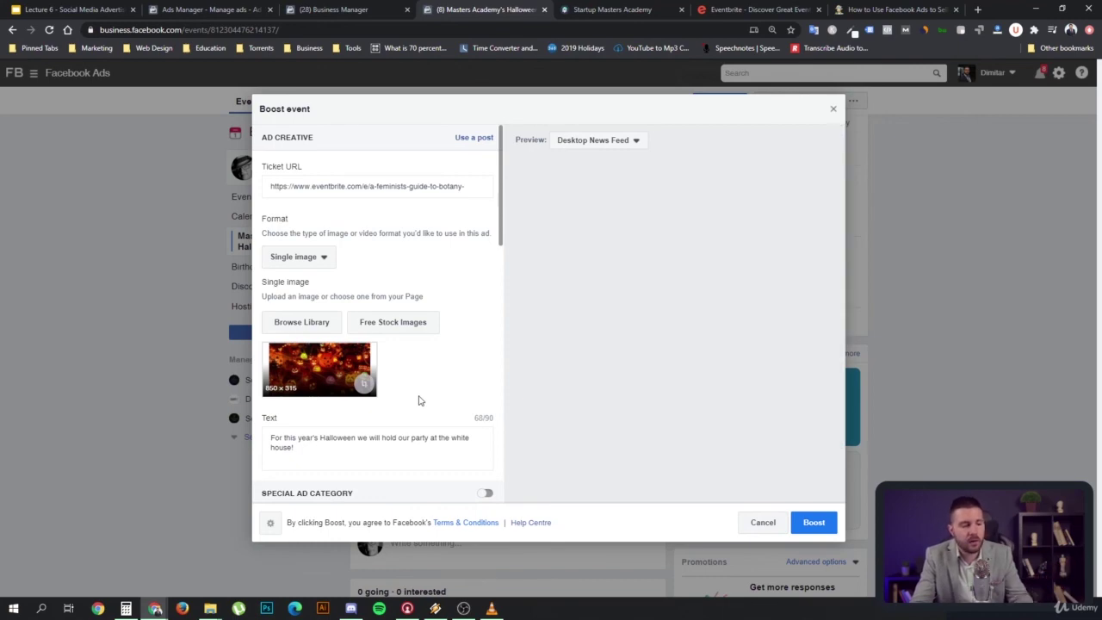
scroll(414, 386, "down", 10)
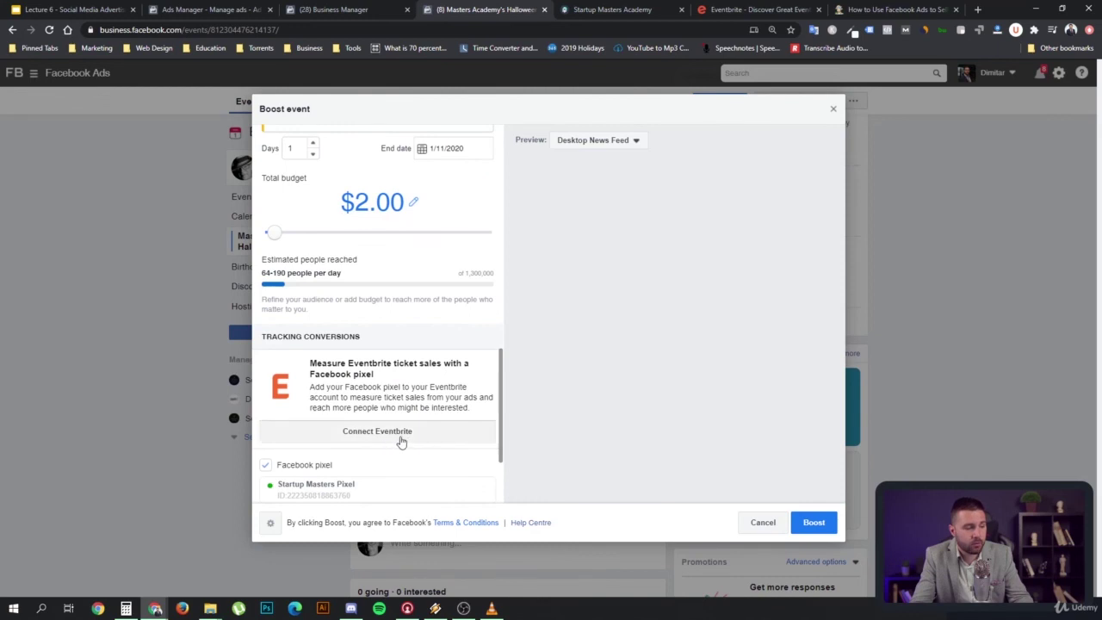
scroll(405, 422, "down", 2)
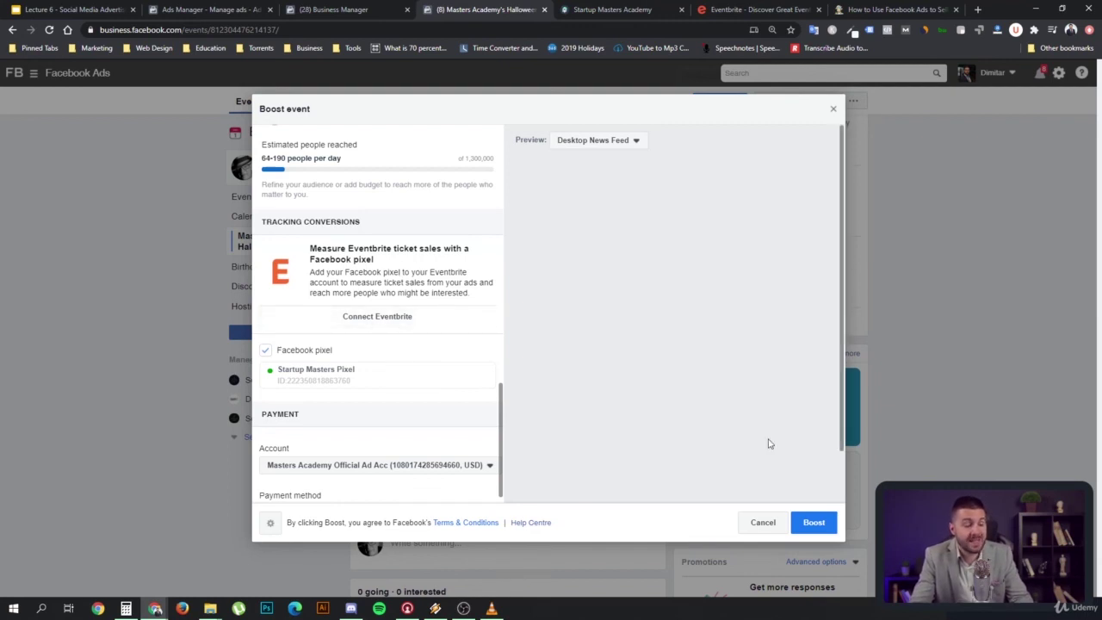
left_click(761, 522)
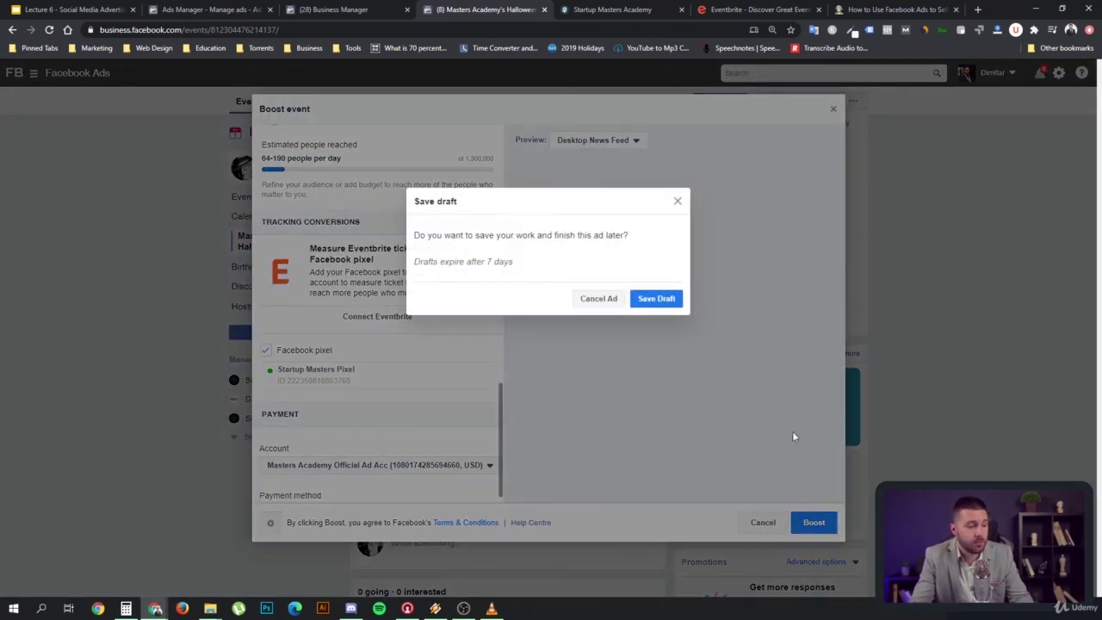
left_click(598, 298)
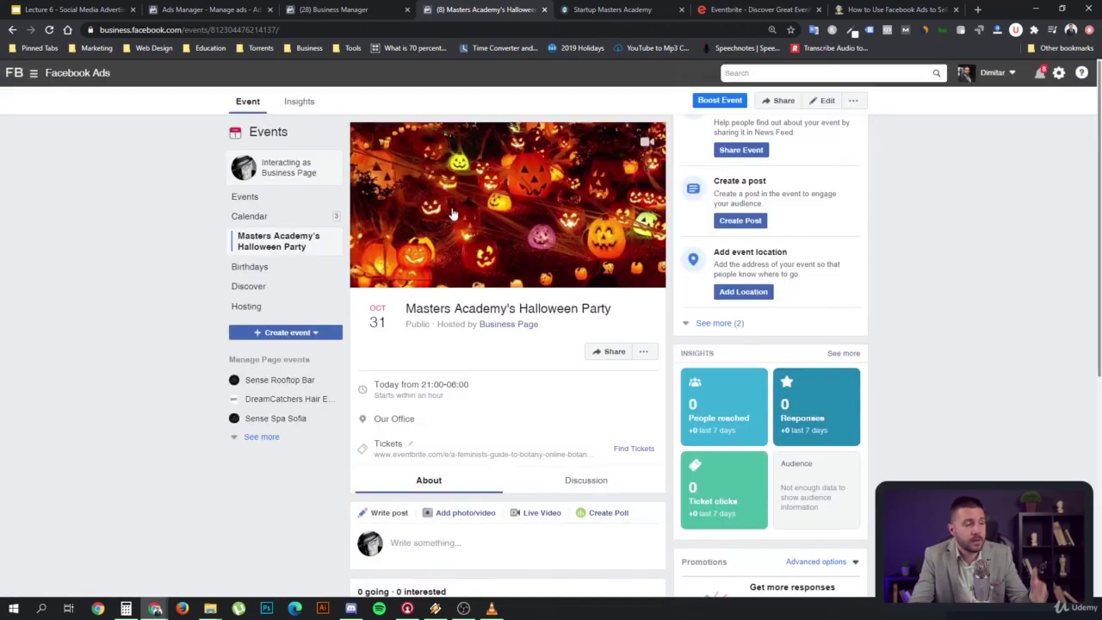